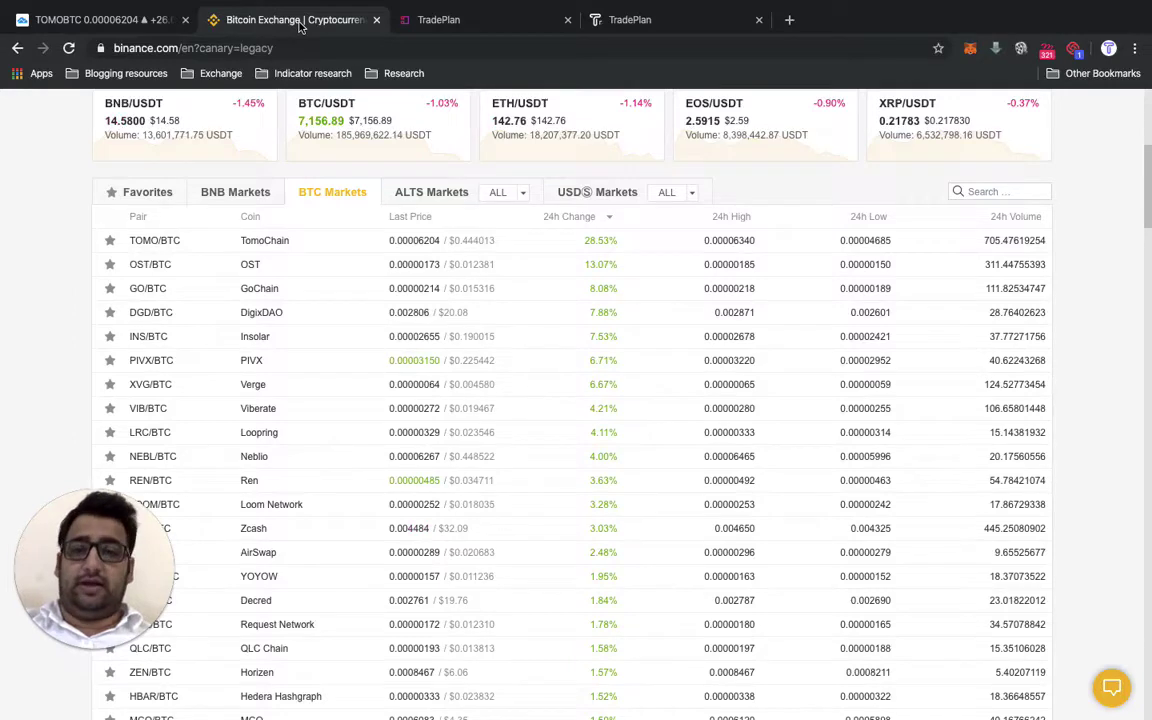
# Sort Binance's BTC Markets list by 24h change in ascending and then descending order to compare losers and gainers.
pyautogui.scroll(5, 416, 386)
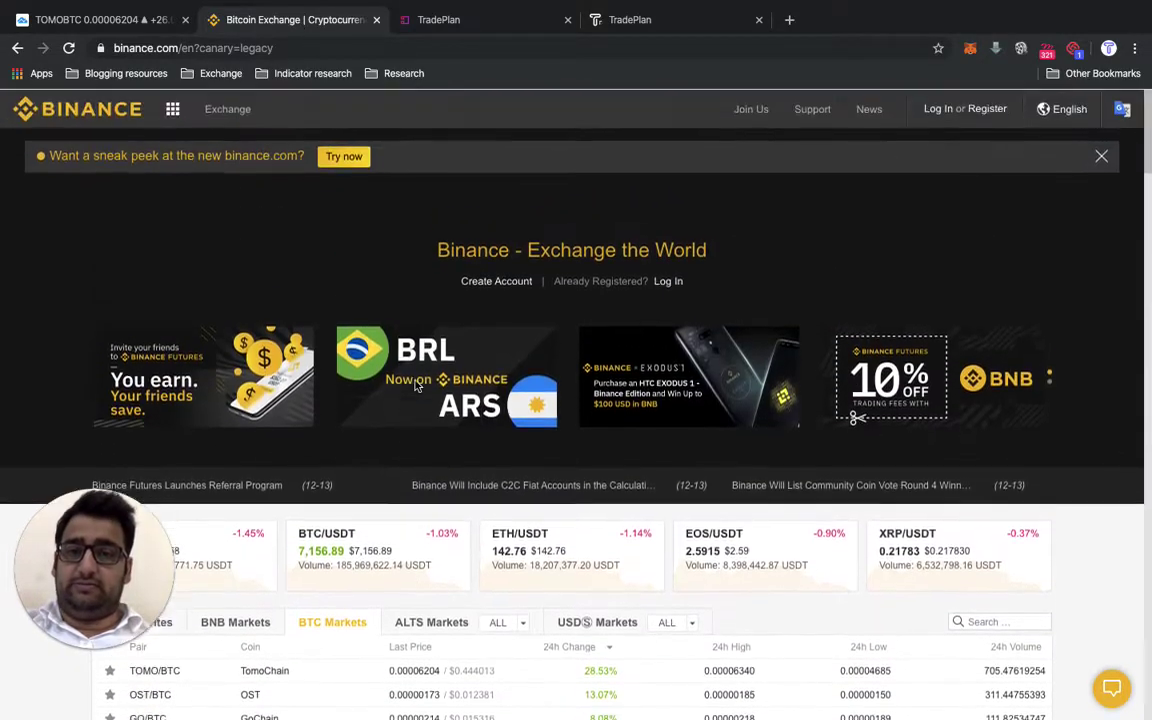
pyautogui.scroll(-5, 416, 386)
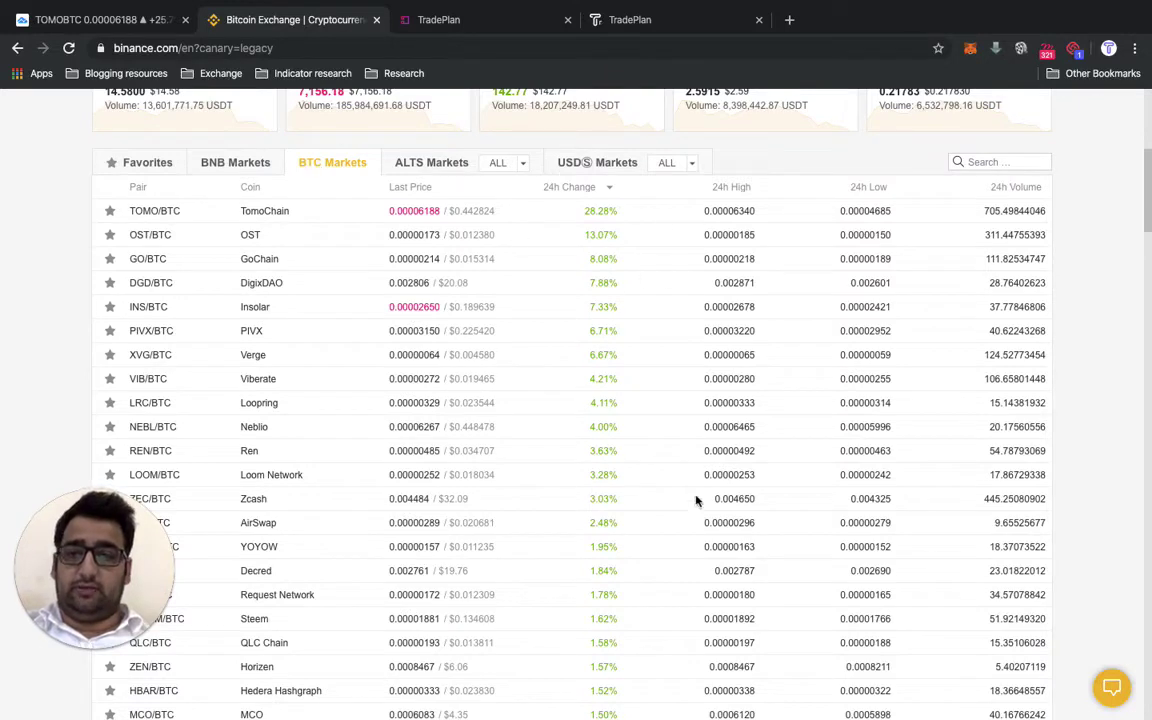
pyautogui.click(567, 188)
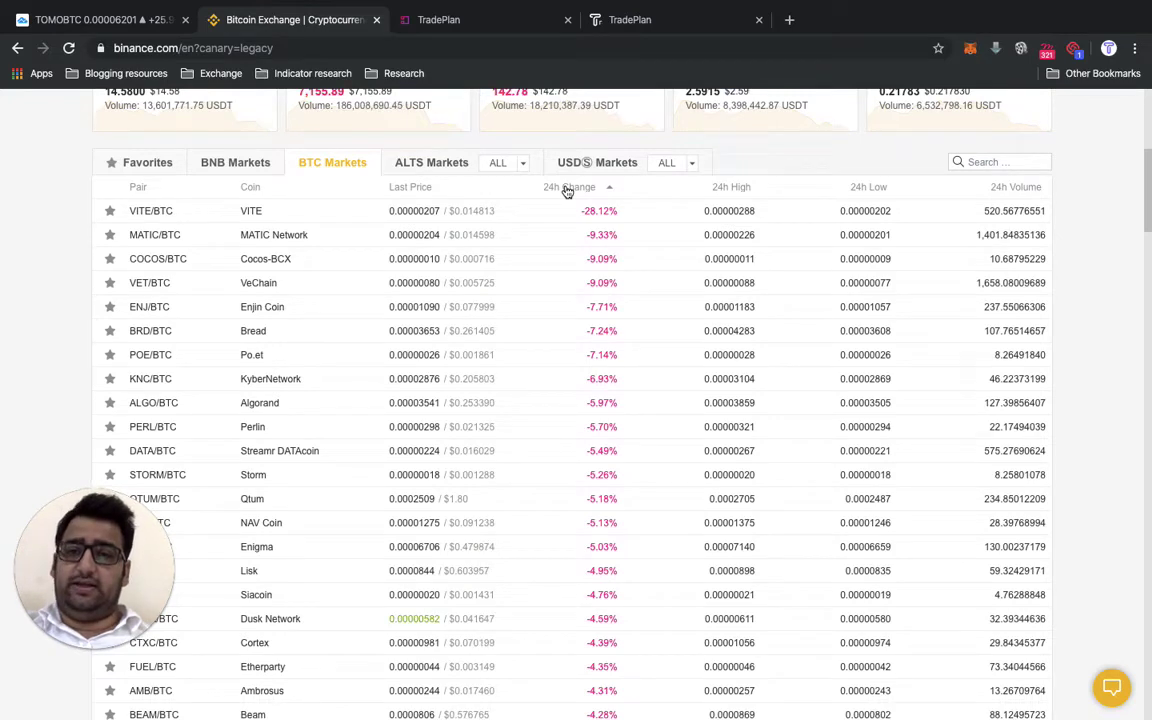
pyautogui.click(567, 188)
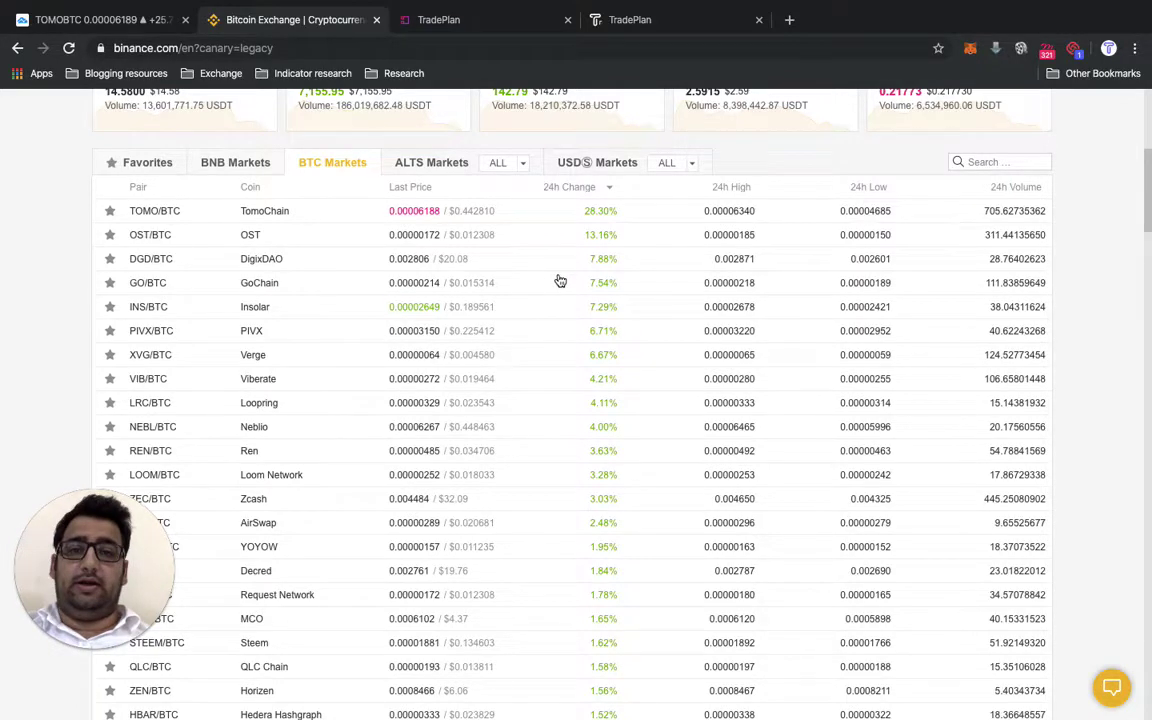
# Switch to the TradingView TOMOBTC chart and measure the price move from the 8 Dec candle's close to the 14 Dec candle.
pyautogui.click(84, 22)
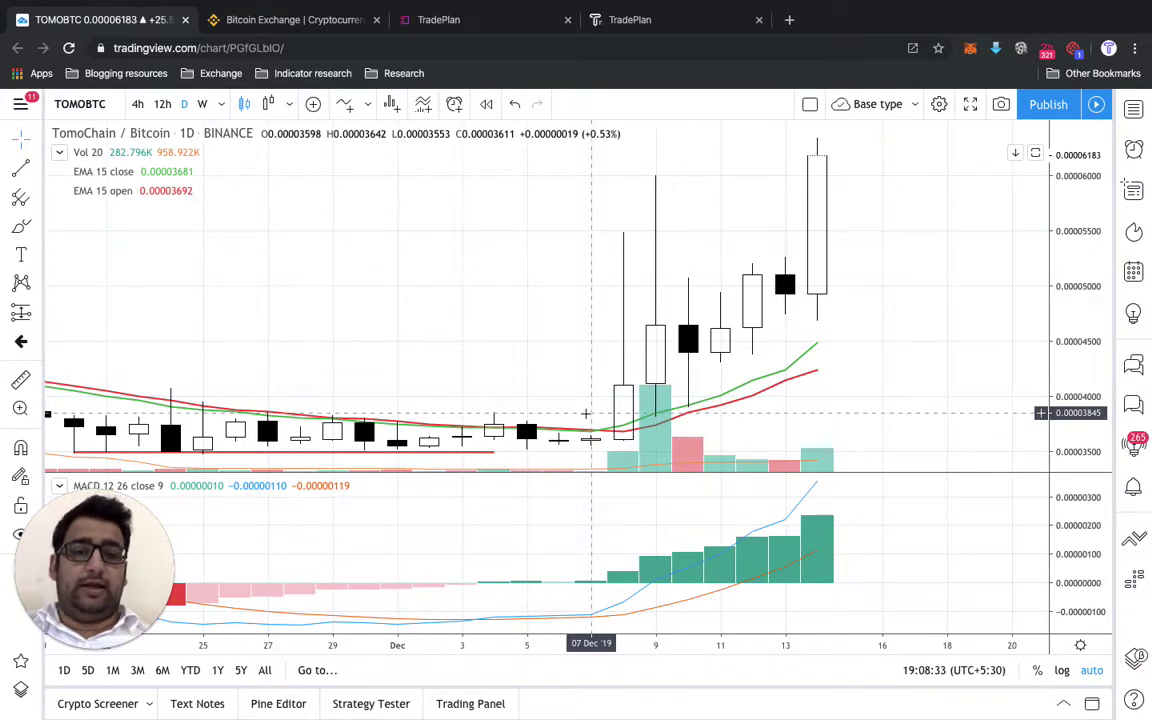
pyautogui.hscroll(-3, 586, 413)
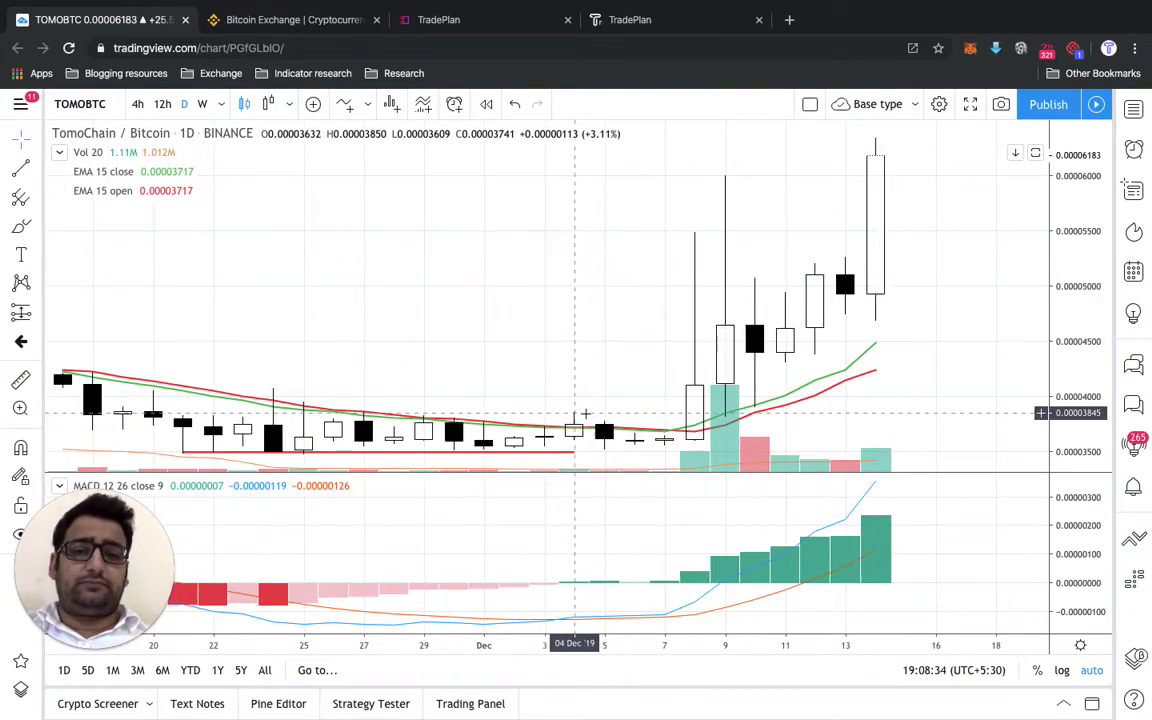
pyautogui.click(20, 381)
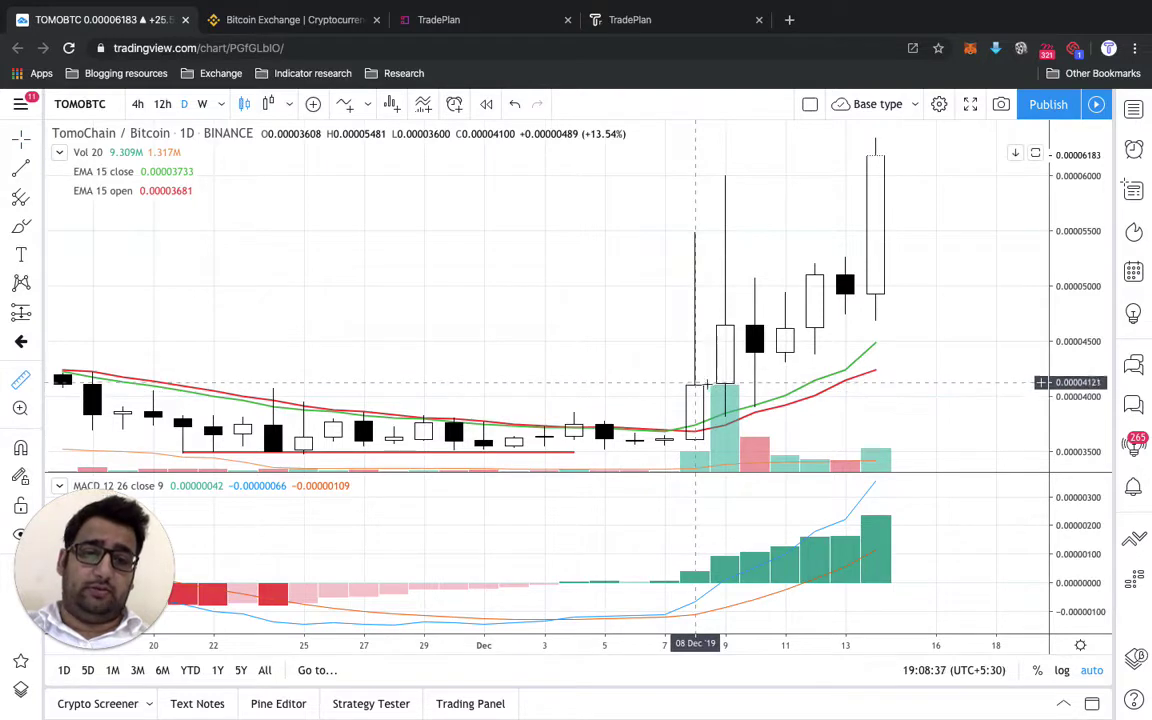
pyautogui.click(696, 384)
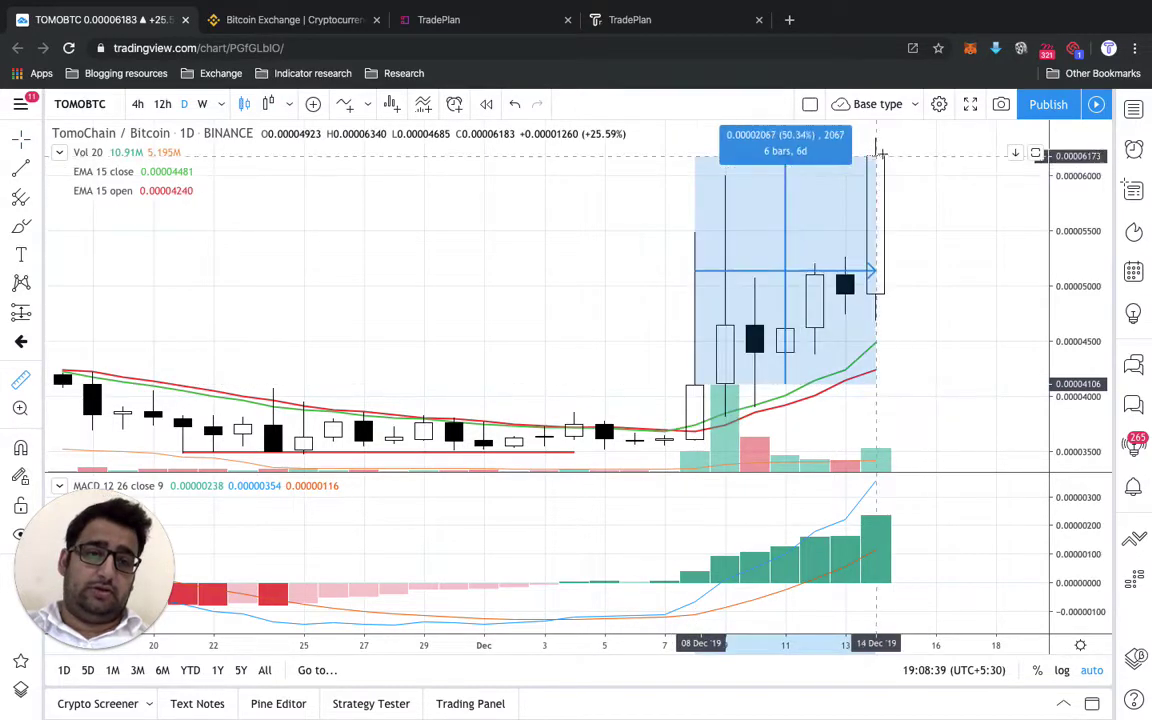
pyautogui.click(917, 153)
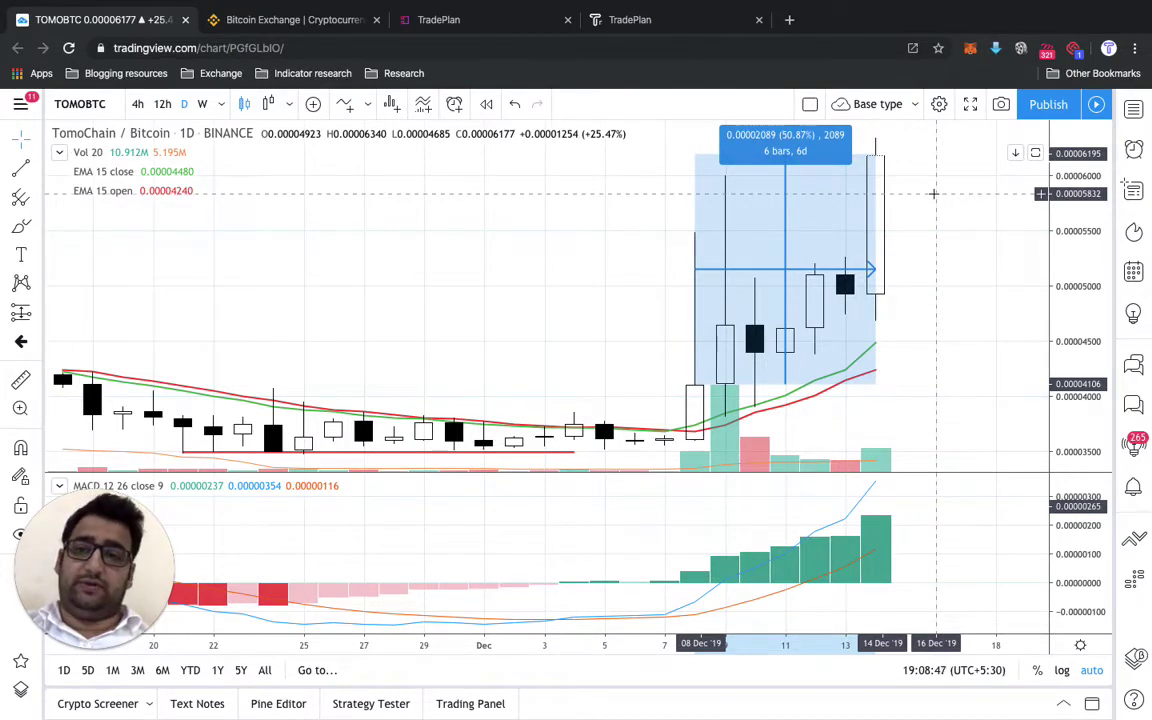
pyautogui.click(933, 193)
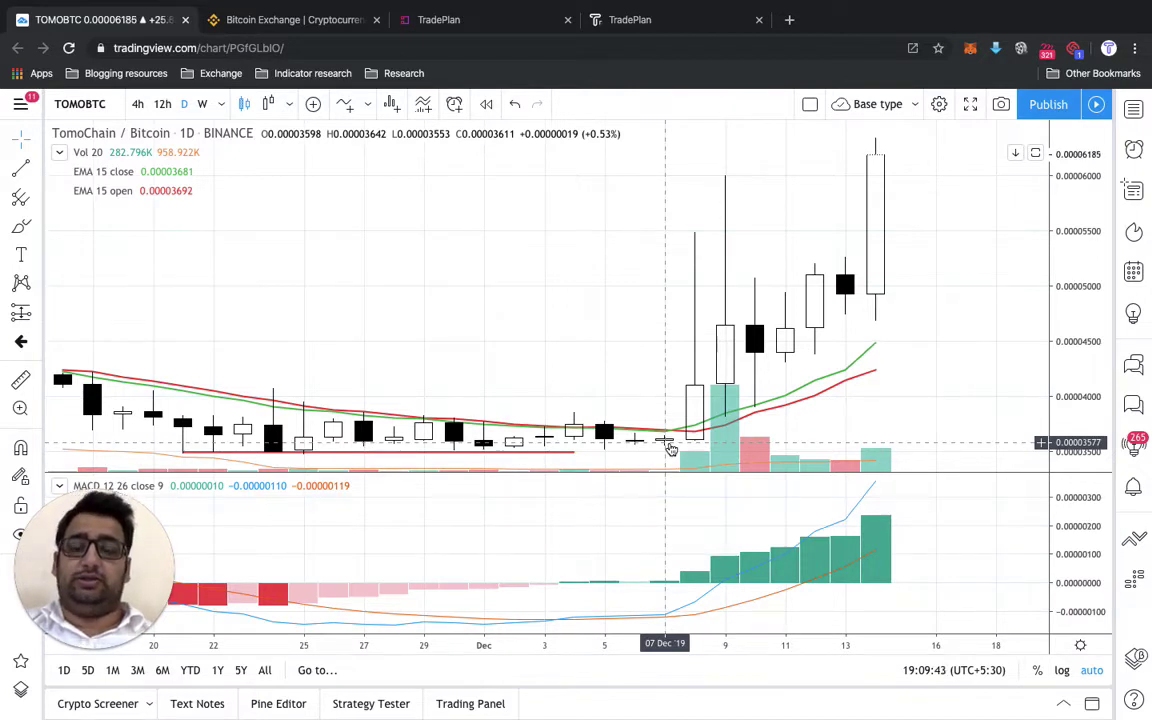
# Switch to TradePlan, open the screener and add a new criterion.
pyautogui.click(487, 24)
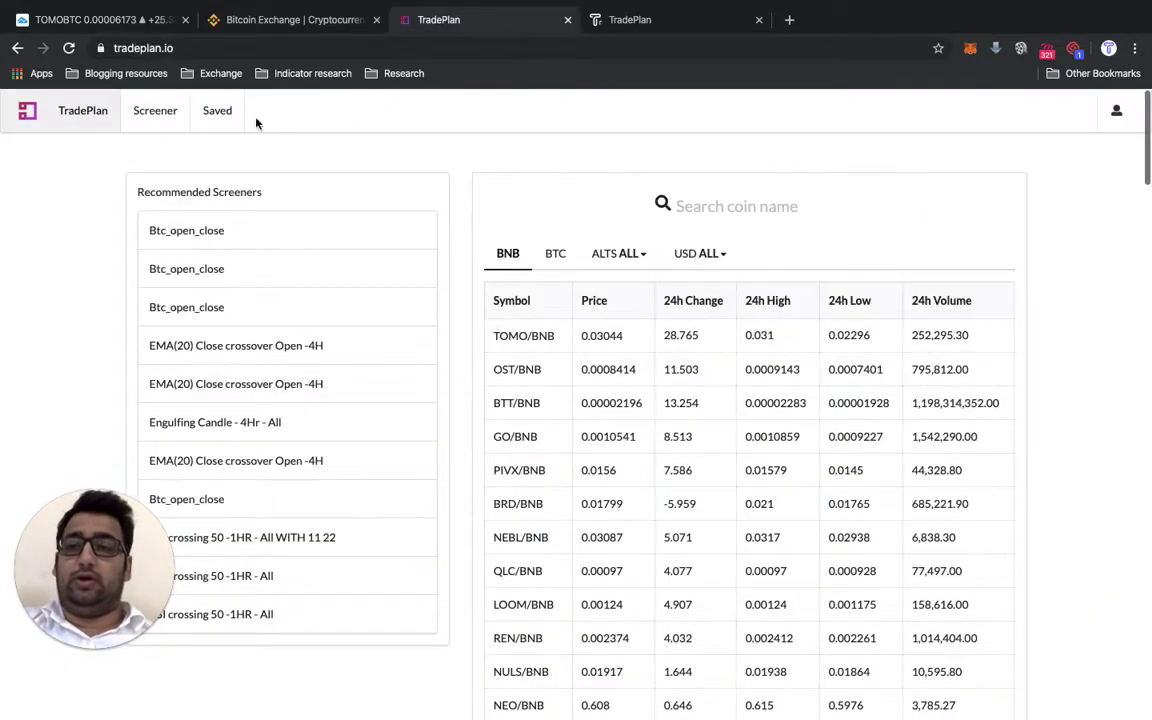
pyautogui.click(163, 120)
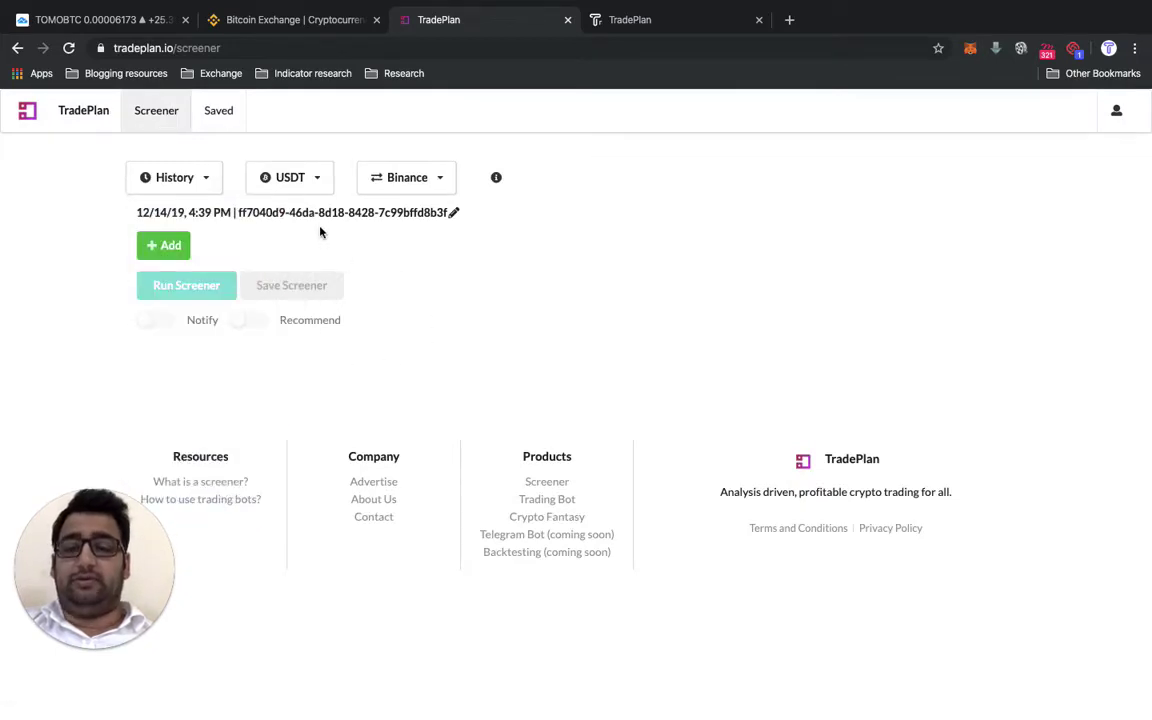
pyautogui.click(171, 249)
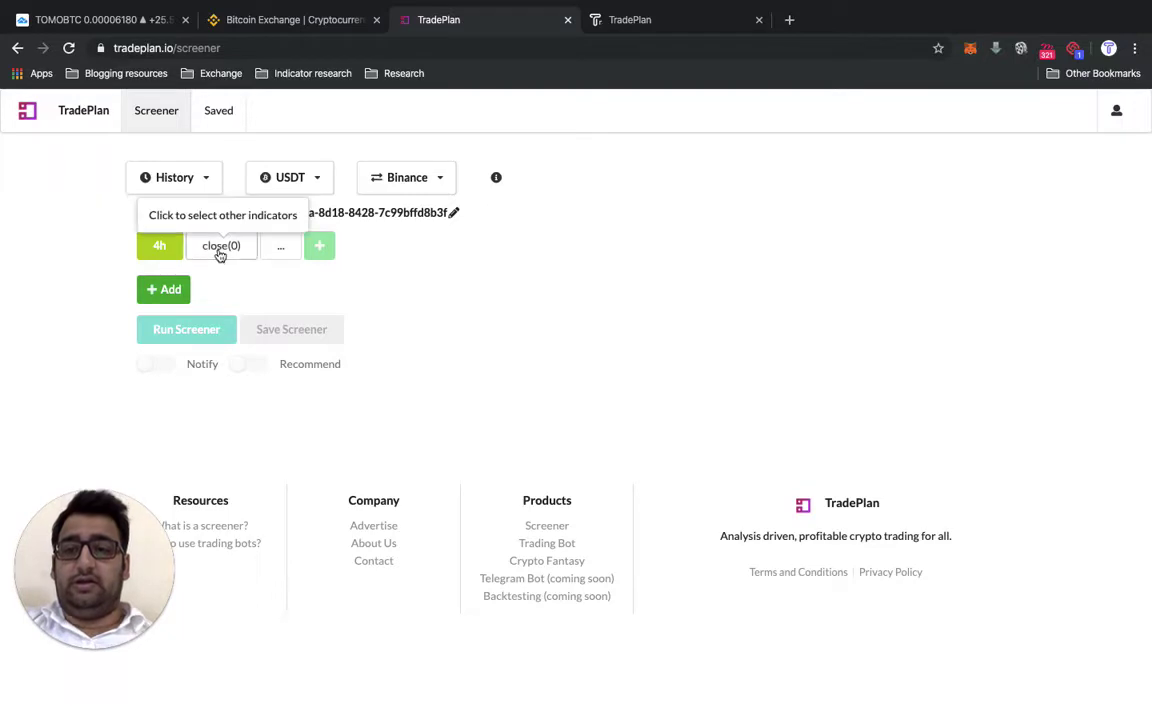
# Set the criterion's first indicator to ema with a length of 15.
pyautogui.click(220, 249)
pyautogui.click(465, 390)
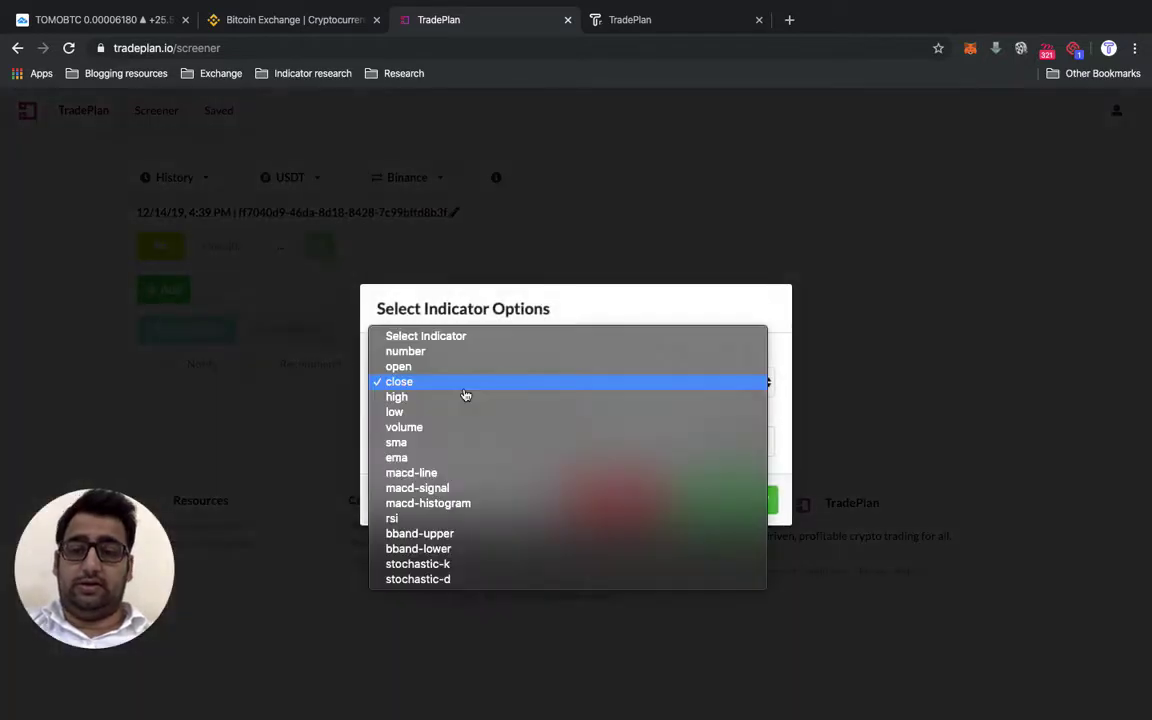
pyautogui.click(462, 461)
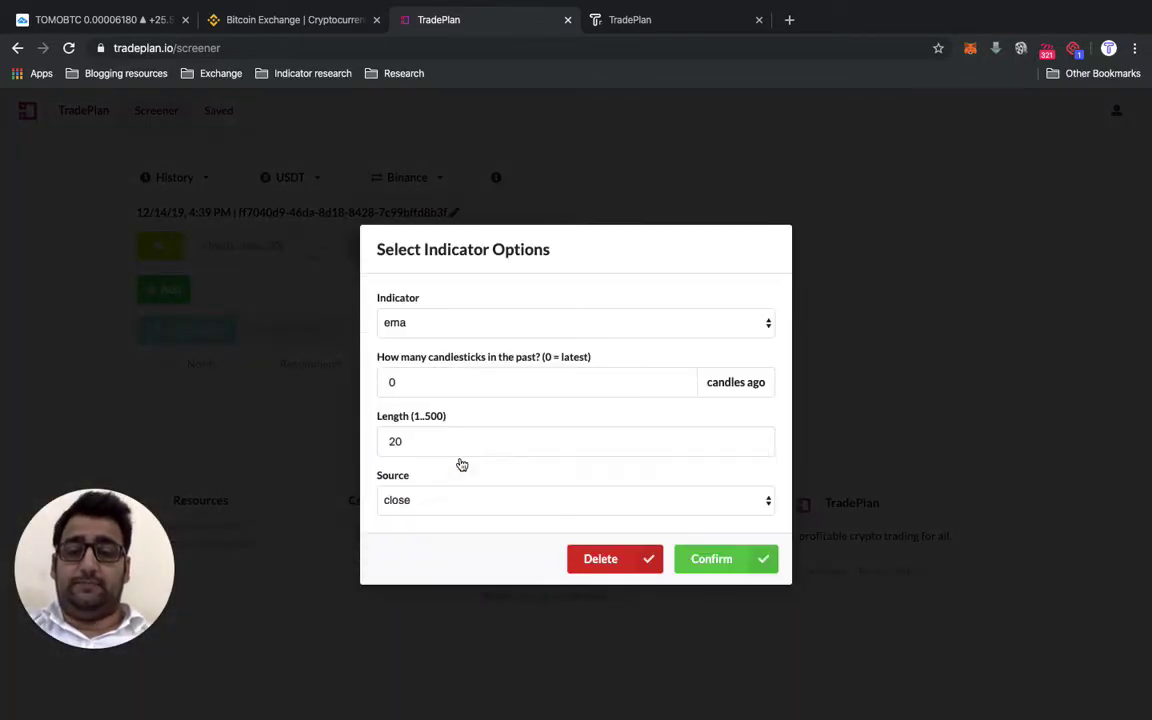
pyautogui.click(421, 448)
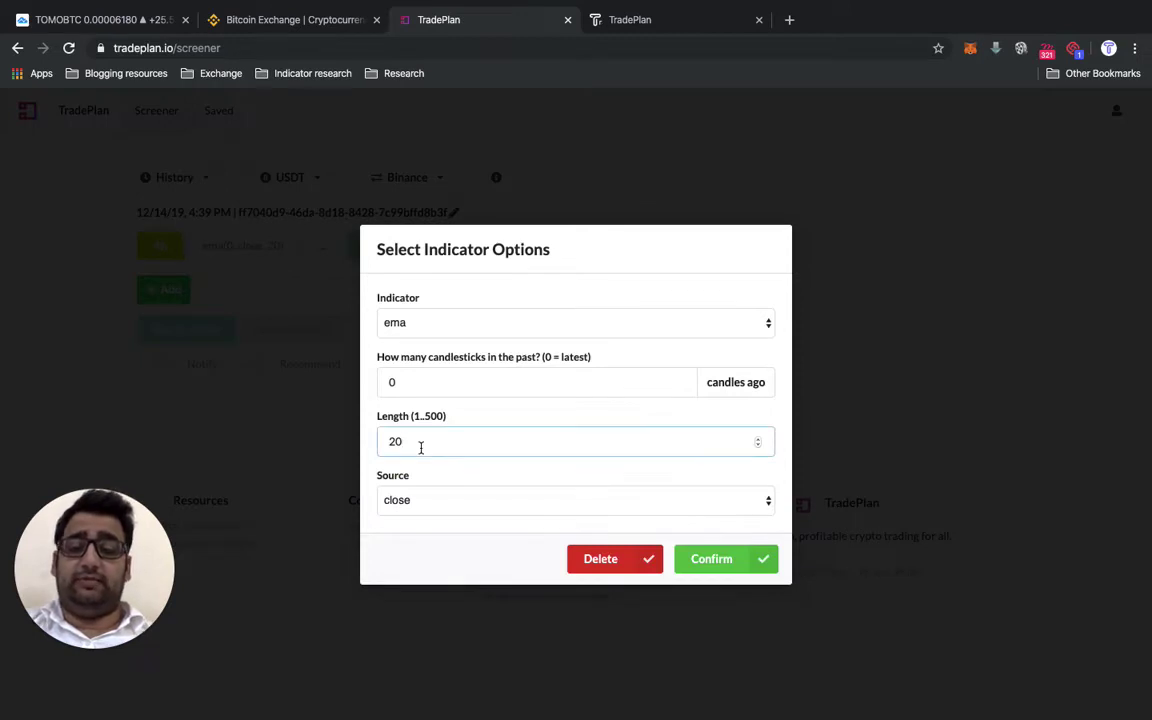
pyautogui.press('BackSpace')
pyautogui.press('BackSpace')
pyautogui.write('15')
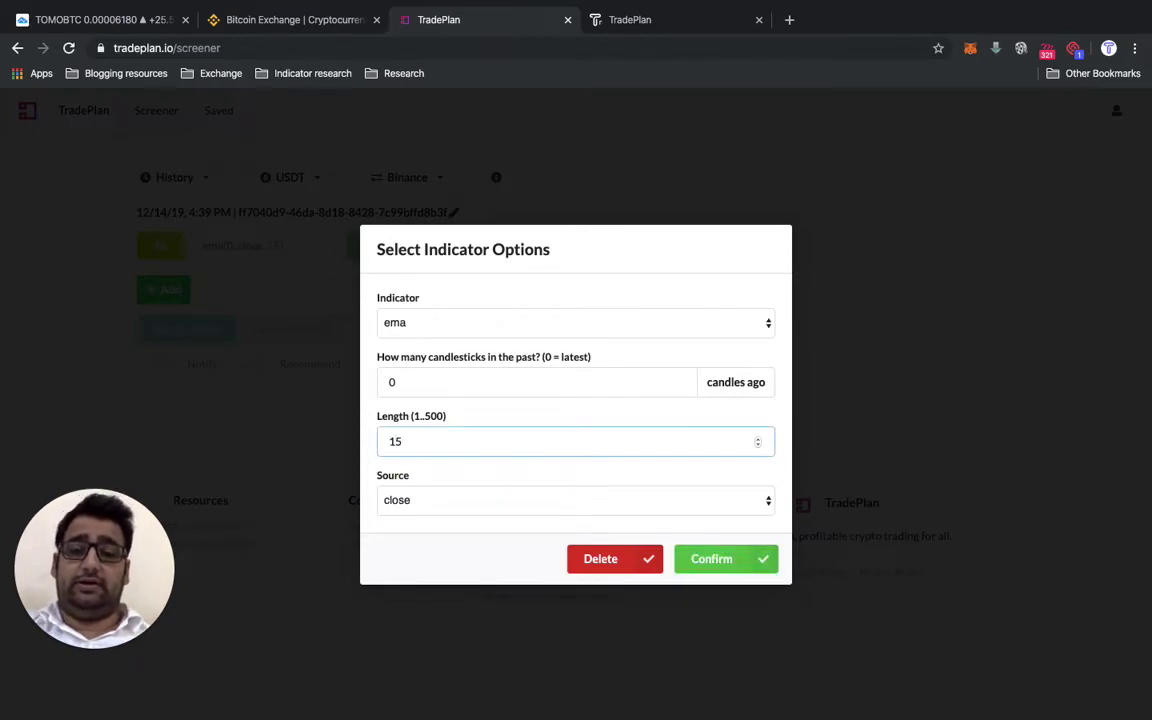
pyautogui.click(727, 560)
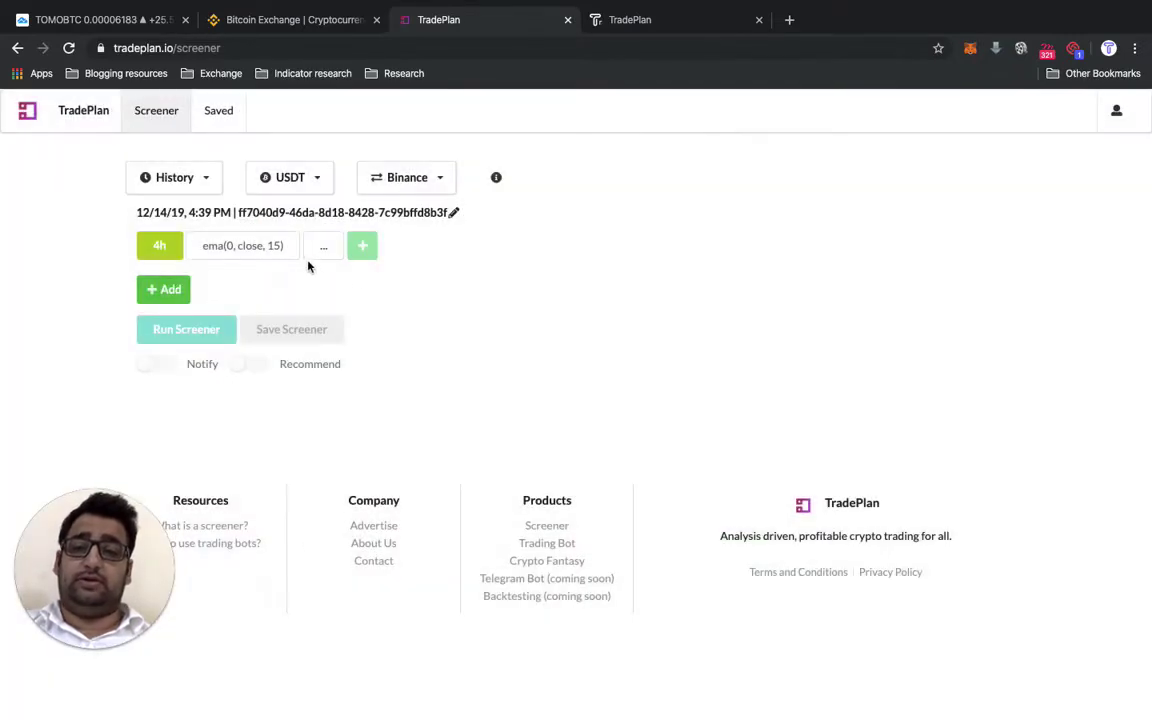
# Complete the condition with the > operator and a second ema indicator of length 15 using open as its source.
pyautogui.click(323, 250)
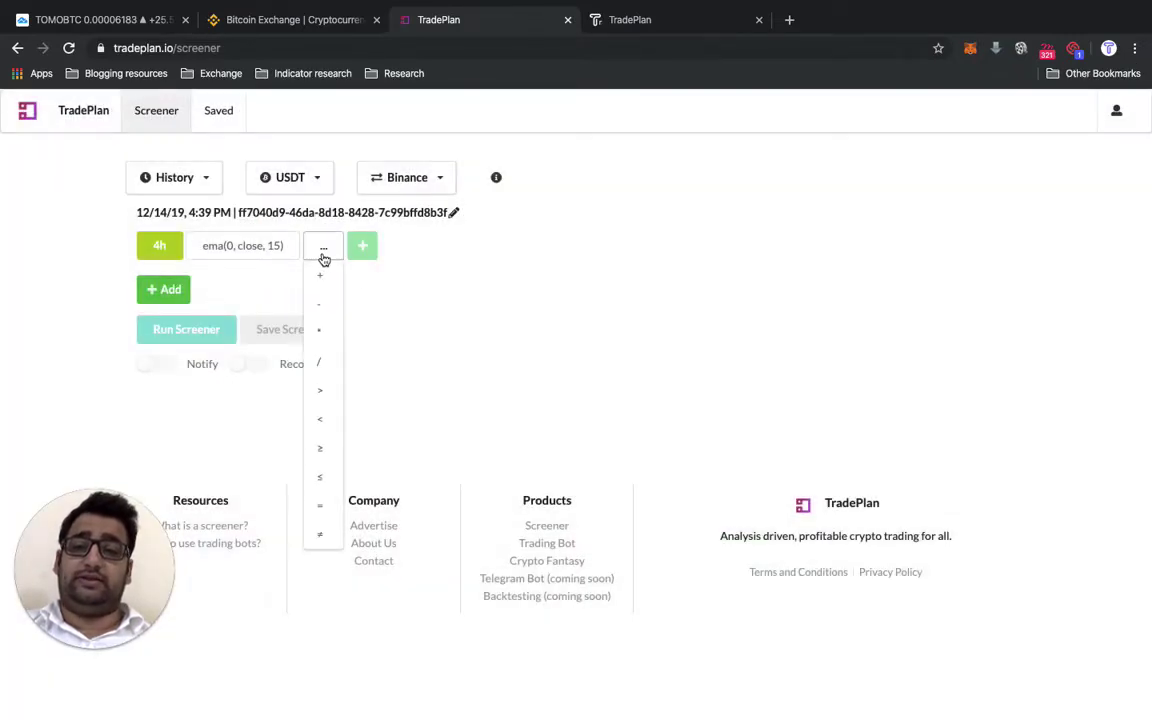
pyautogui.click(321, 393)
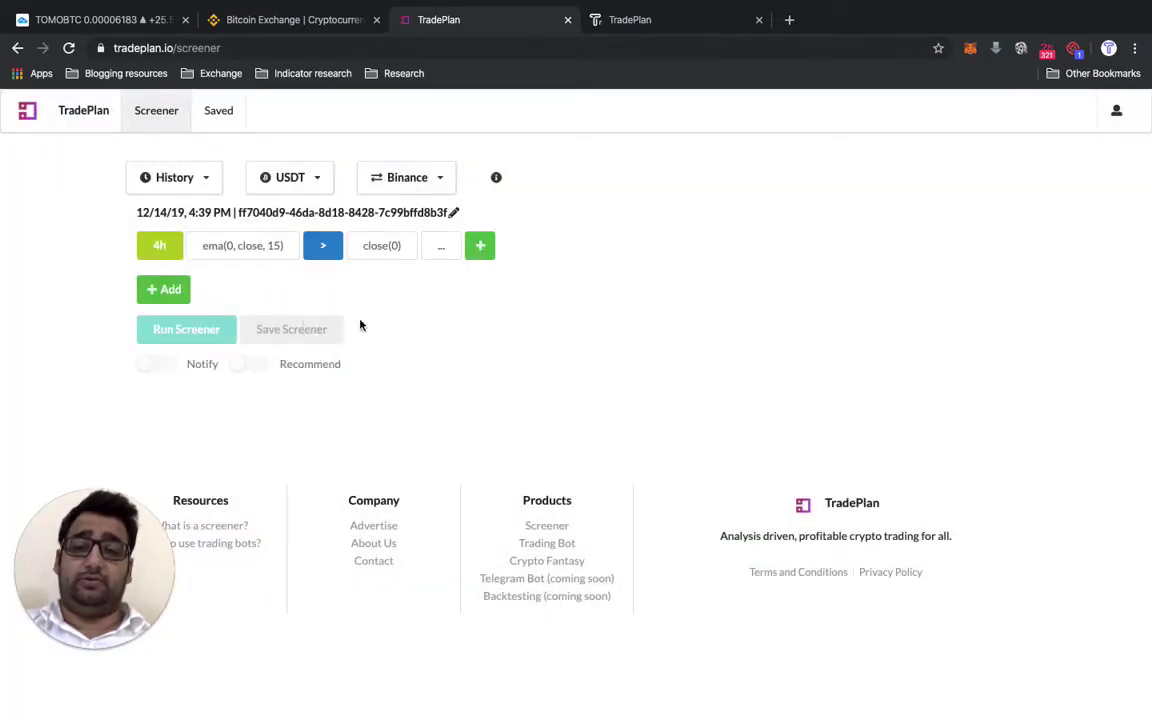
pyautogui.click(392, 250)
pyautogui.click(425, 381)
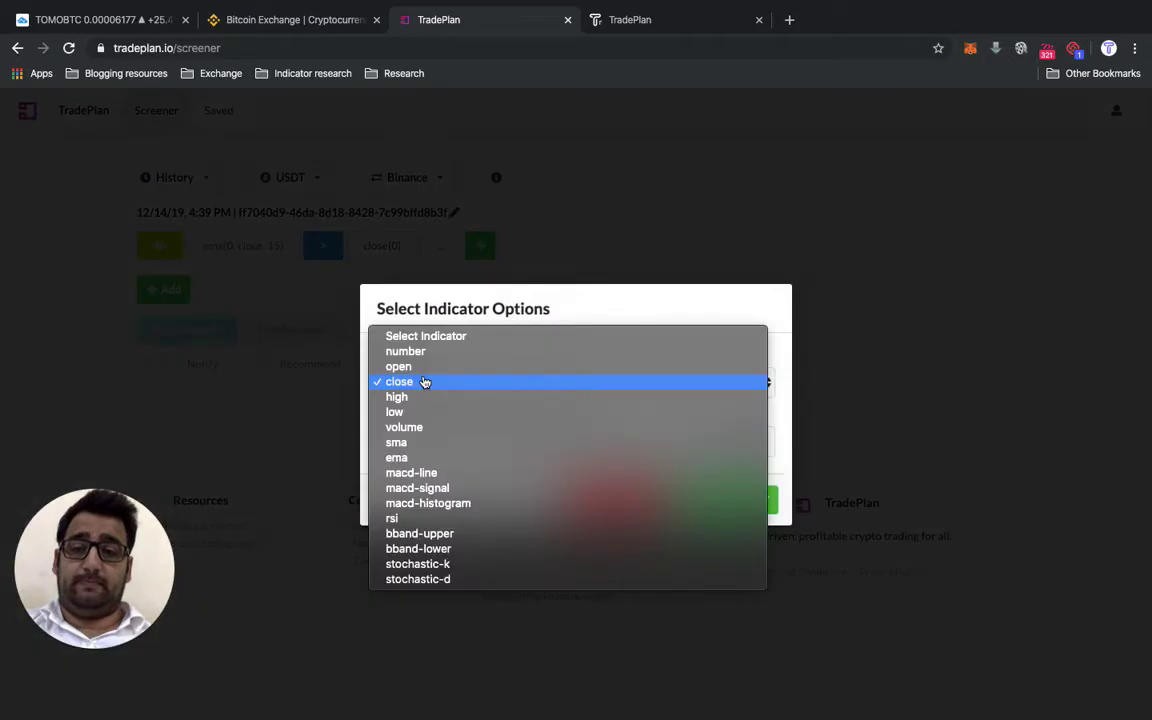
pyautogui.click(422, 462)
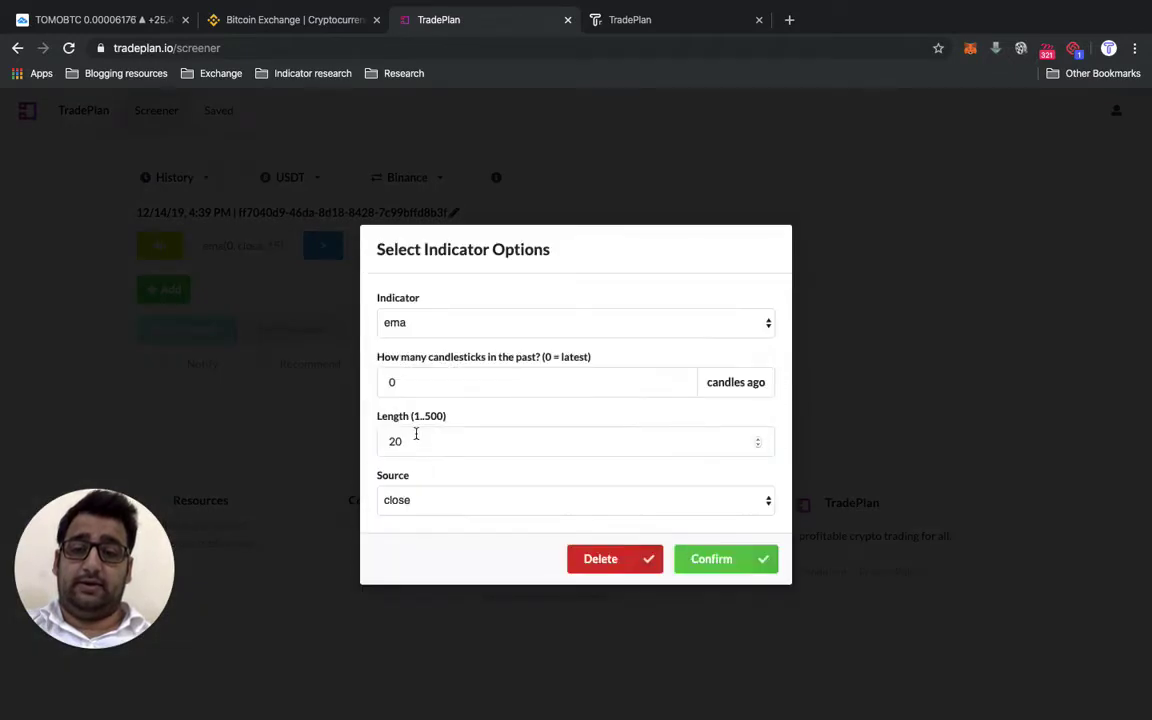
pyautogui.click(417, 440)
pyautogui.press('BackSpace')
pyautogui.press('BackSpace')
pyautogui.write('15')
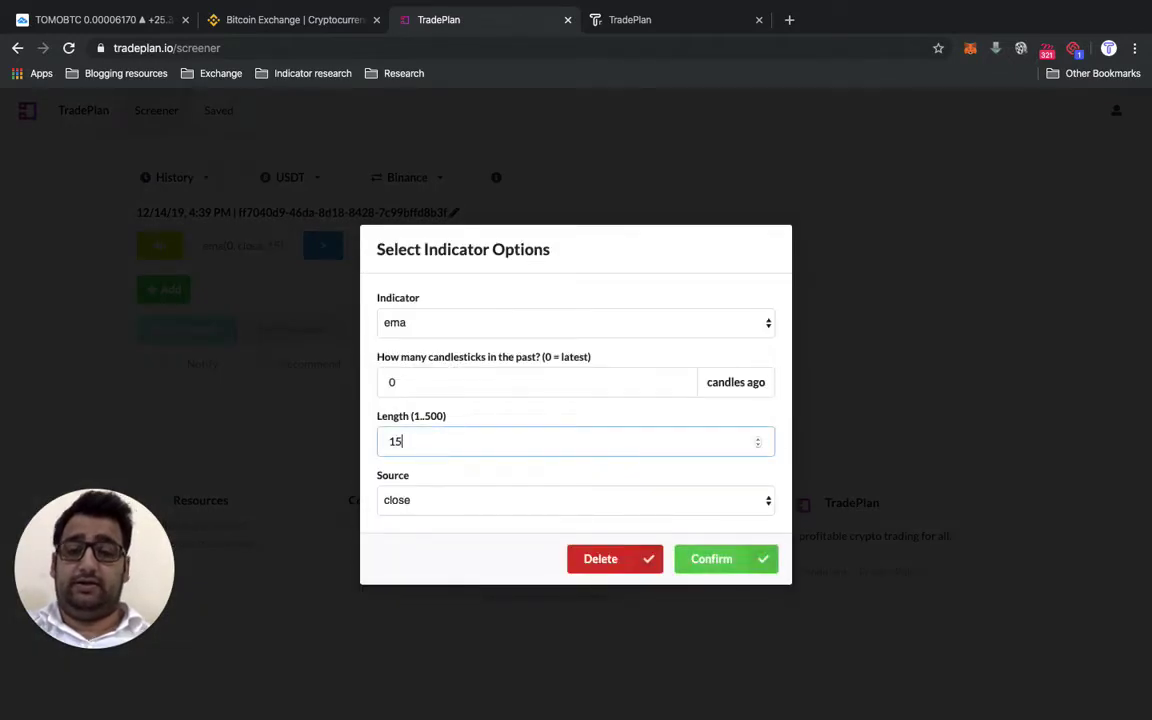
pyautogui.click(407, 500)
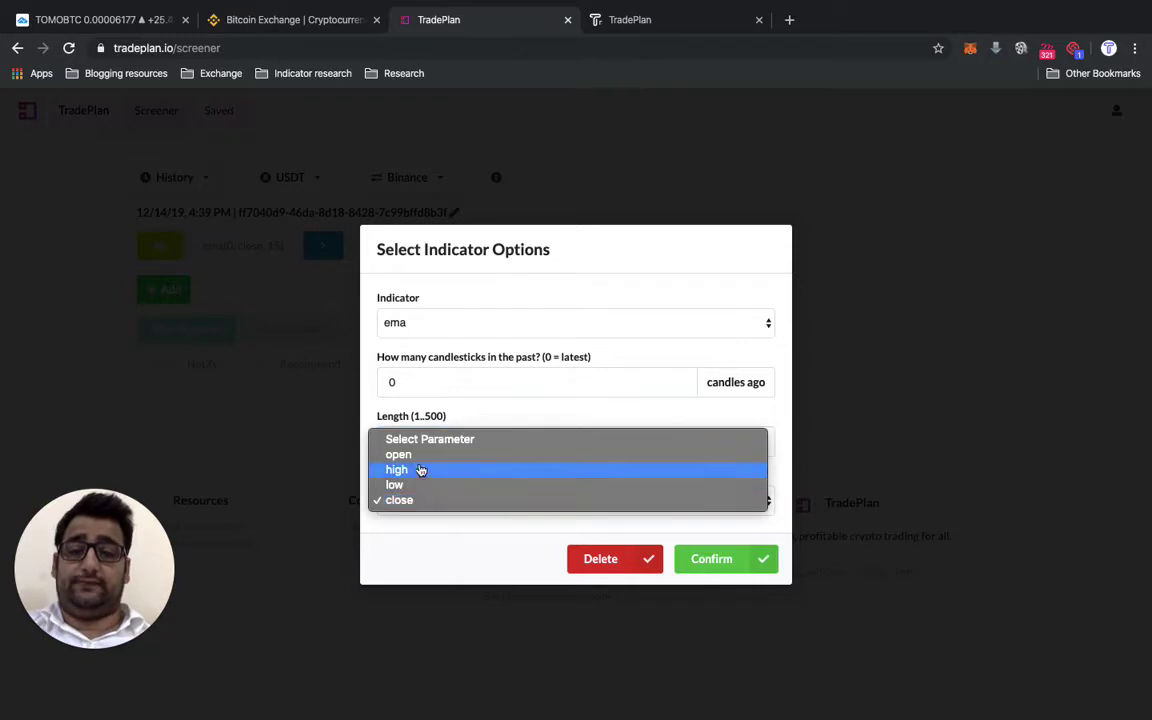
pyautogui.click(571, 496)
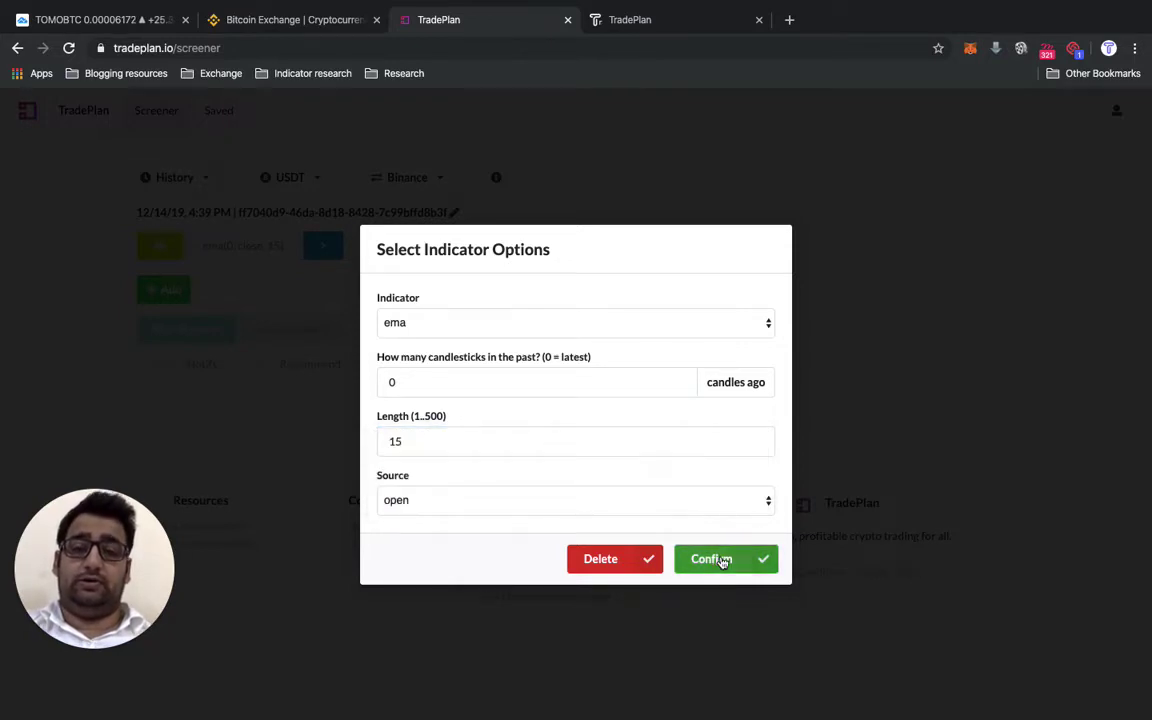
pyautogui.click(716, 557)
# Set the criterion's candlestick interval to 1d and add the filter to the screener.
pyautogui.click(166, 250)
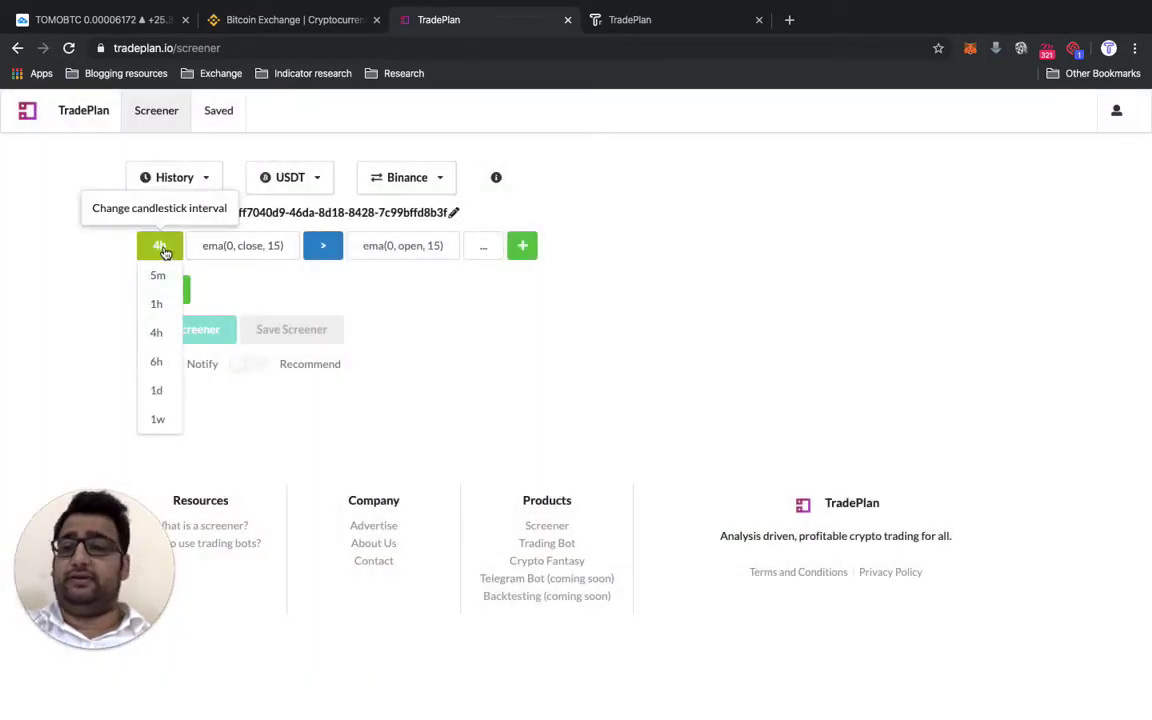
pyautogui.click(157, 390)
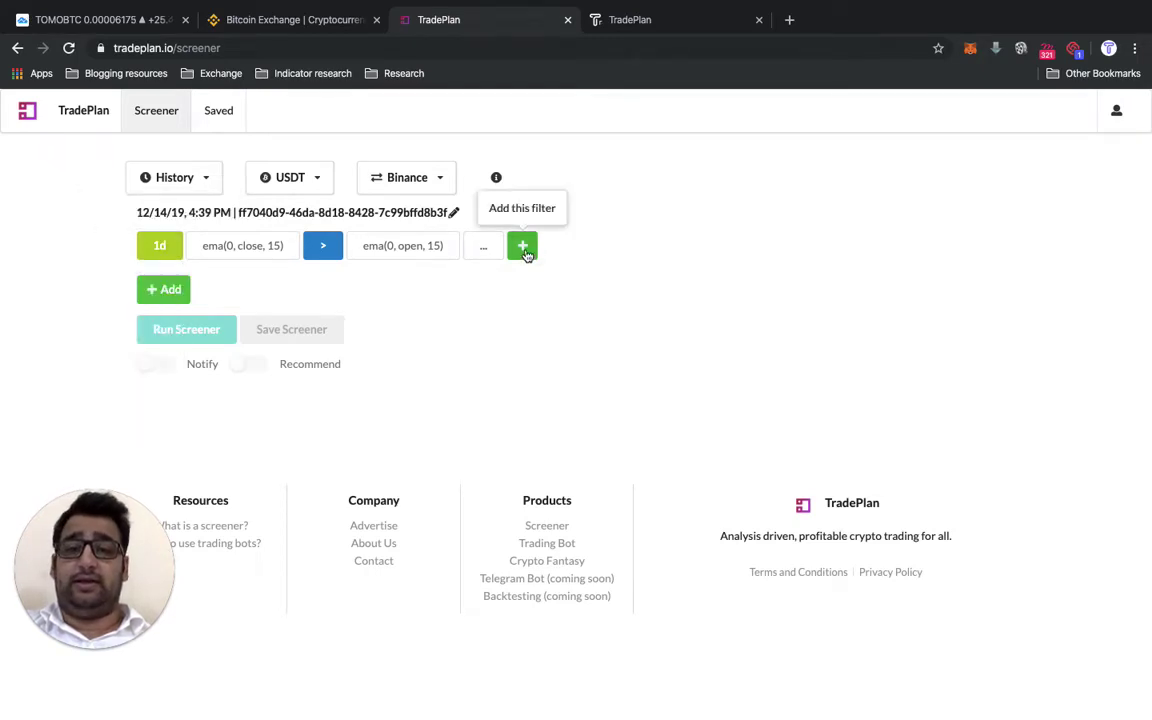
pyautogui.click(522, 246)
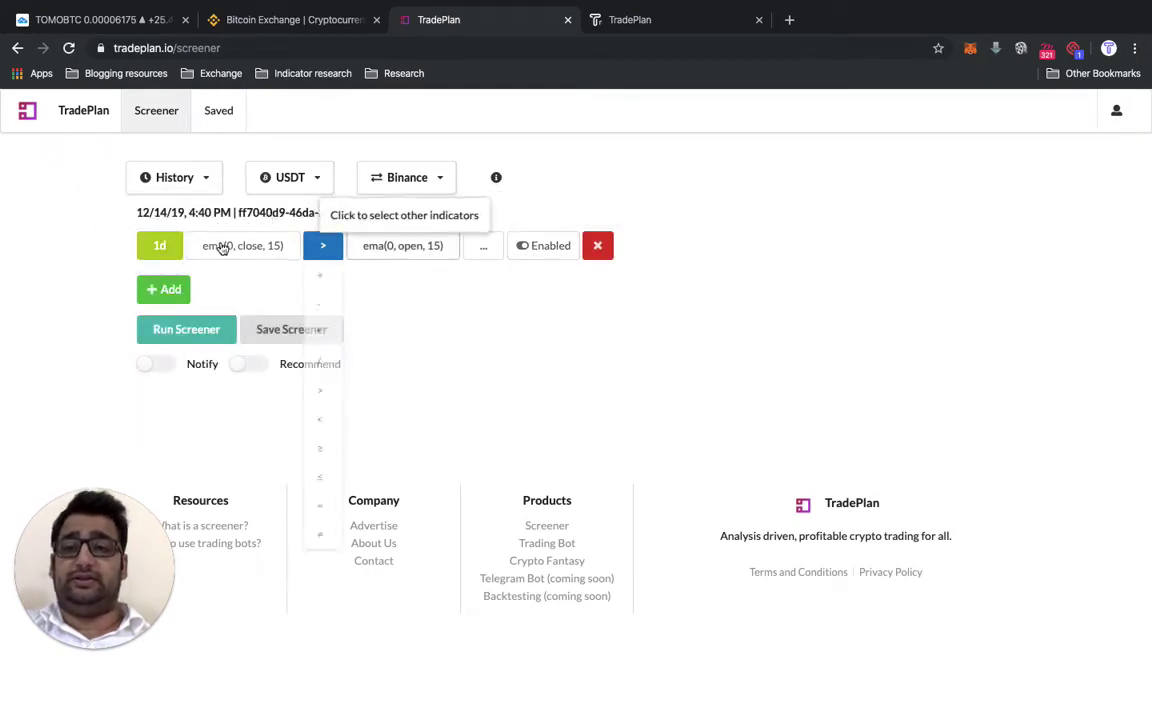
# Check the 8 Dec crossover on the TOMOBTC chart and add a second TradePlan screener criterion with a 1d interval.
pyautogui.click(125, 20)
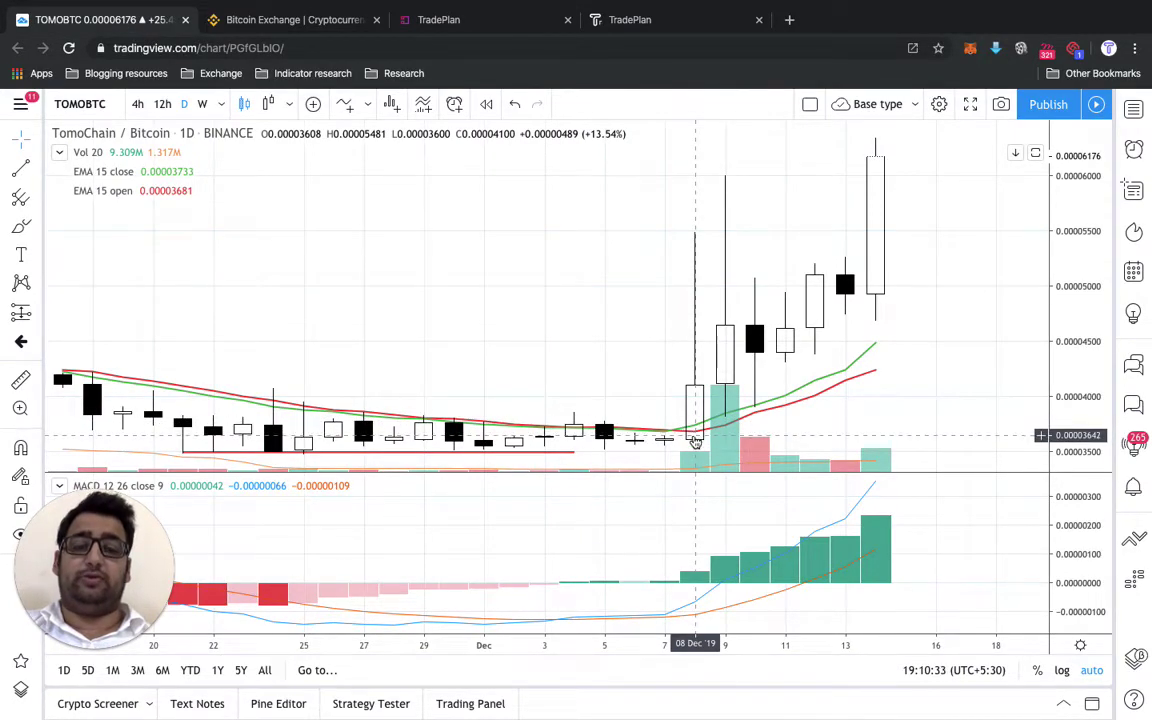
pyautogui.click(514, 30)
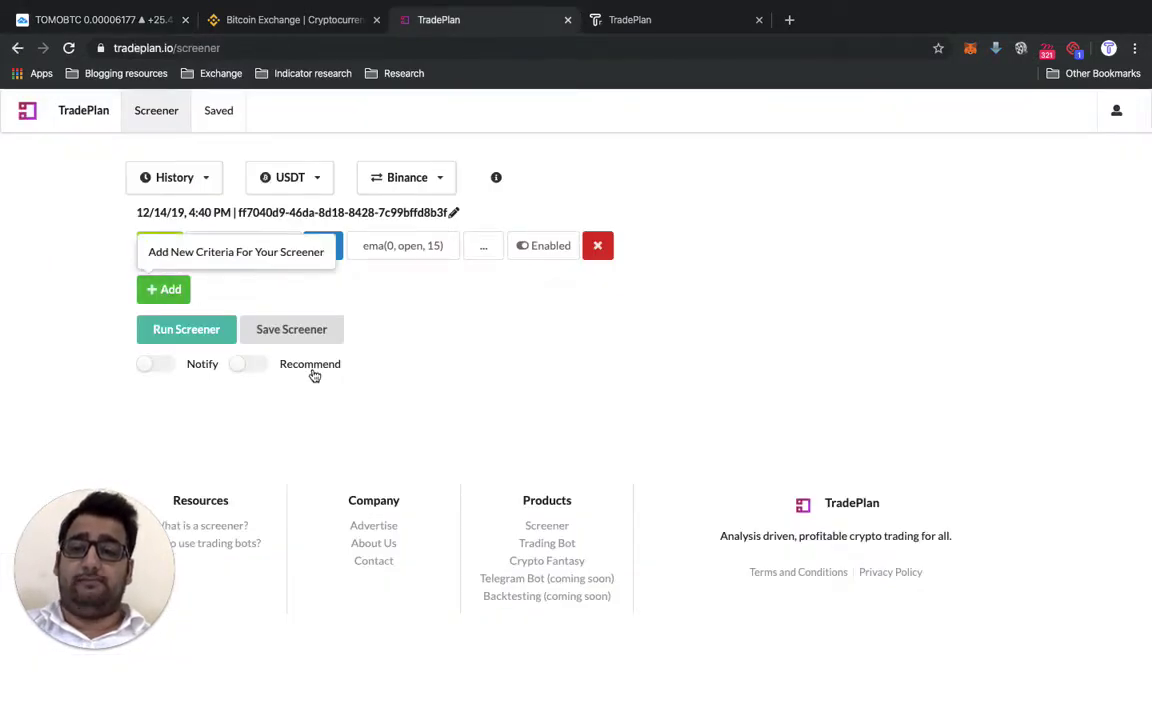
pyautogui.click(164, 289)
pyautogui.click(163, 289)
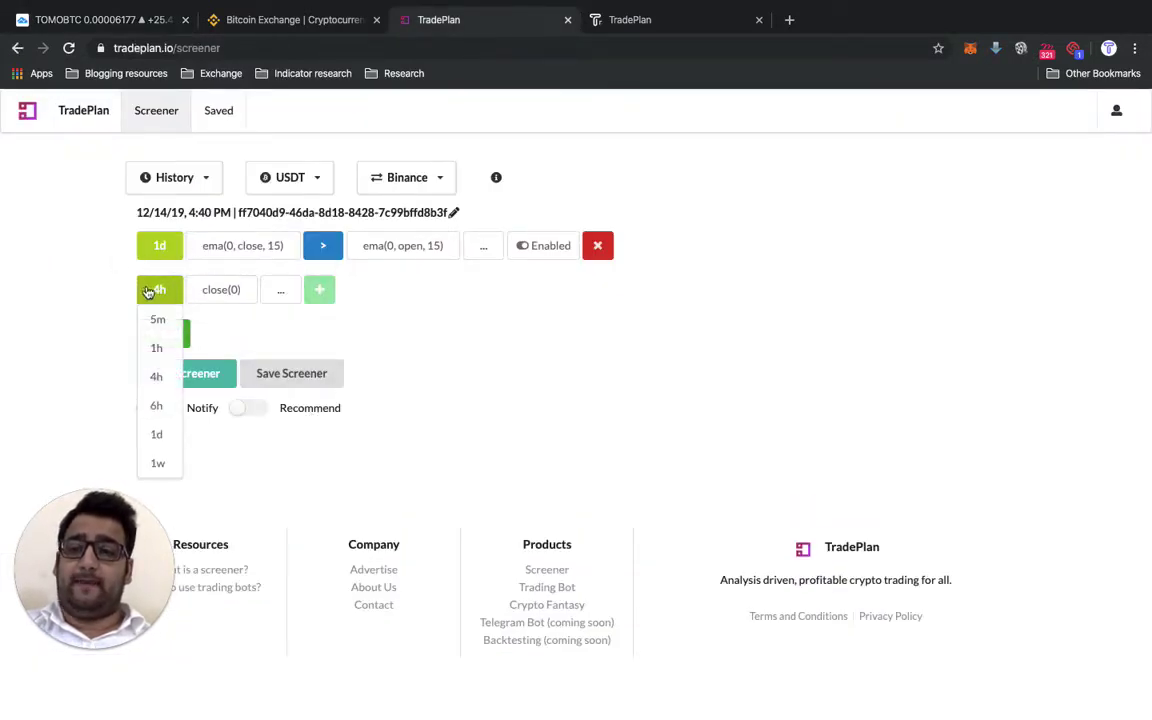
pyautogui.click(163, 435)
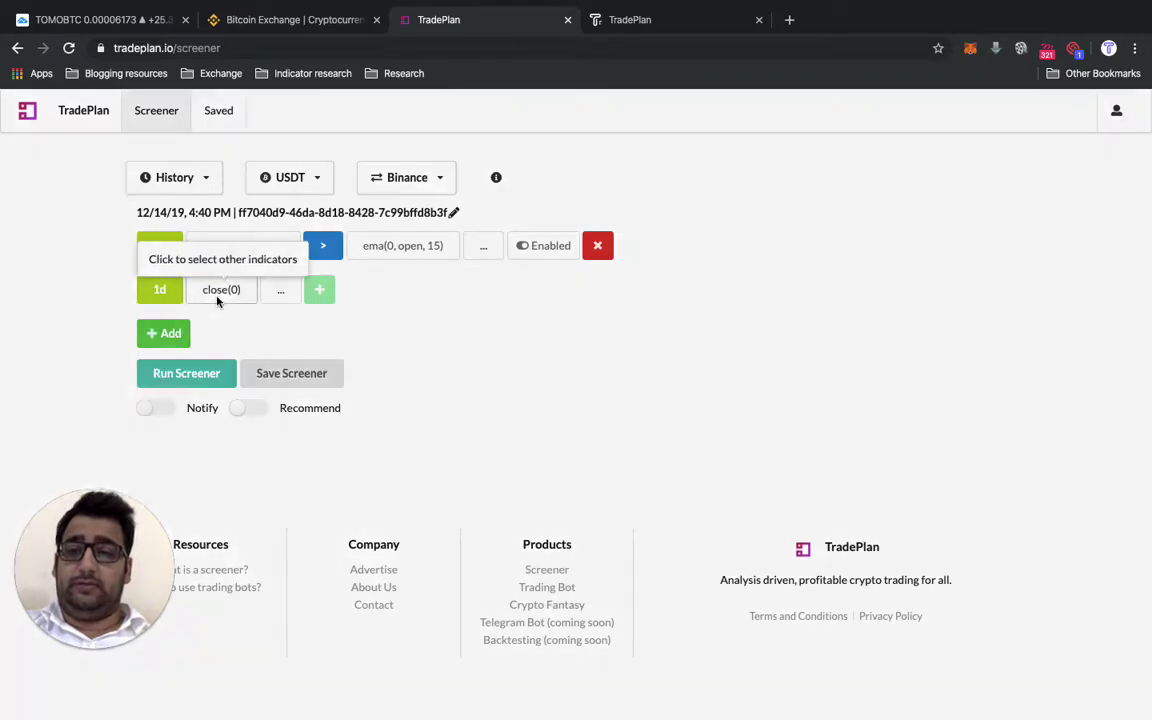
# Set the second criterion's first indicator to ema with a length of 15 and close as its source.
pyautogui.click(218, 299)
pyautogui.click(452, 381)
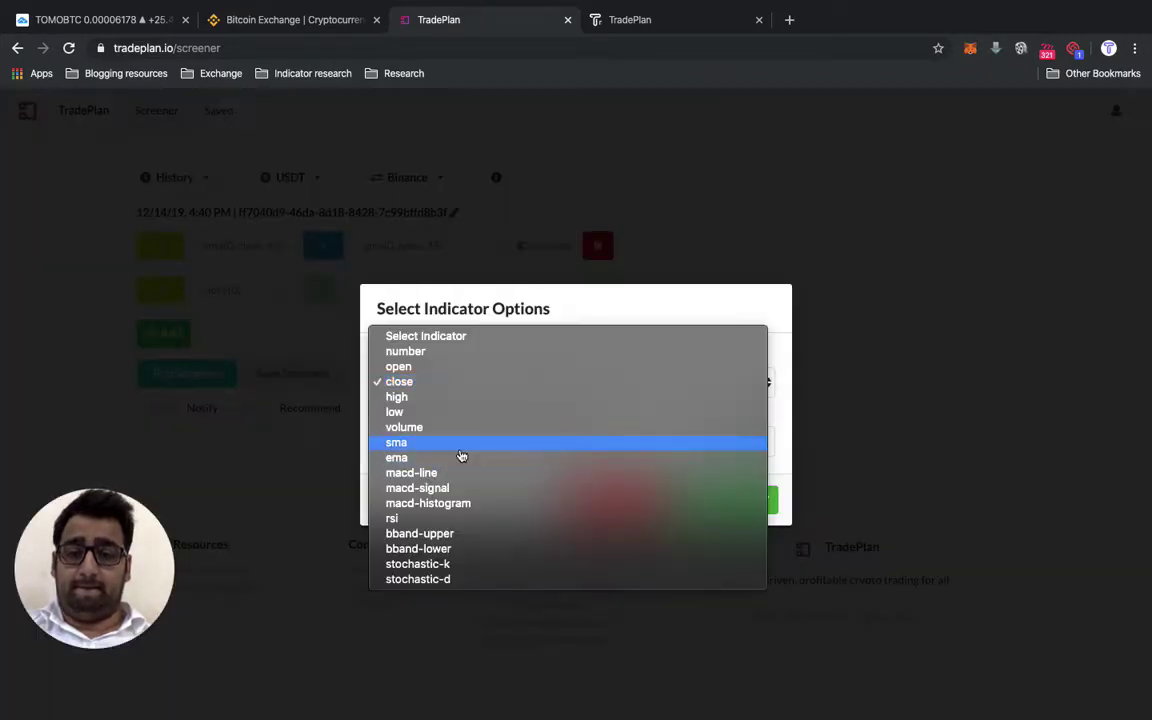
pyautogui.click(462, 460)
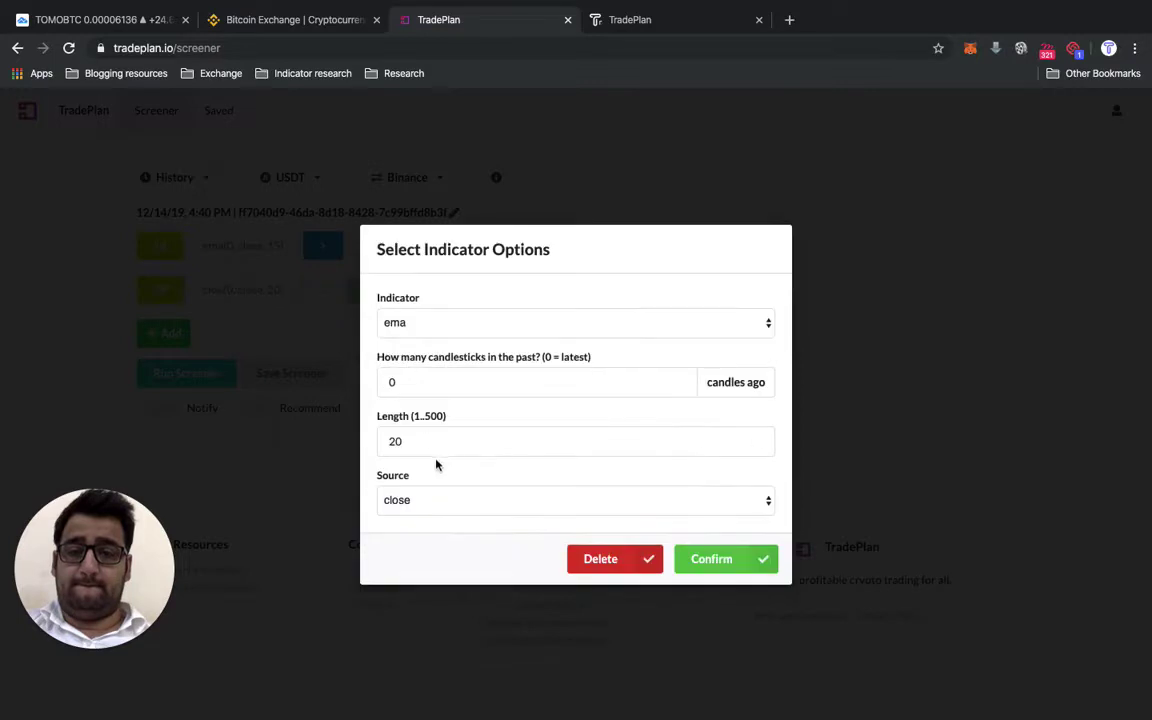
pyautogui.click(427, 441)
pyautogui.press('BackSpace')
pyautogui.press('BackSpace')
pyautogui.write('15')
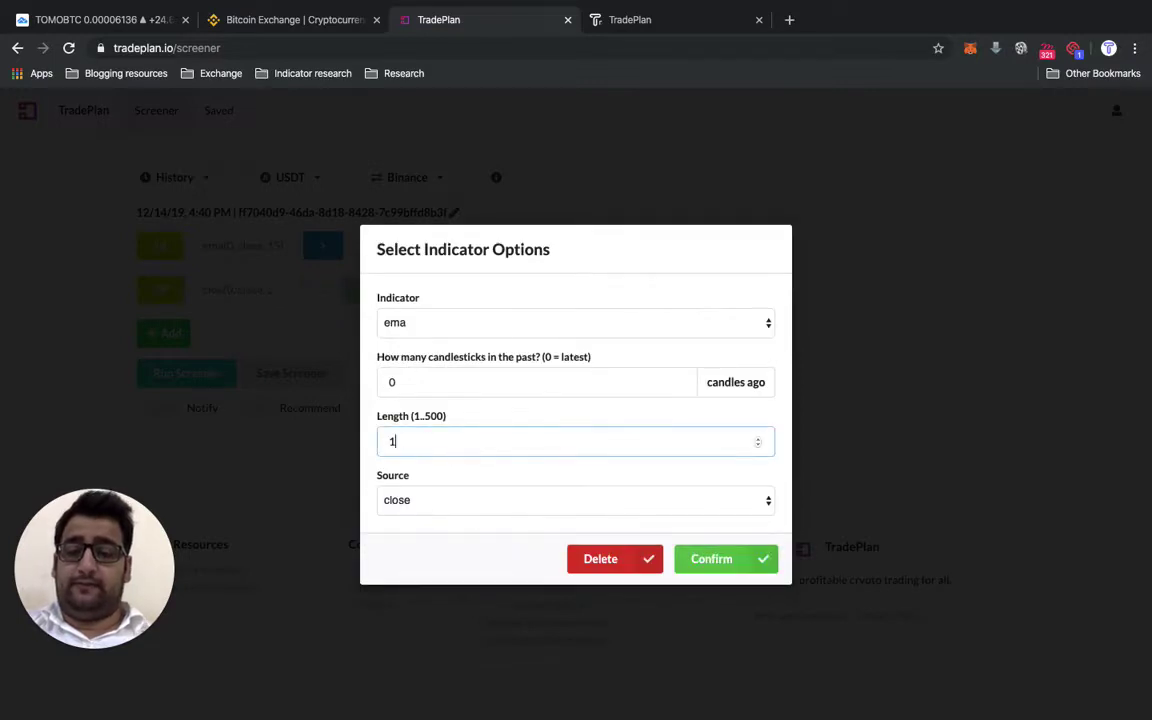
pyautogui.click(711, 560)
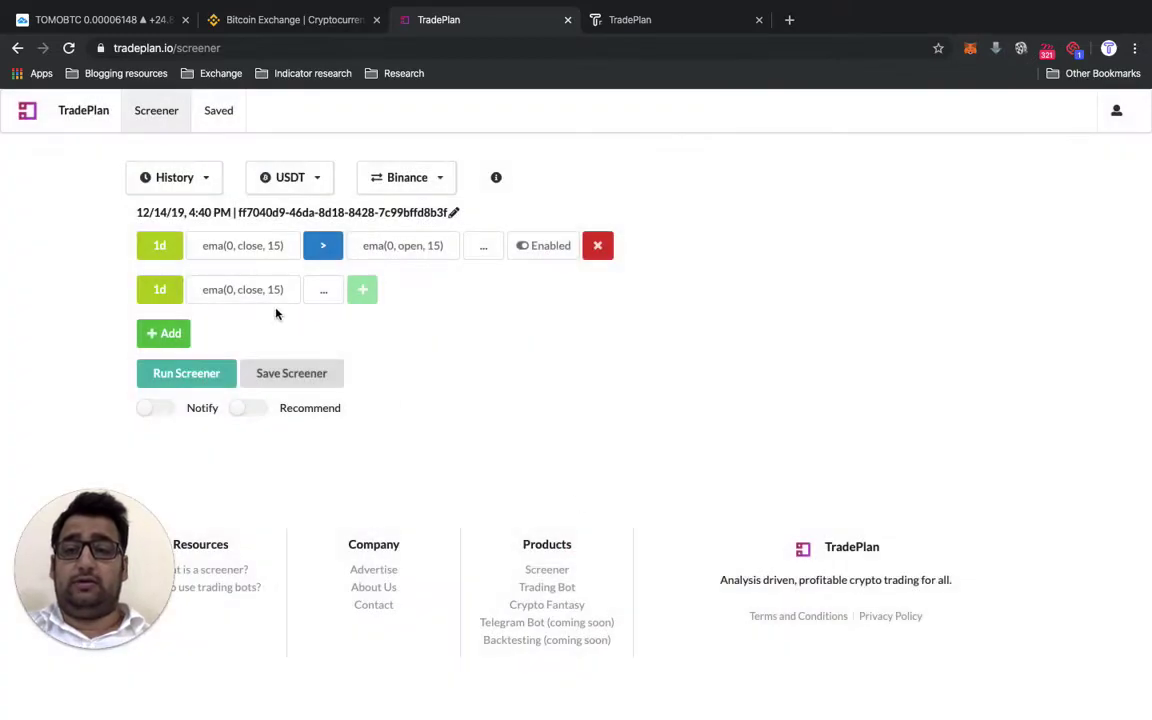
# Set the second criterion's ema indicator to look 1 candlestick in the past.
pyautogui.click(243, 289)
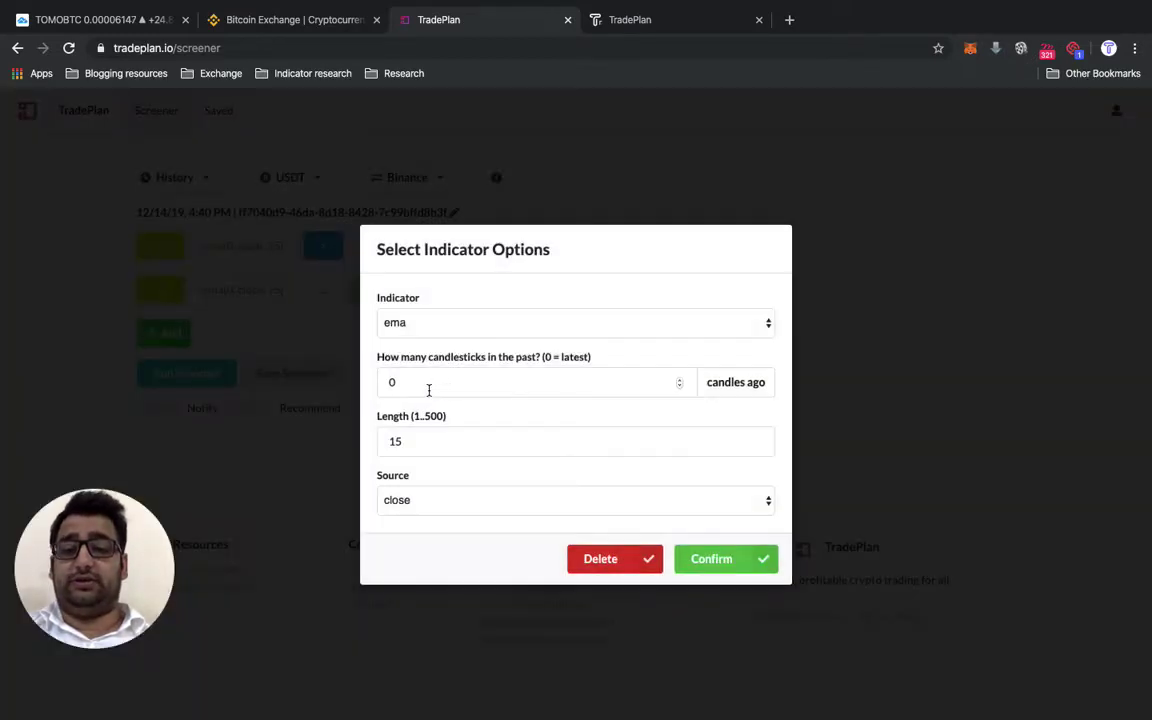
pyautogui.click(428, 390)
pyautogui.press('BackSpace')
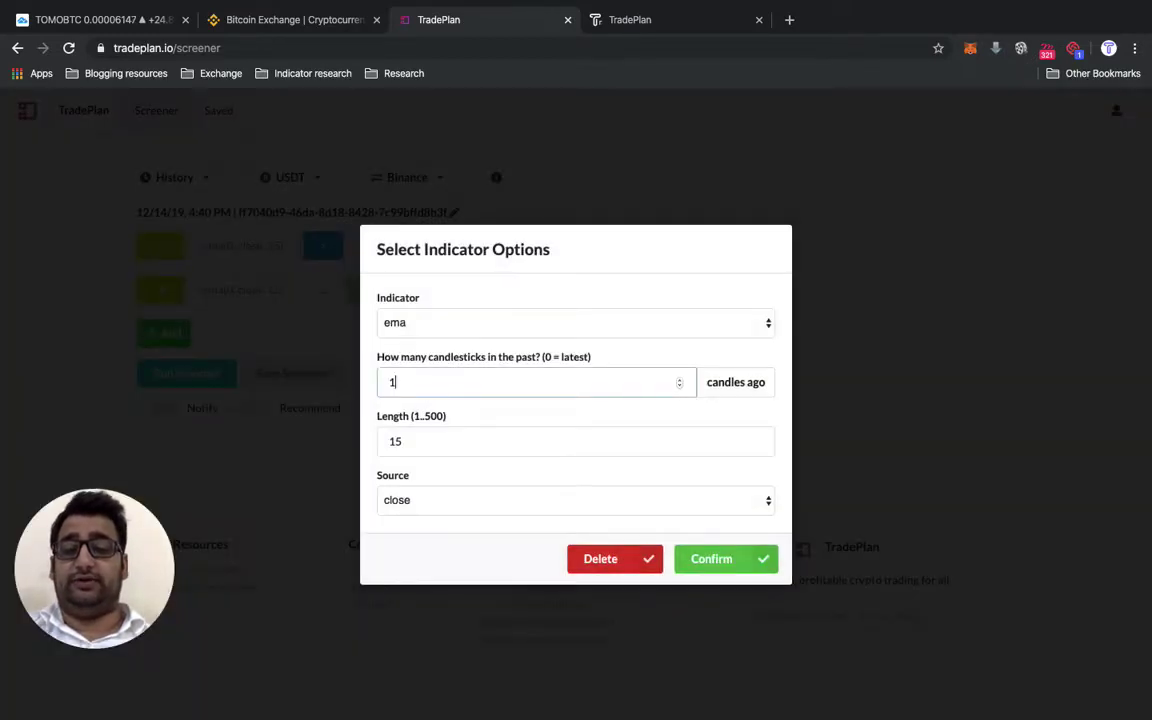
pyautogui.click(726, 563)
# Extend the second criterion with the < operator and set its comparison indicator to ema with a length of 15.
pyautogui.click(324, 290)
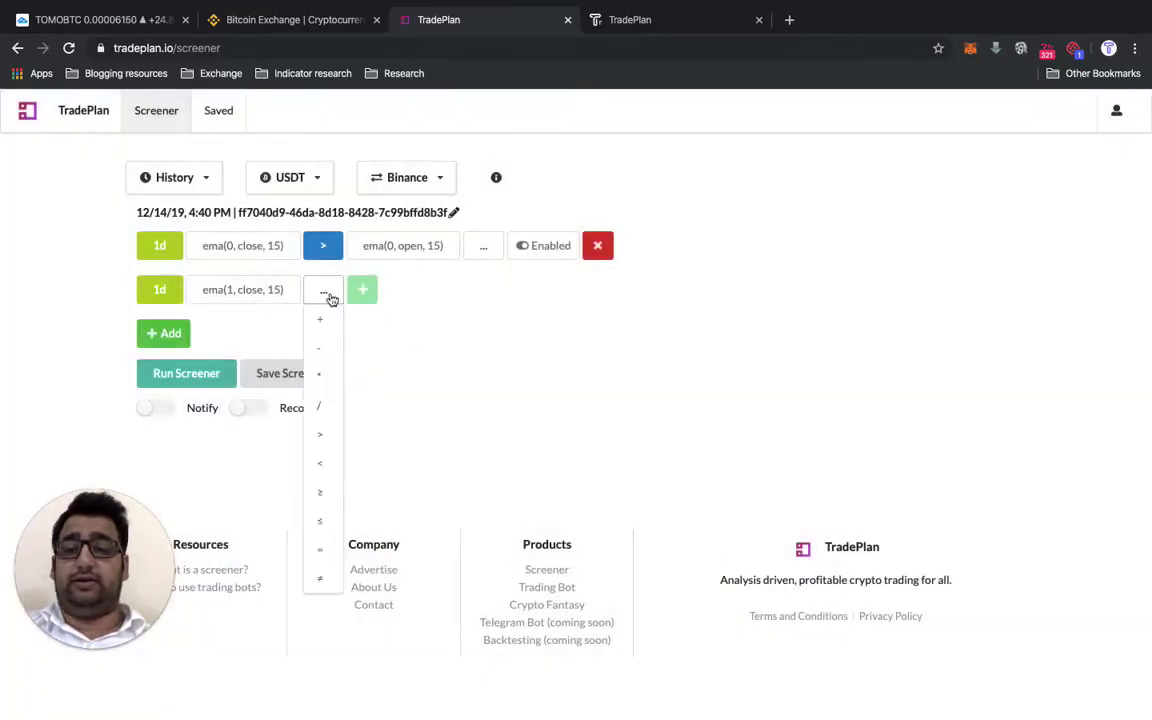
pyautogui.click(324, 466)
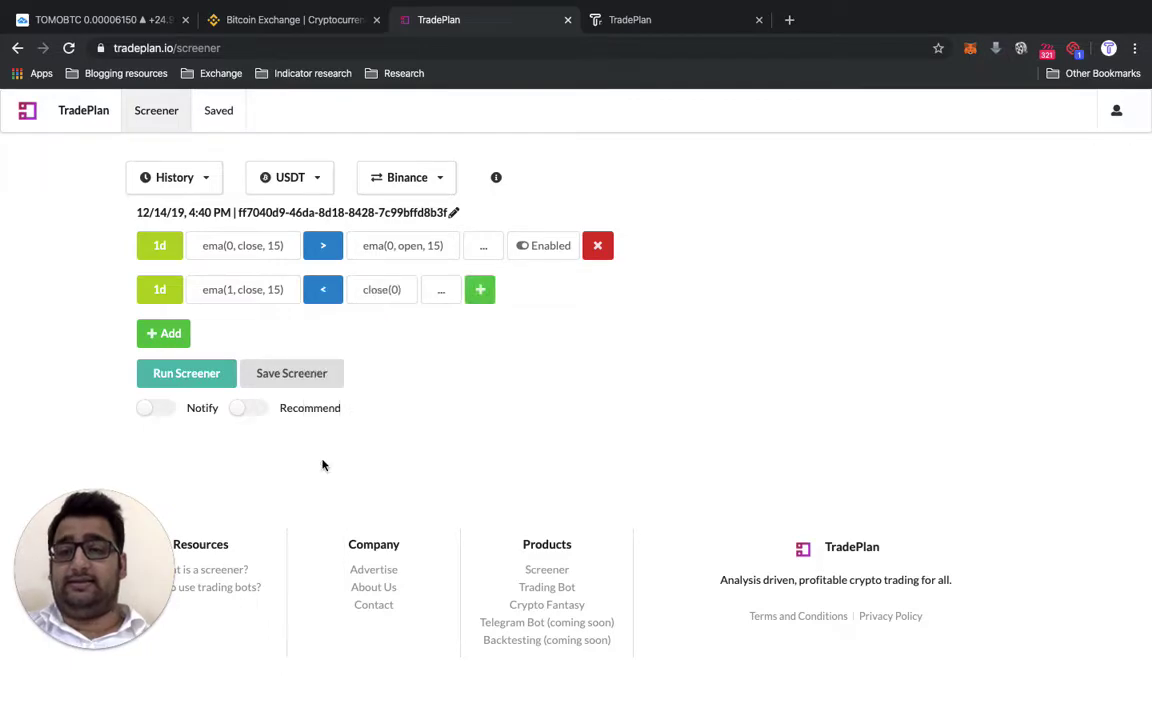
pyautogui.click(381, 292)
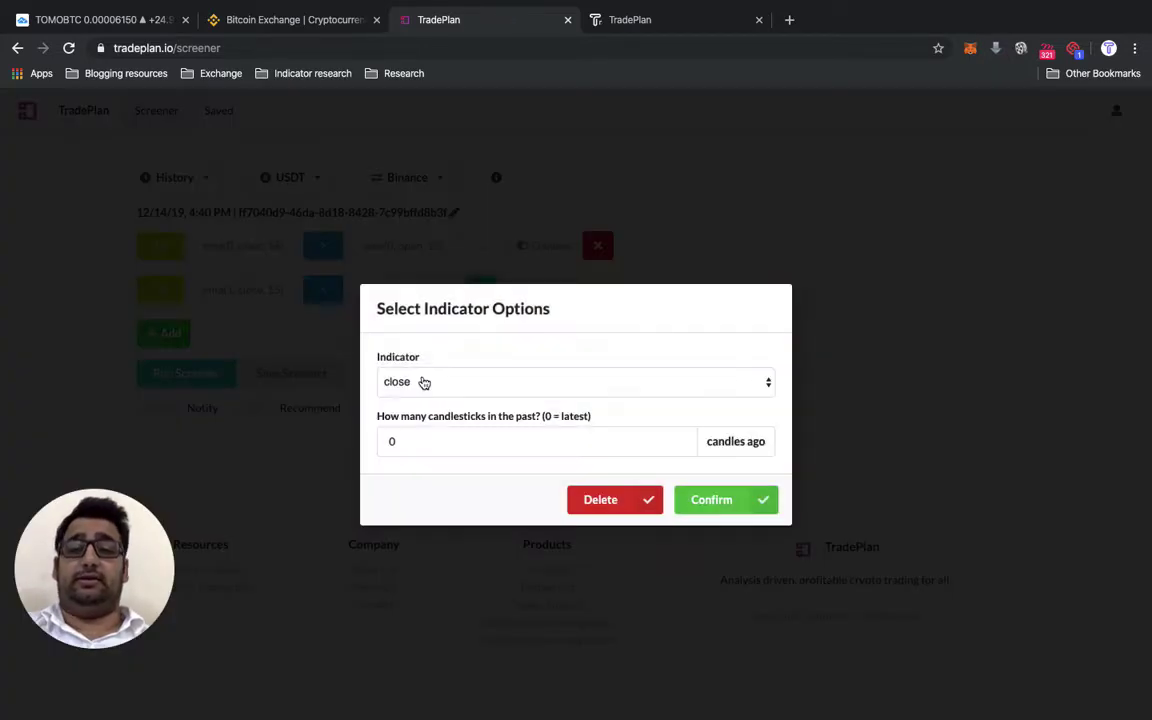
pyautogui.click(424, 383)
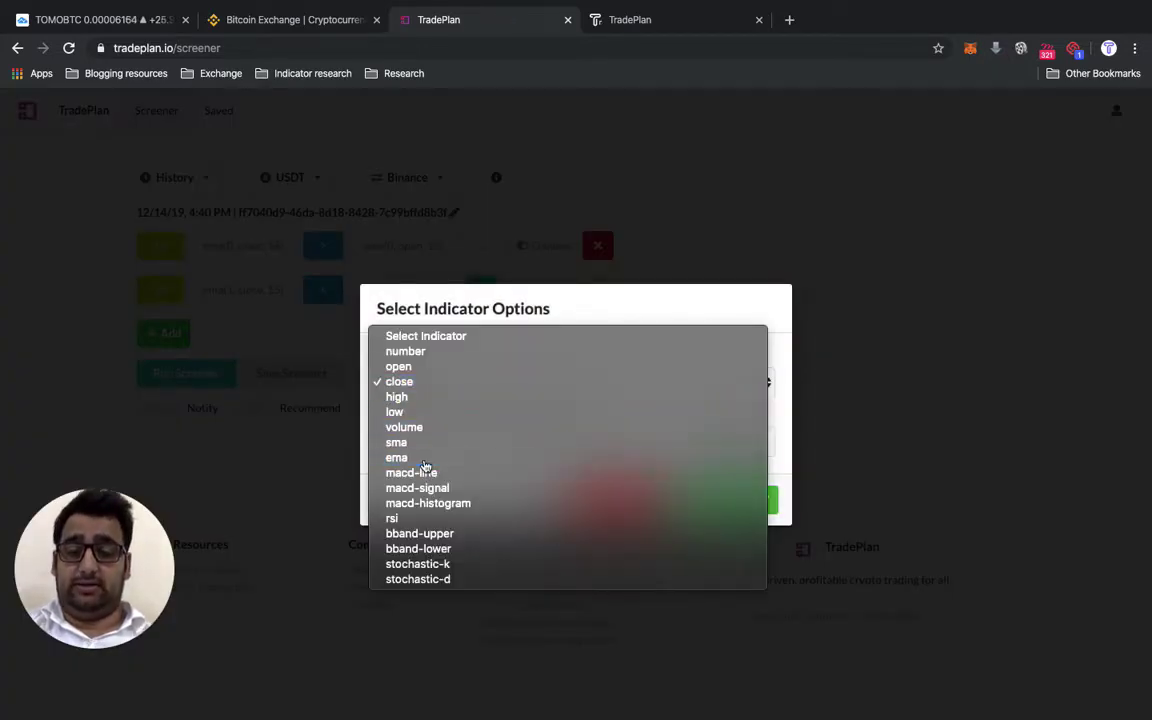
pyautogui.press('Escape')
pyautogui.click(424, 441)
pyautogui.press('BackSpace')
pyautogui.press('BackSpace')
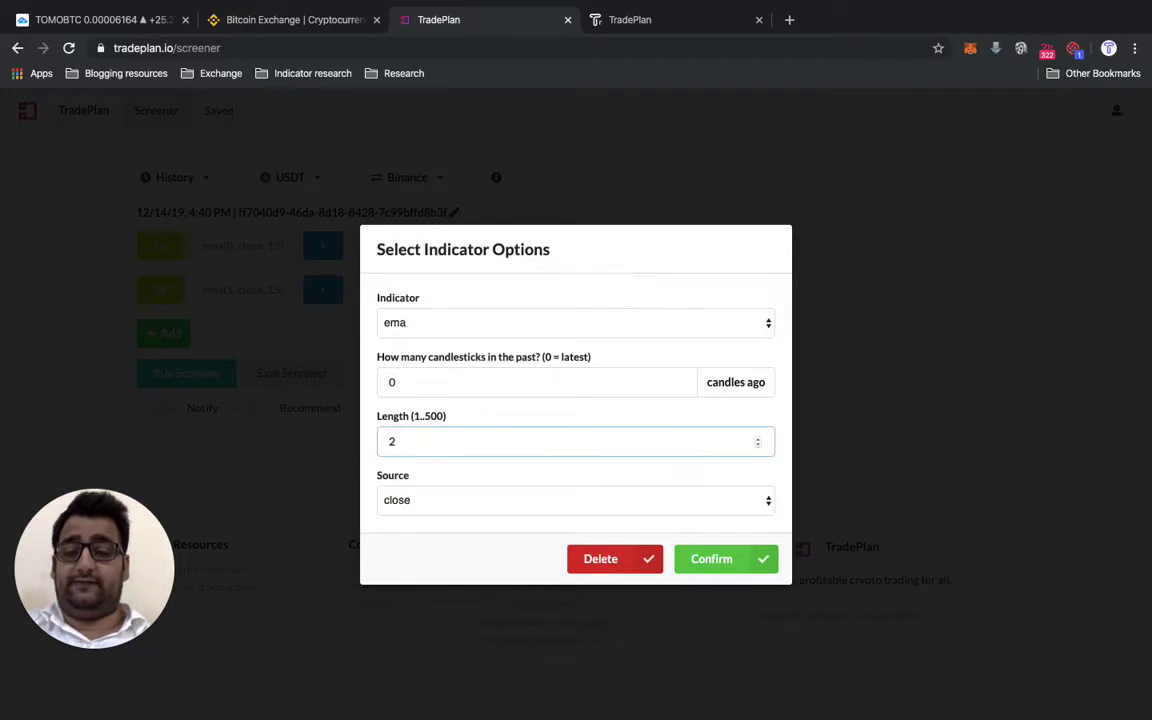
pyautogui.write('15')
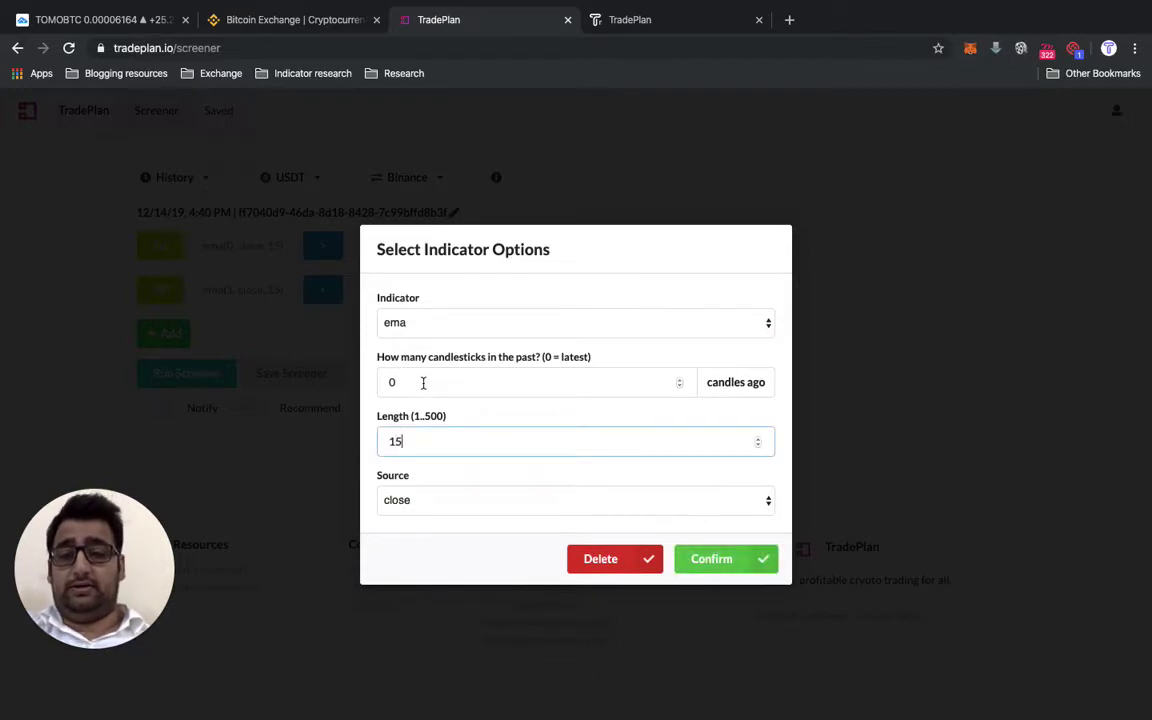
# Set the comparison ema to 1 candle ago with open as its source, and add the filter to the screener.
pyautogui.click(423, 383)
pyautogui.press('BackSpace')
pyautogui.write('1')
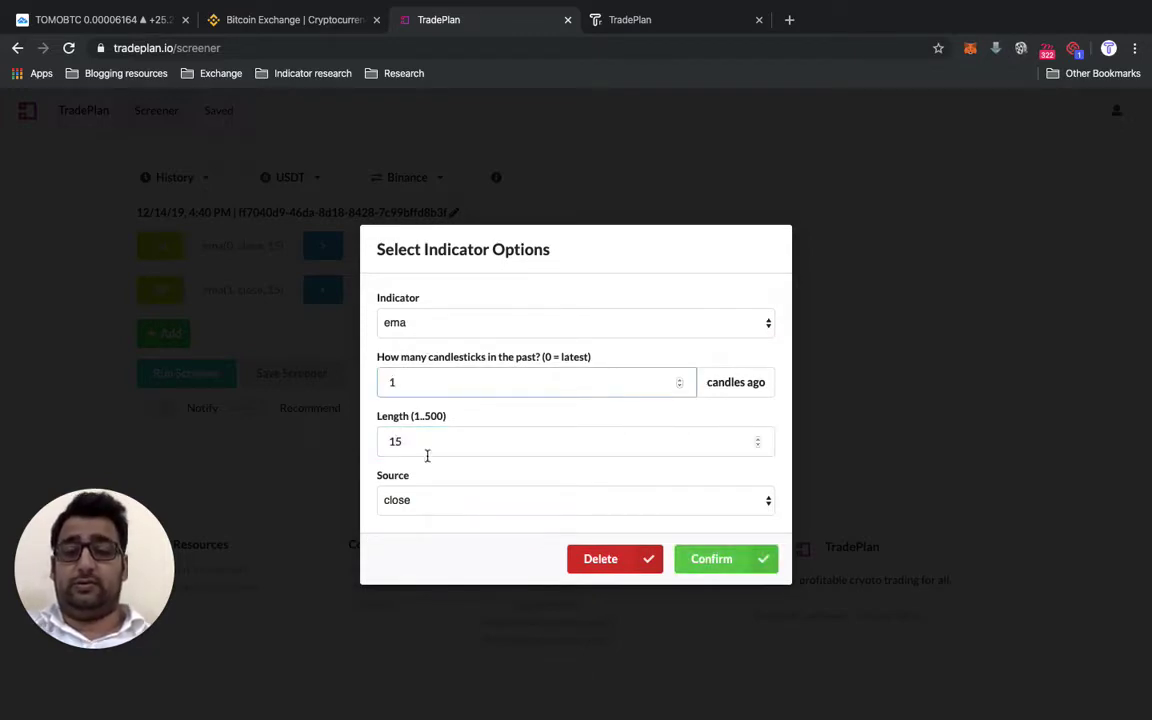
pyautogui.click(416, 507)
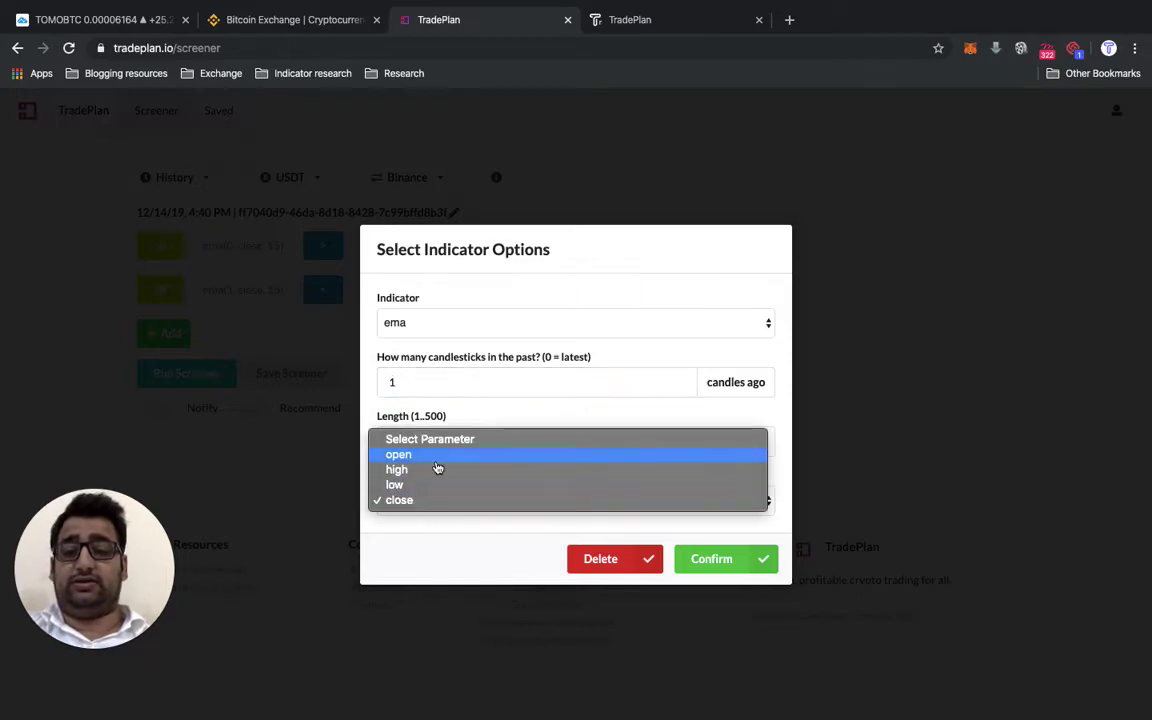
pyautogui.press('Escape')
pyautogui.click(710, 559)
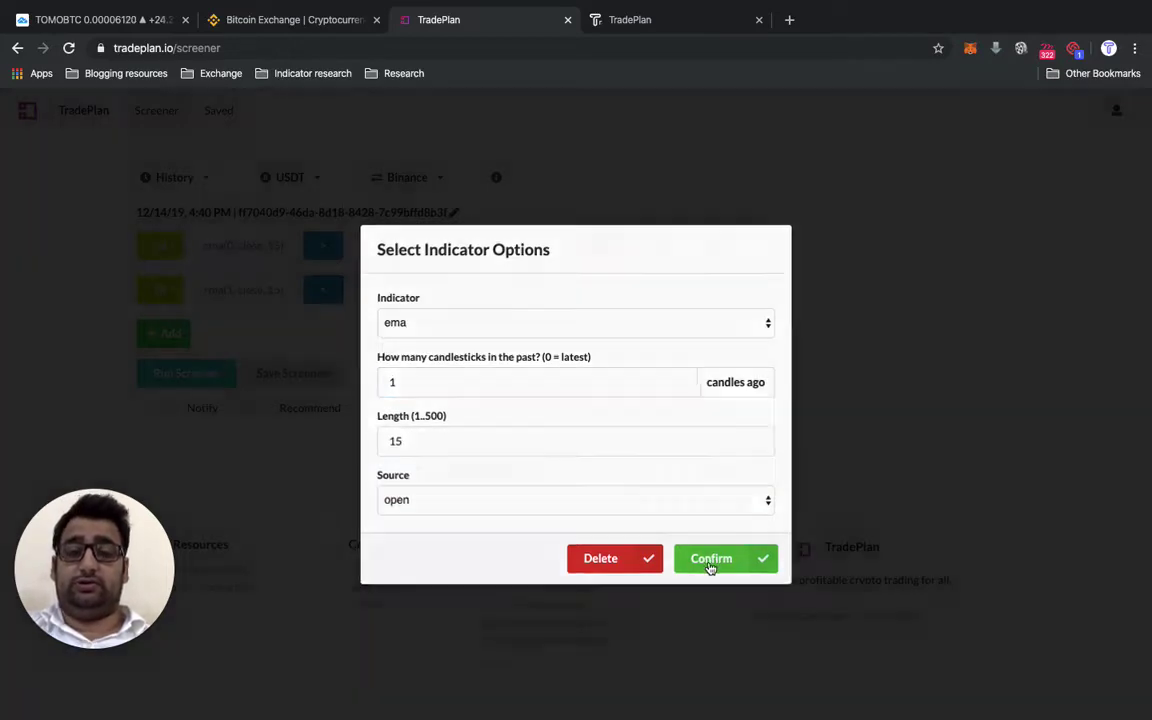
pyautogui.click(323, 289)
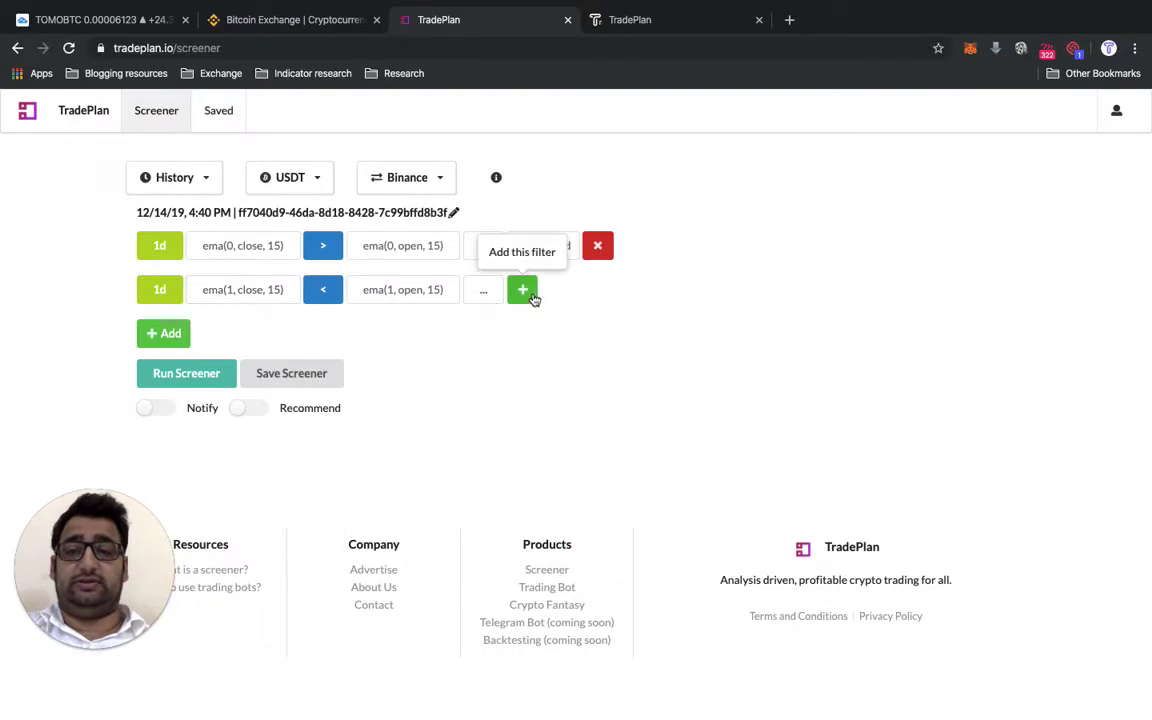
pyautogui.click(524, 291)
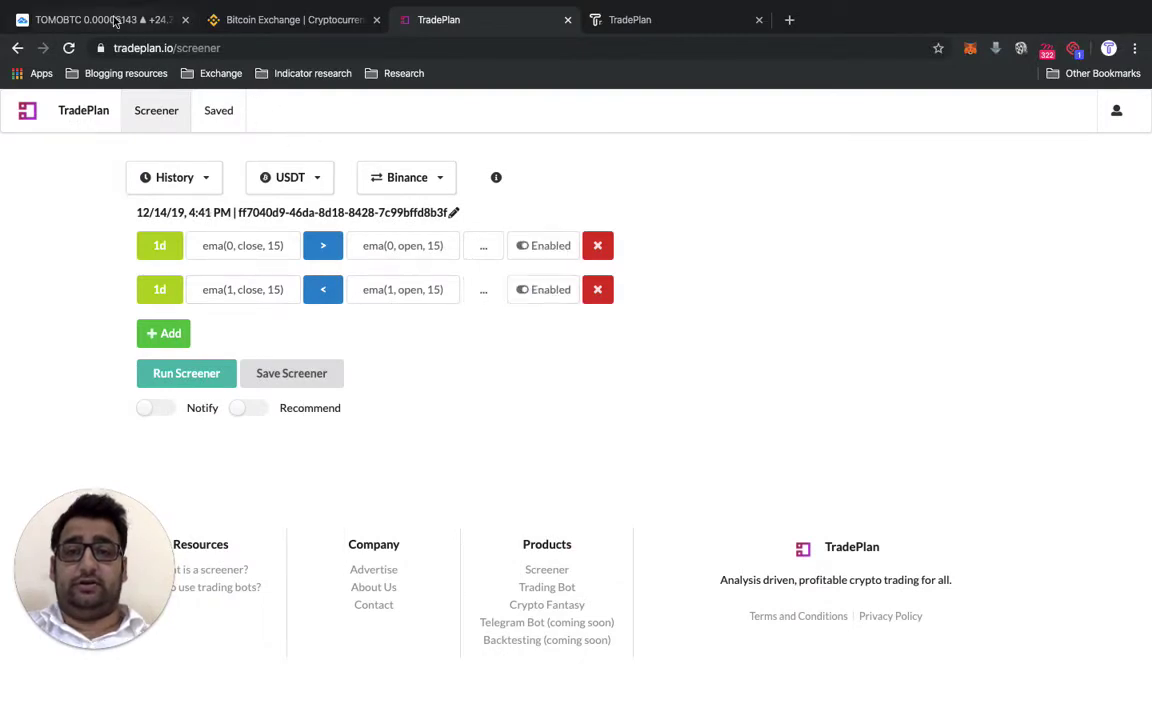
# Examine the EMA crossover and the MACD around 7 Dec on the TOMOBTC chart, and return to the TradePlan screener.
pyautogui.click(113, 20)
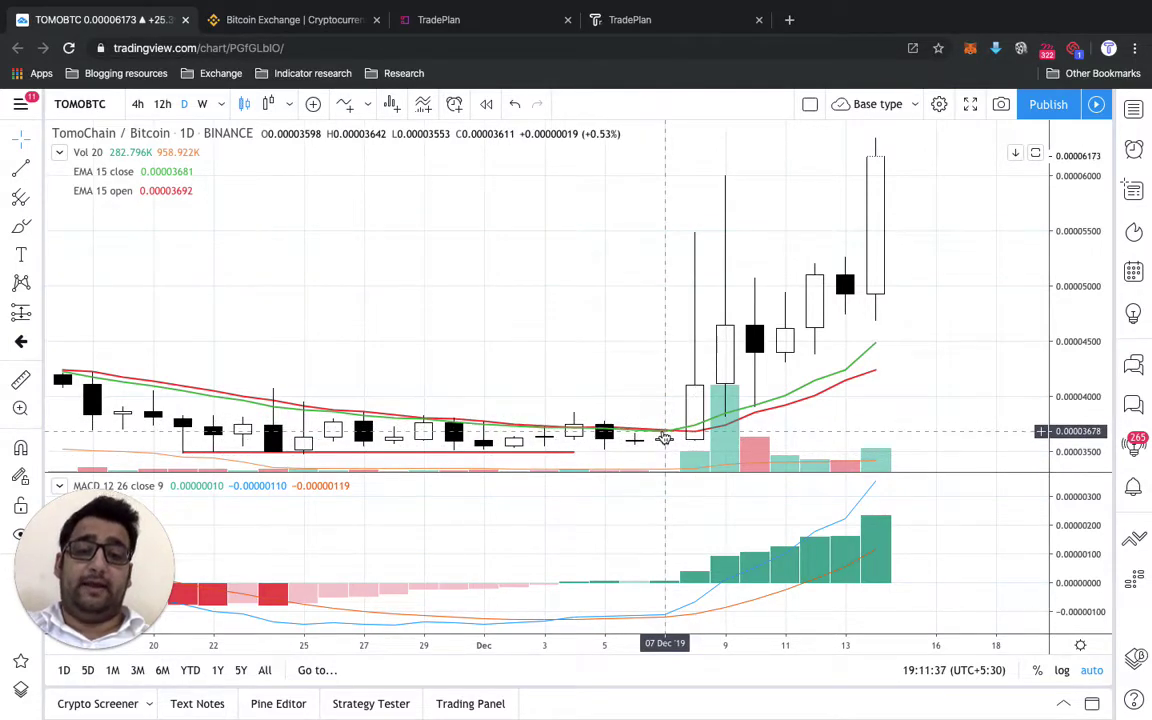
pyautogui.moveTo(651, 620)
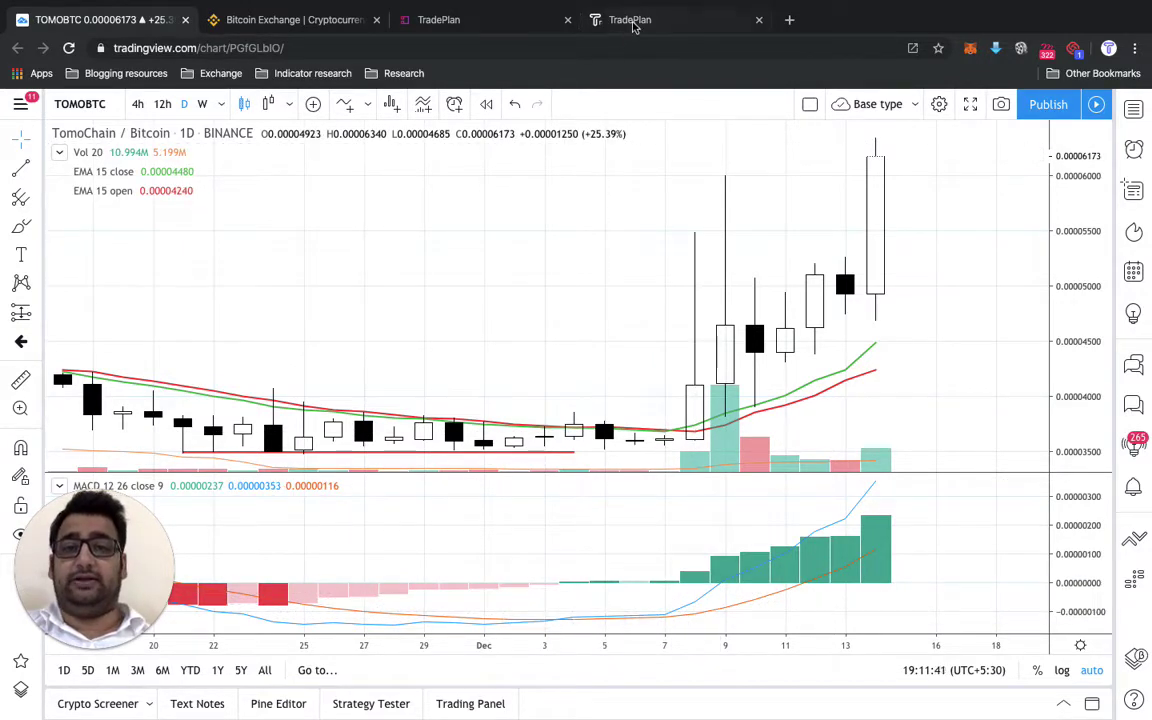
pyautogui.click(490, 35)
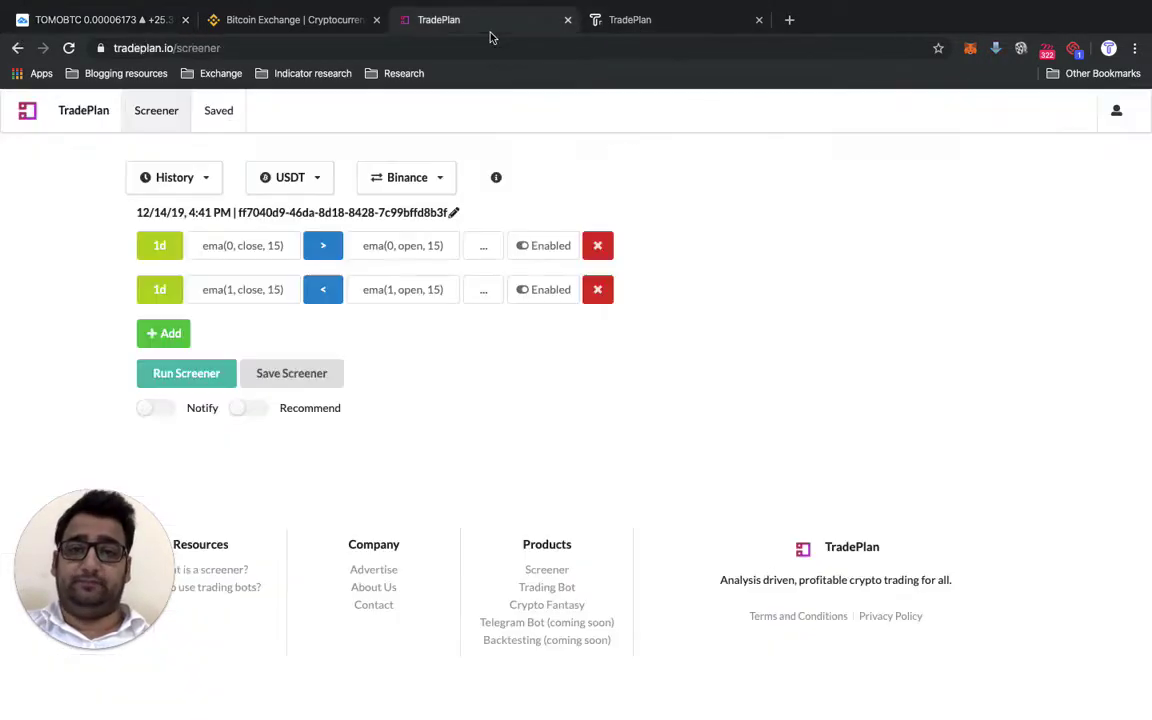
# Add a third screener criterion with a 1d interval and macd-line as its first indicator, keeping lengths 12, 26 and 9.
pyautogui.click(163, 335)
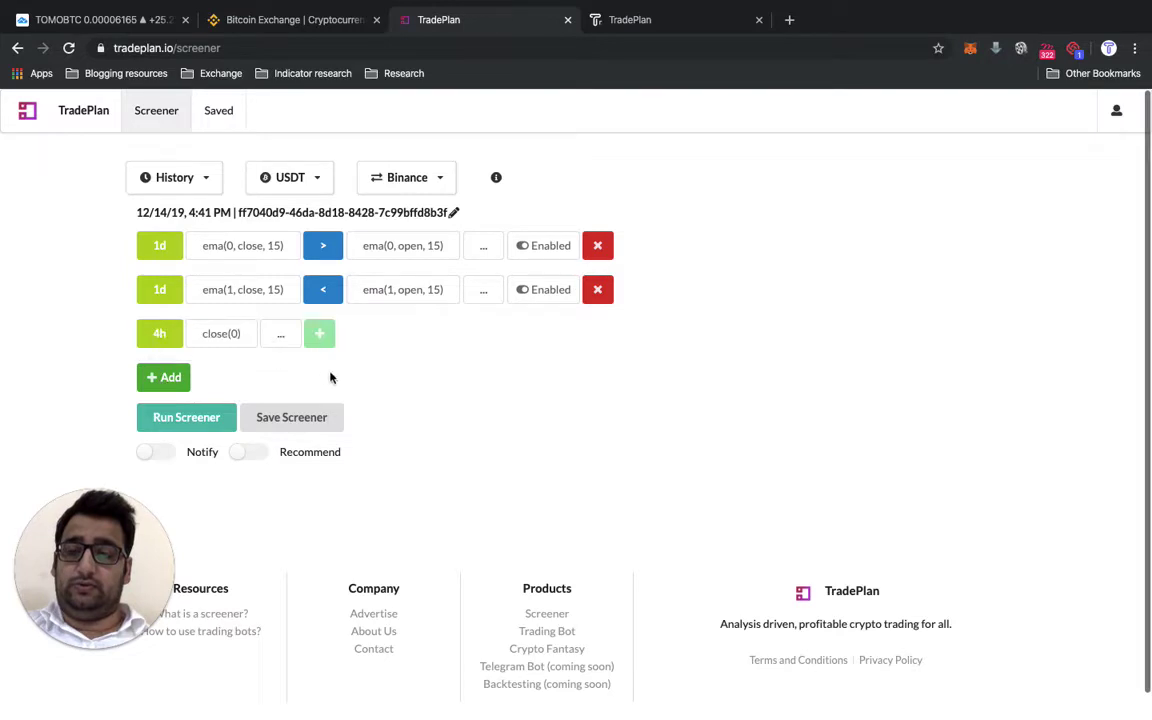
pyautogui.click(159, 333)
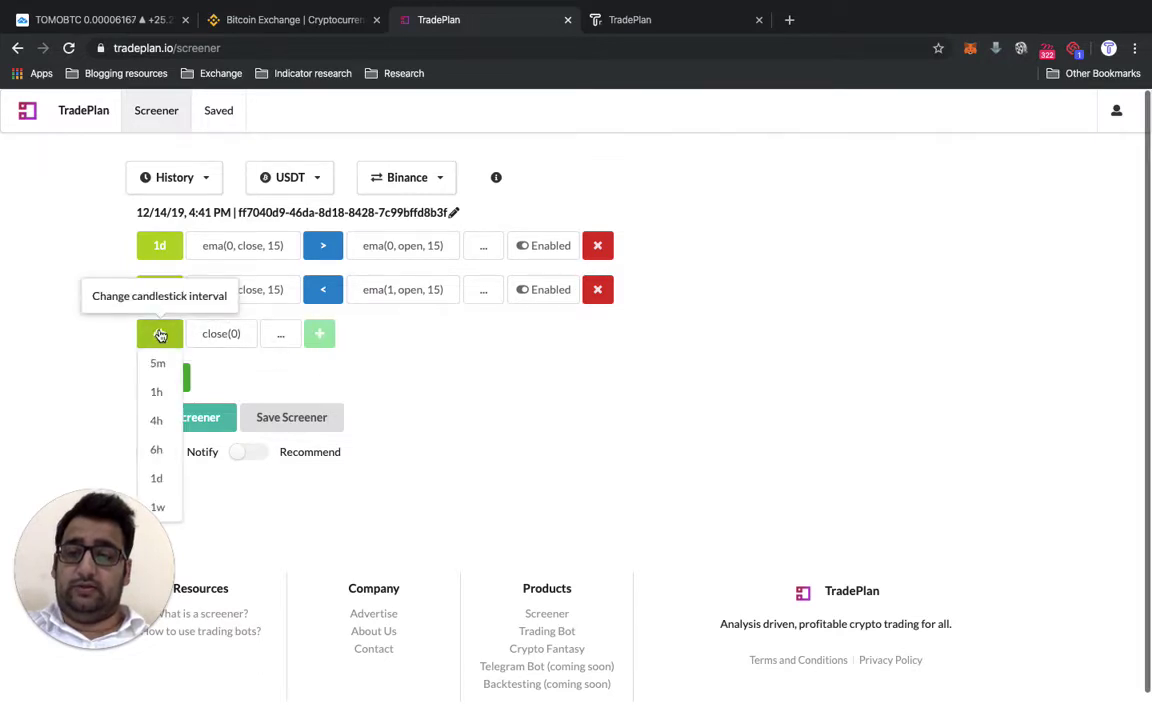
pyautogui.click(158, 479)
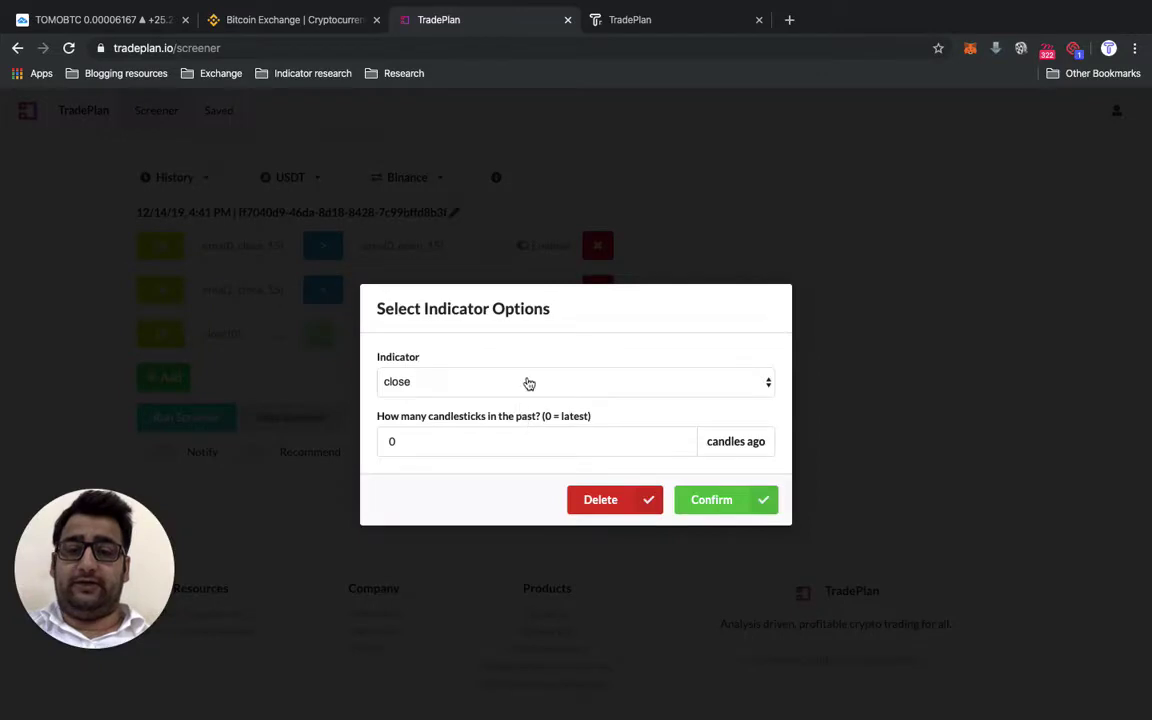
pyautogui.click(529, 383)
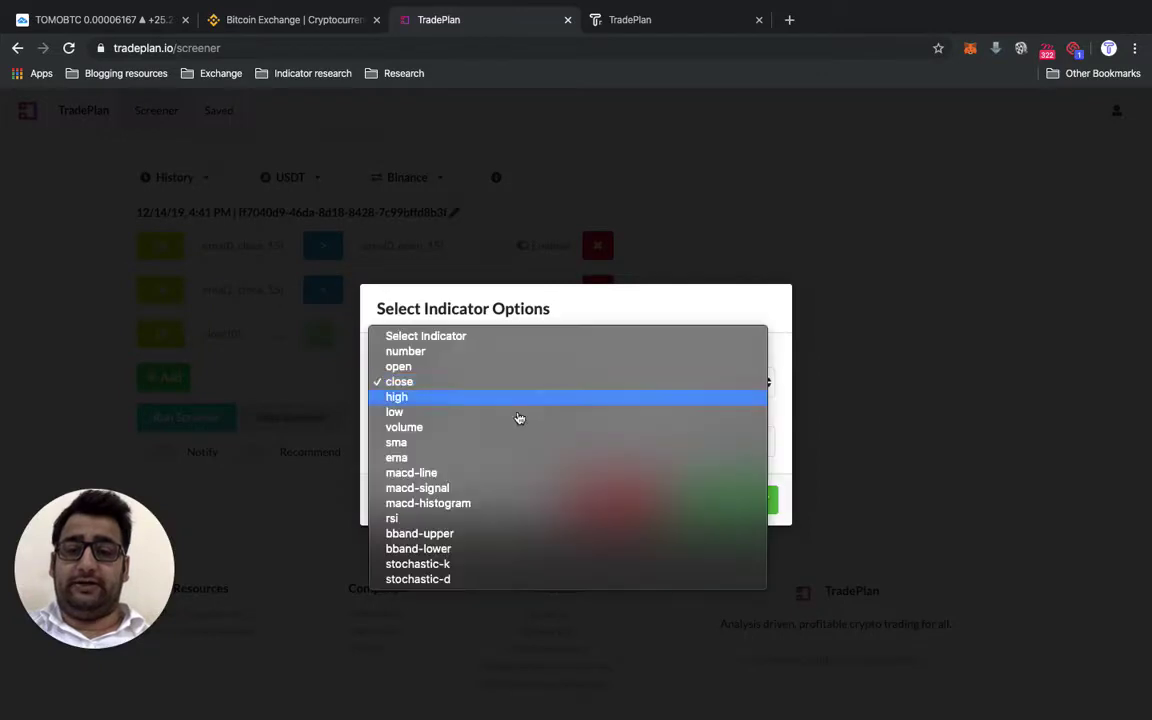
pyautogui.click(504, 473)
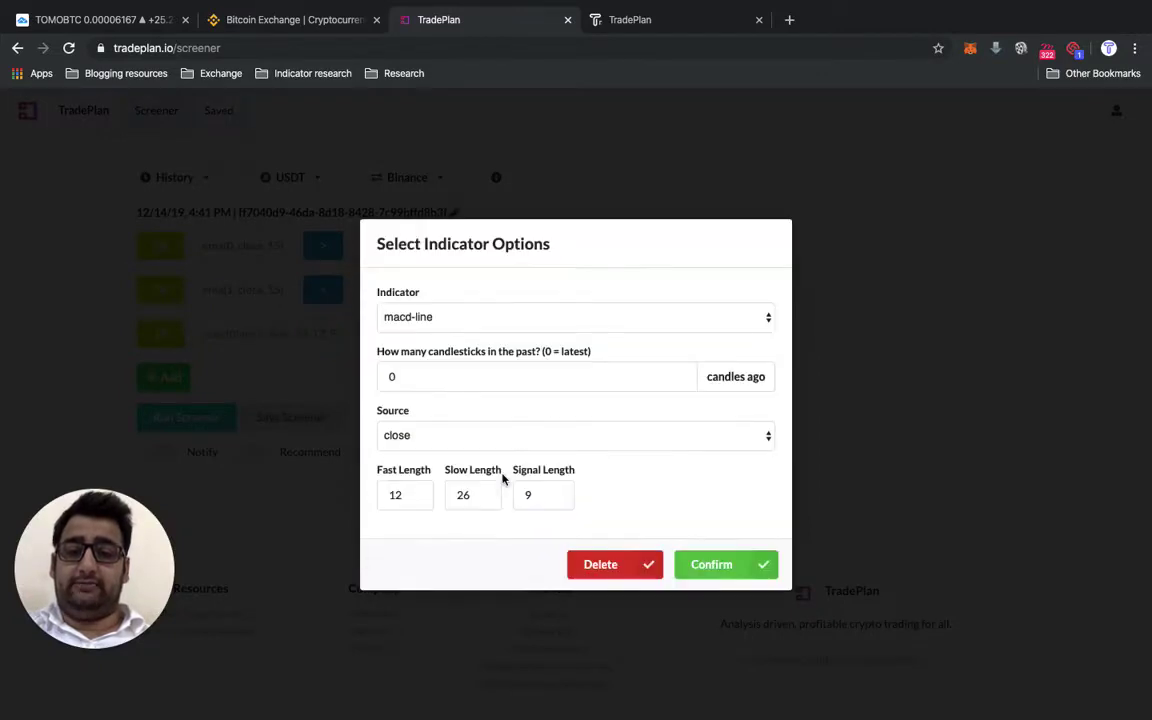
pyautogui.click(698, 568)
# Complete the third criterion with the > operator and macd-signal on close, and add the filter to the screener.
pyautogui.click(374, 338)
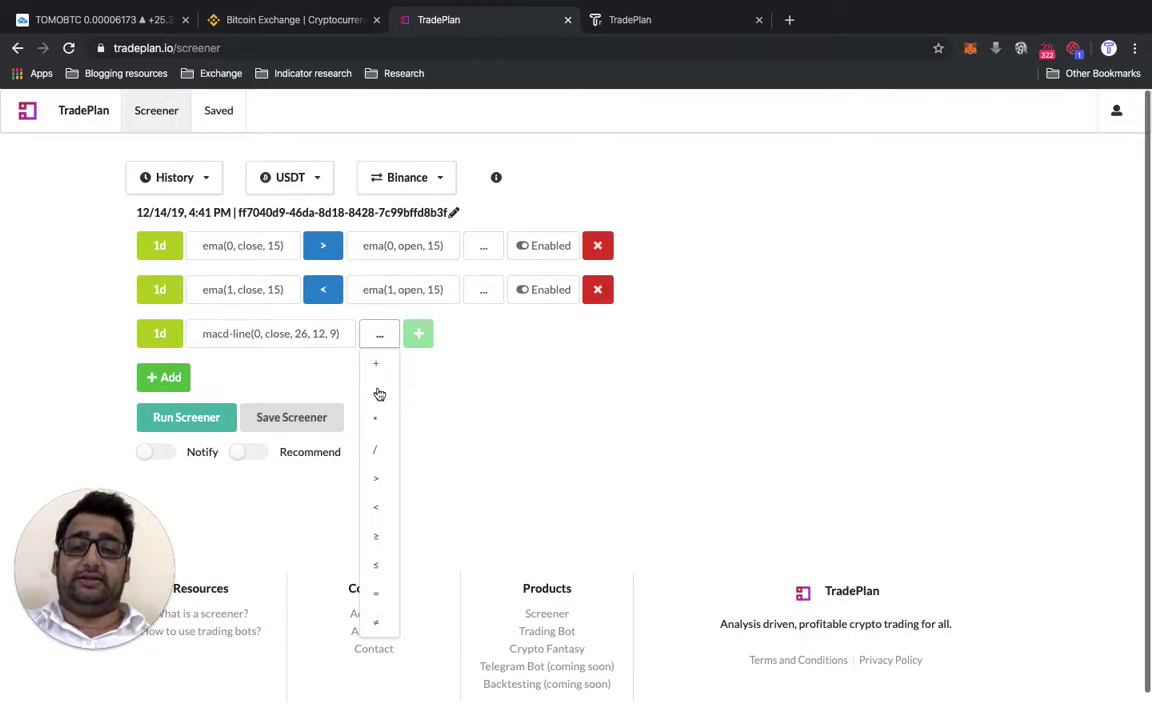
pyautogui.click(380, 480)
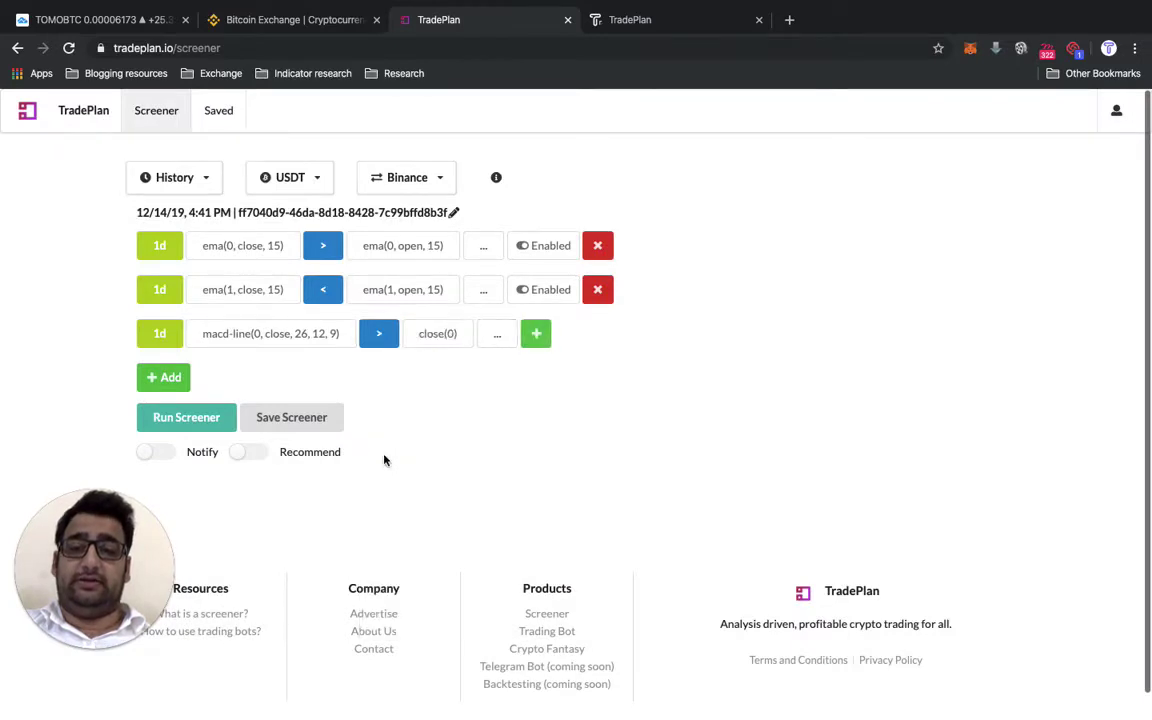
pyautogui.click(424, 334)
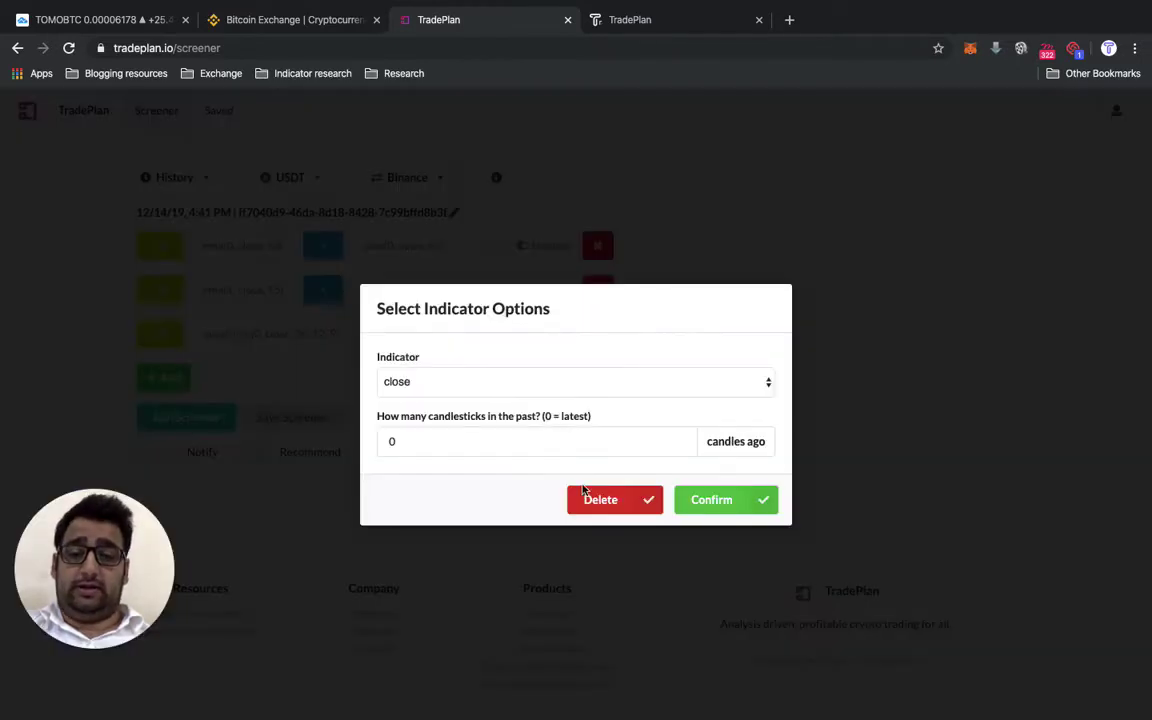
pyautogui.click(508, 384)
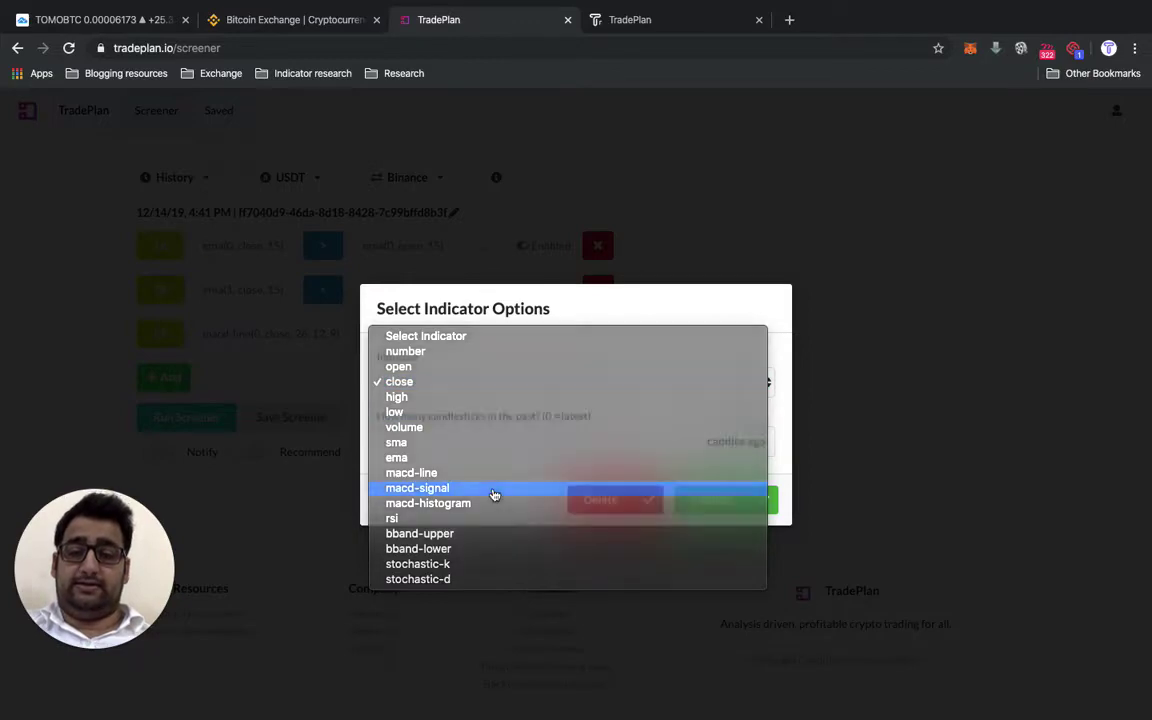
pyautogui.press('Escape')
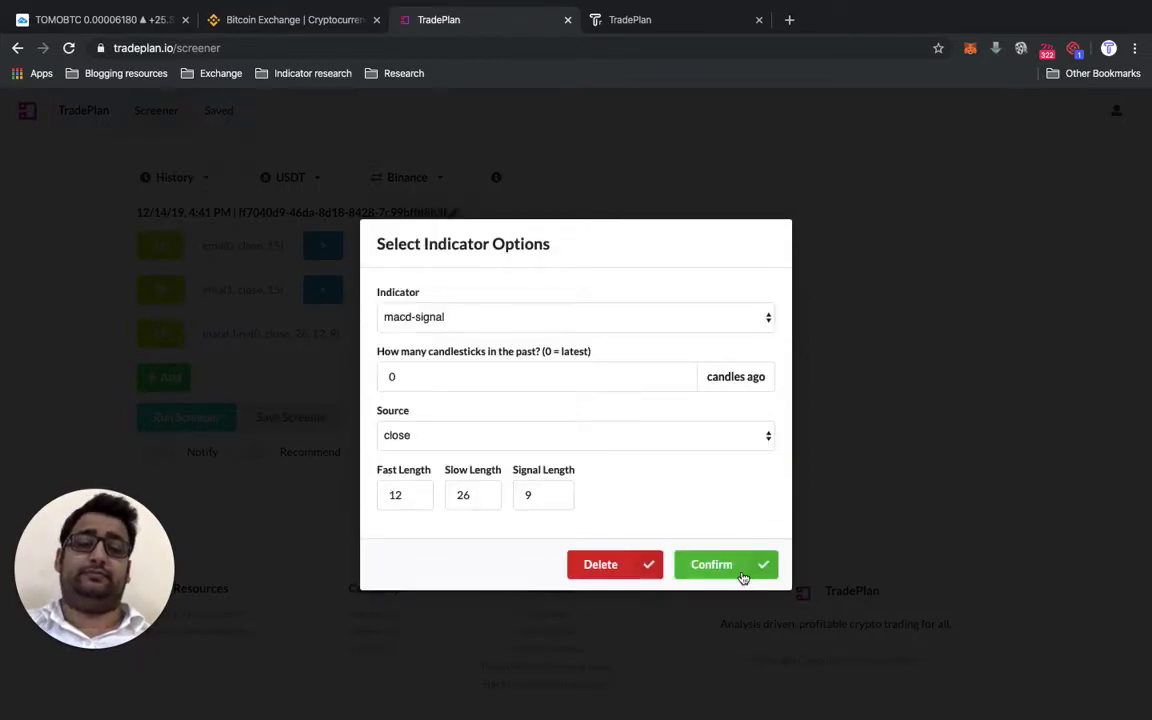
pyautogui.click(744, 573)
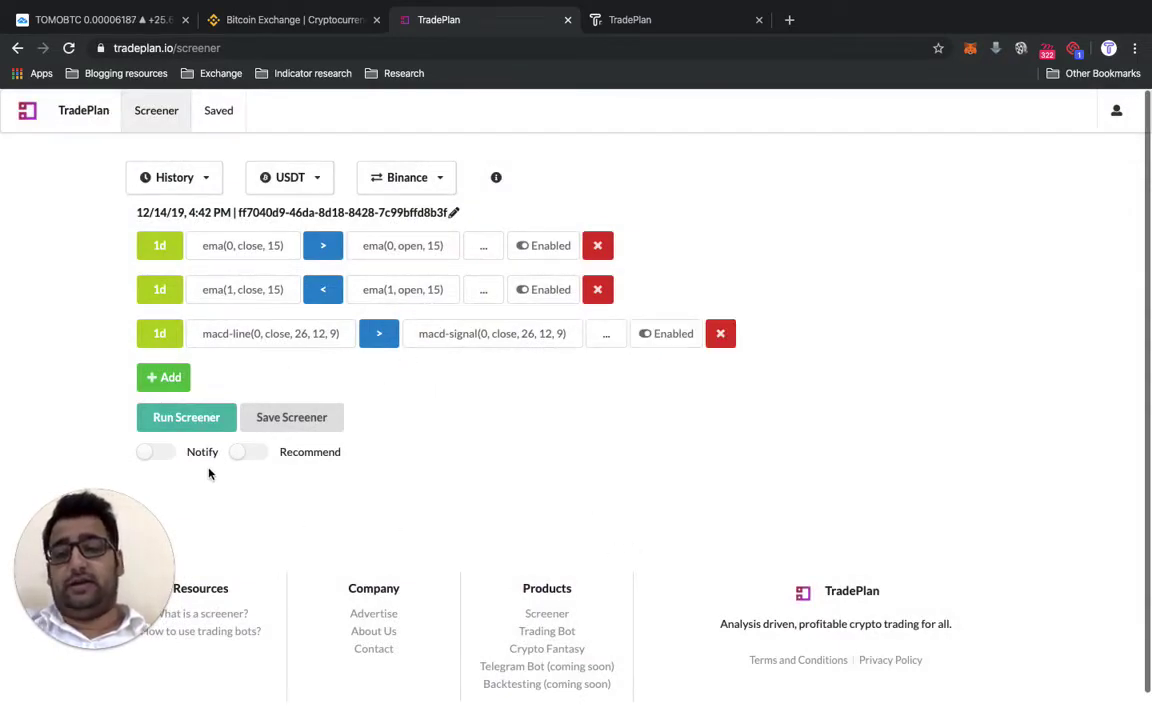
# Set the screener's quote currency to BTC, run it and review the matching coins.
pyautogui.click(284, 186)
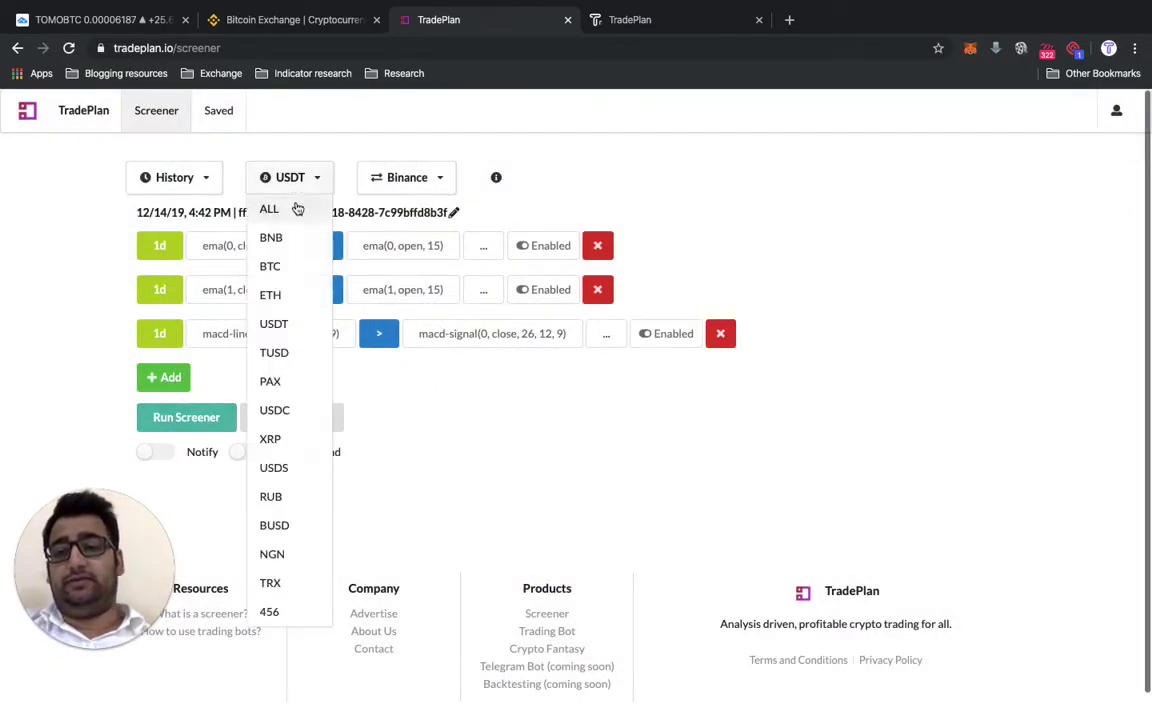
pyautogui.click(271, 268)
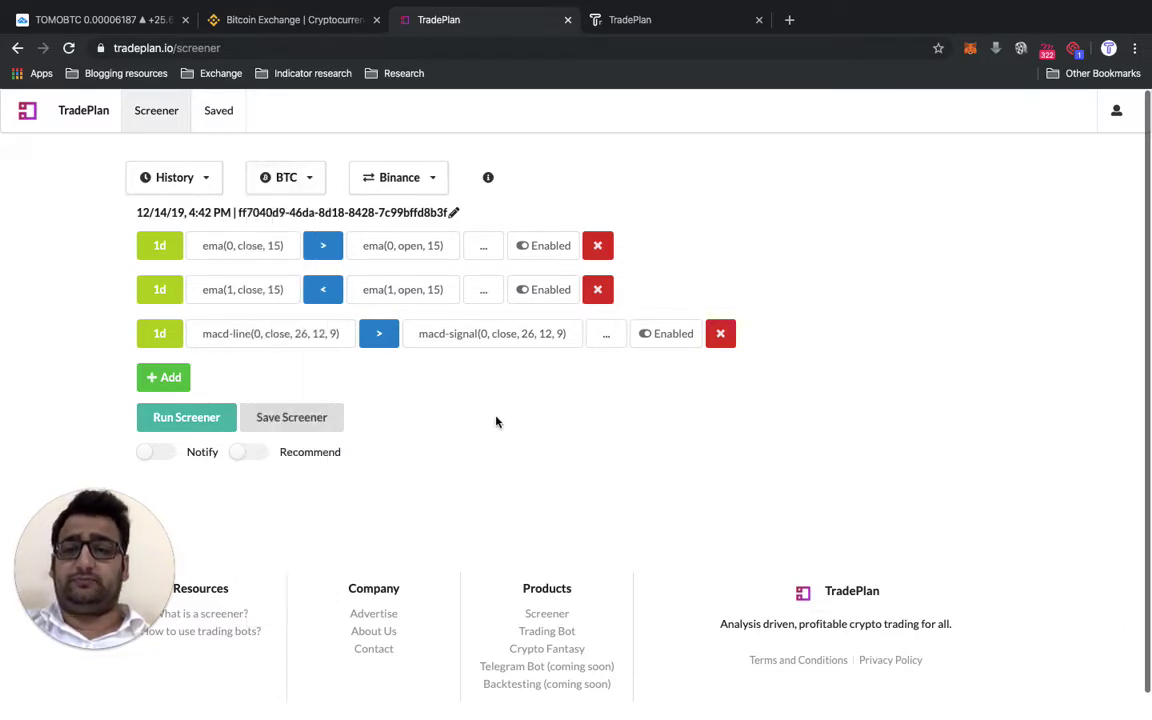
pyautogui.click(214, 420)
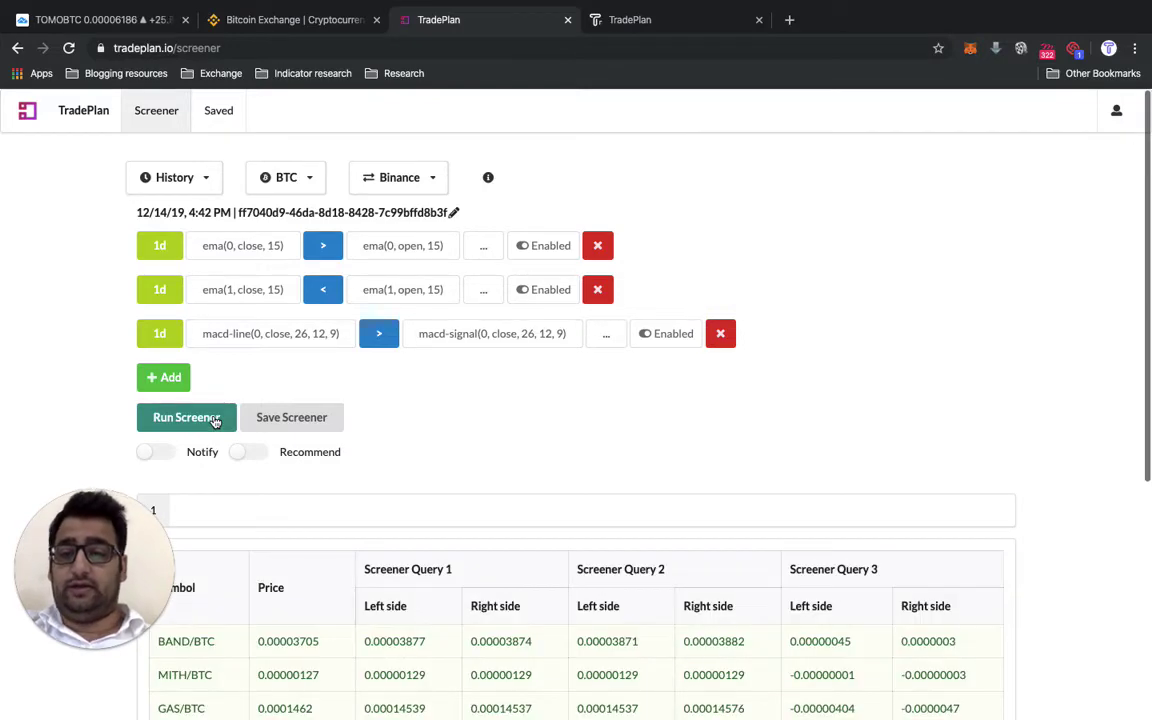
pyautogui.scroll(-5, 214, 420)
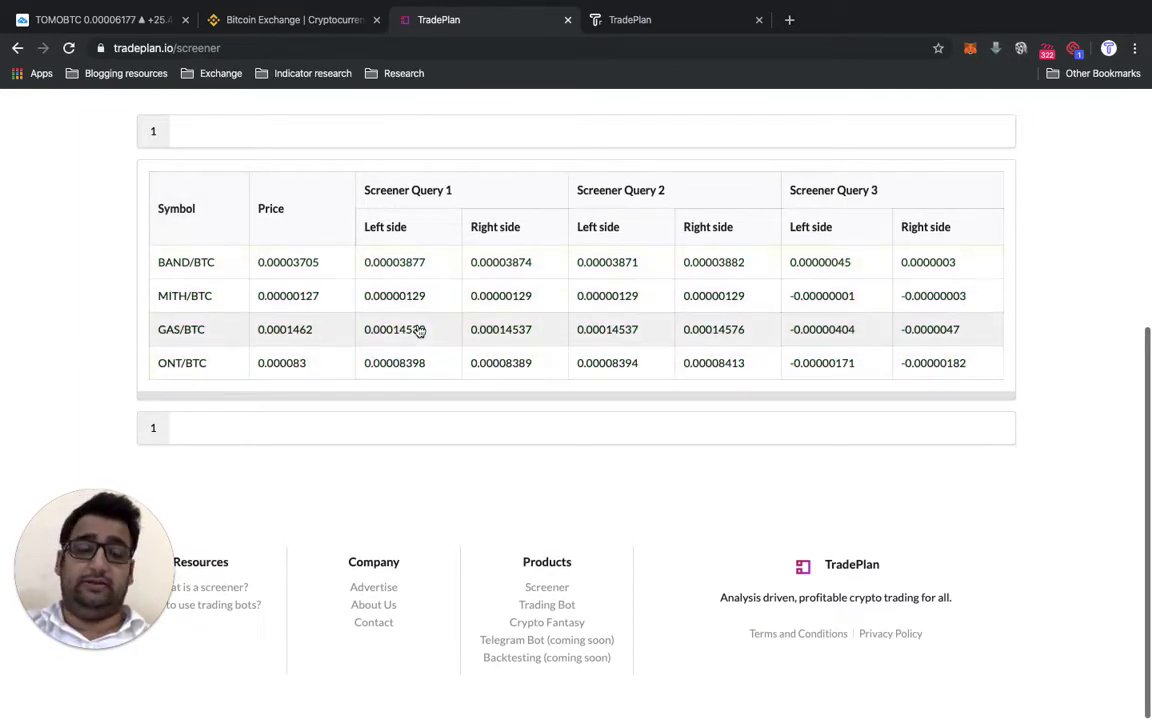
# Review the screener criteria and matching coins, switch to the TradingView chart and load the Binance ONTBTC pair.
pyautogui.scroll(4, 419, 329)
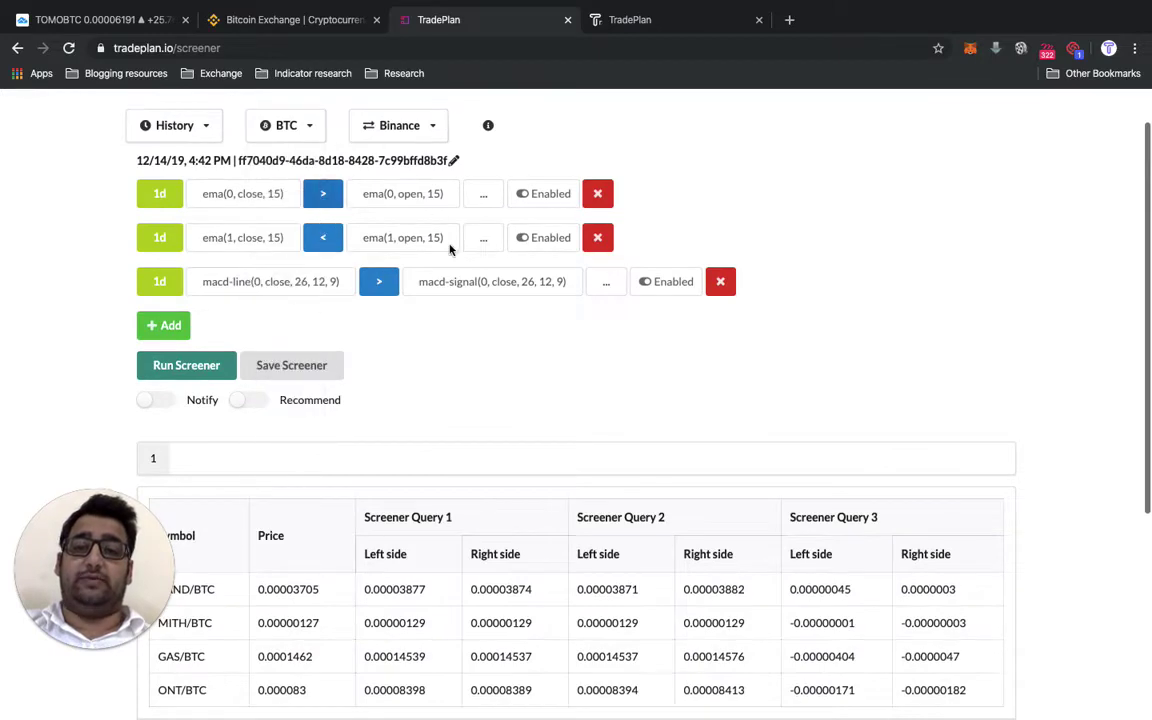
pyautogui.scroll(-3, 448, 558)
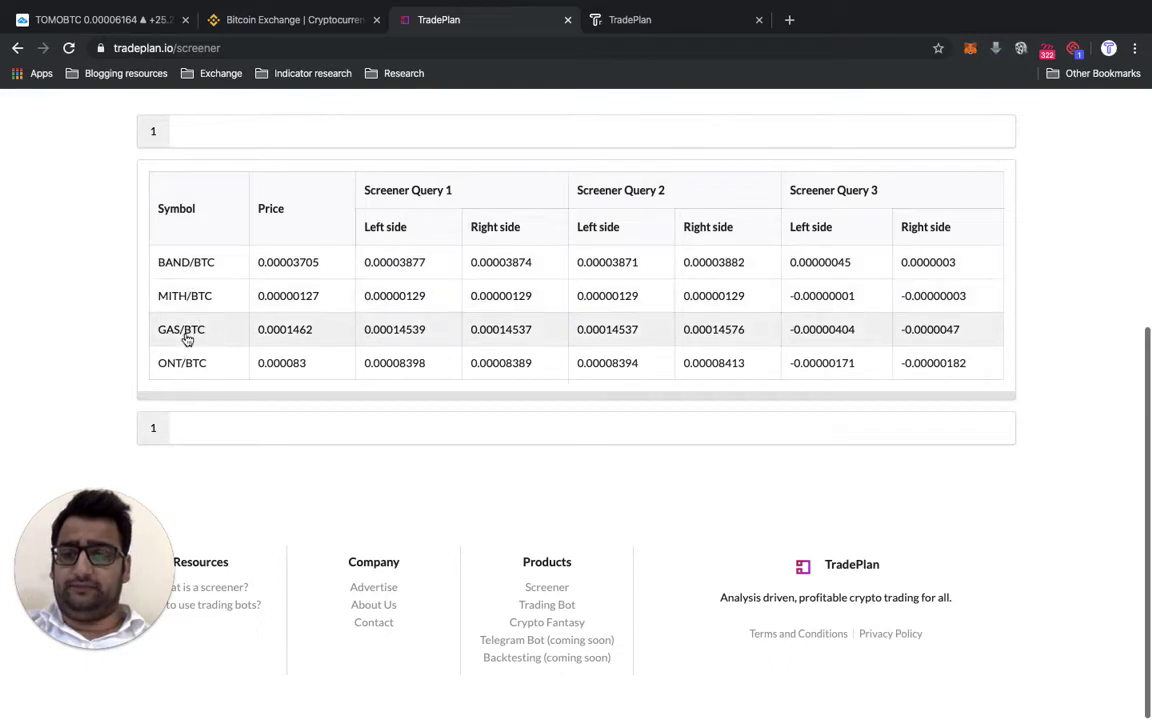
pyautogui.click(113, 22)
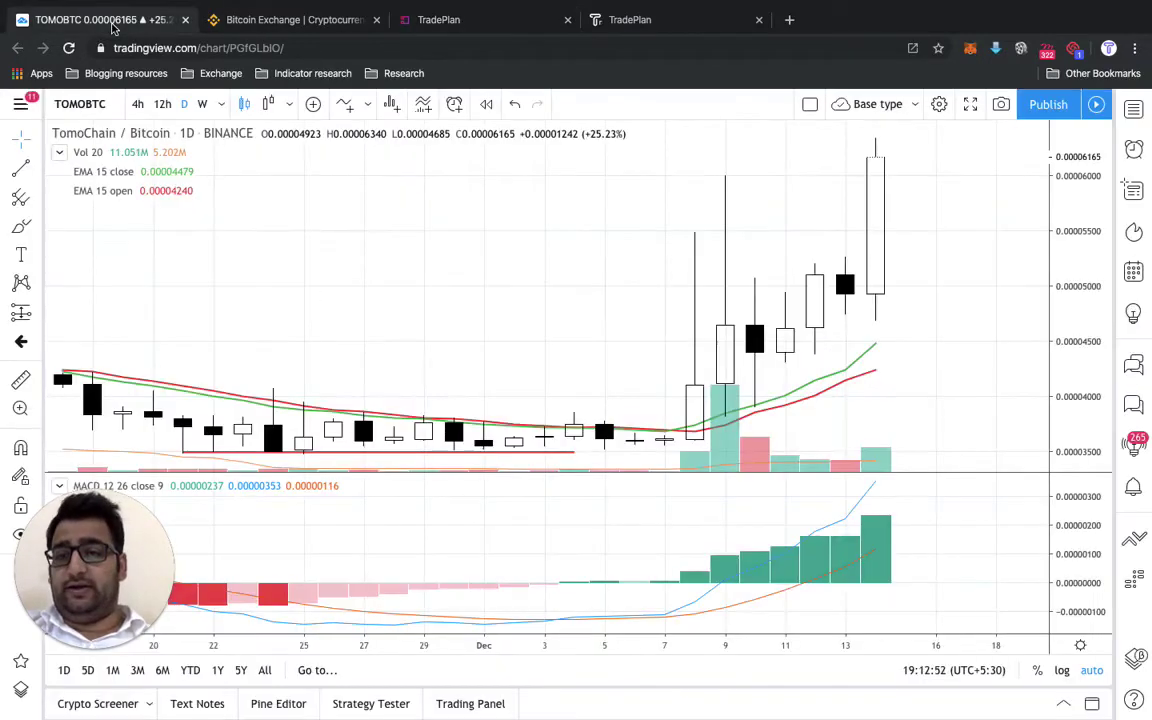
pyautogui.click(81, 103)
pyautogui.write('ONTBTC')
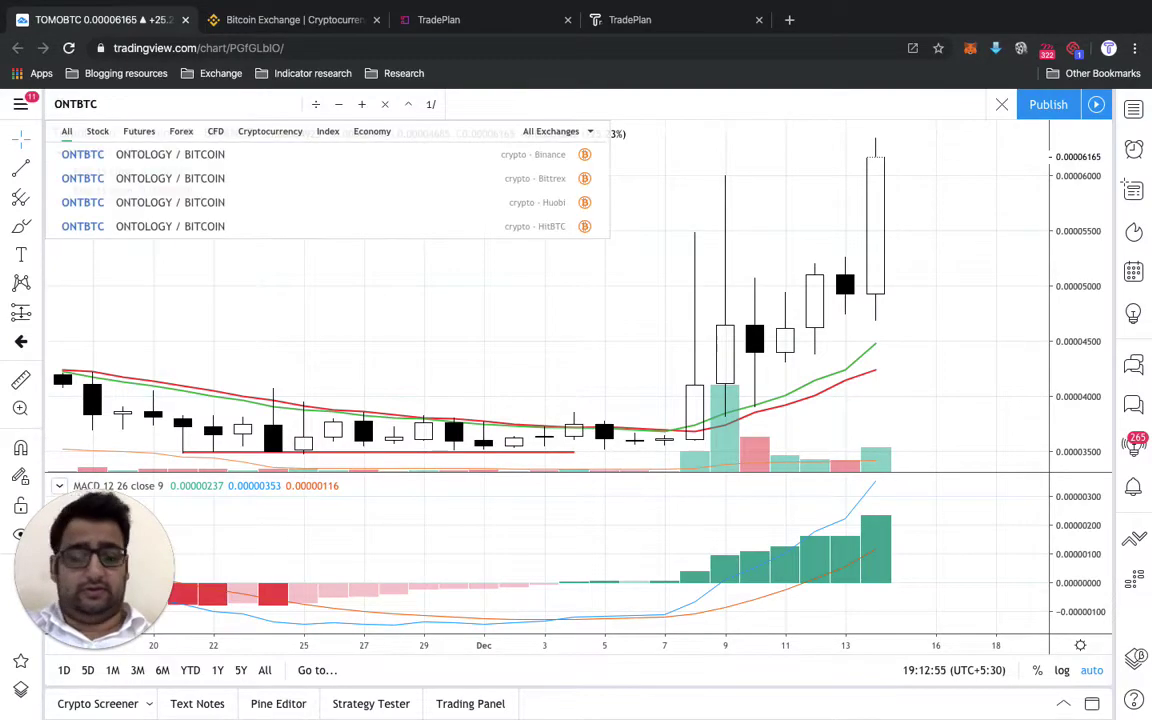
pyautogui.press('Down')
pyautogui.press('Return')
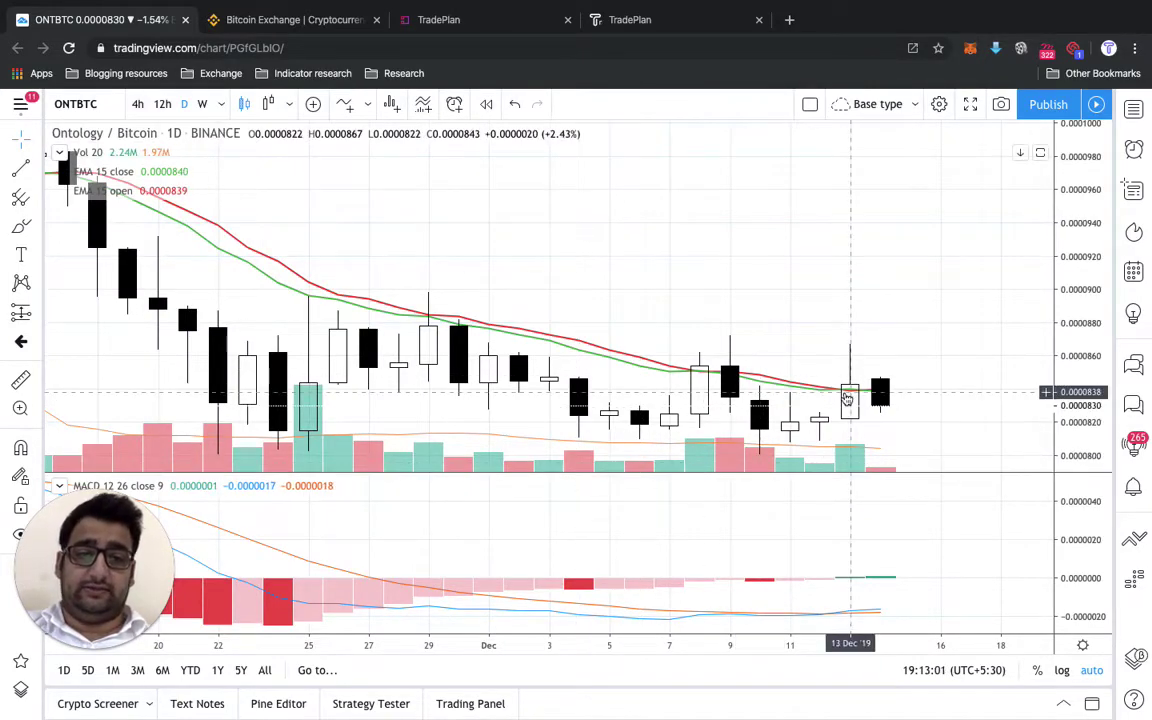
# Close the advertisement and examine the EMA crossovers and MACD around 8 and 13 Dec on the daily ONTBTC chart.
pyautogui.scroll(2, 846, 399)
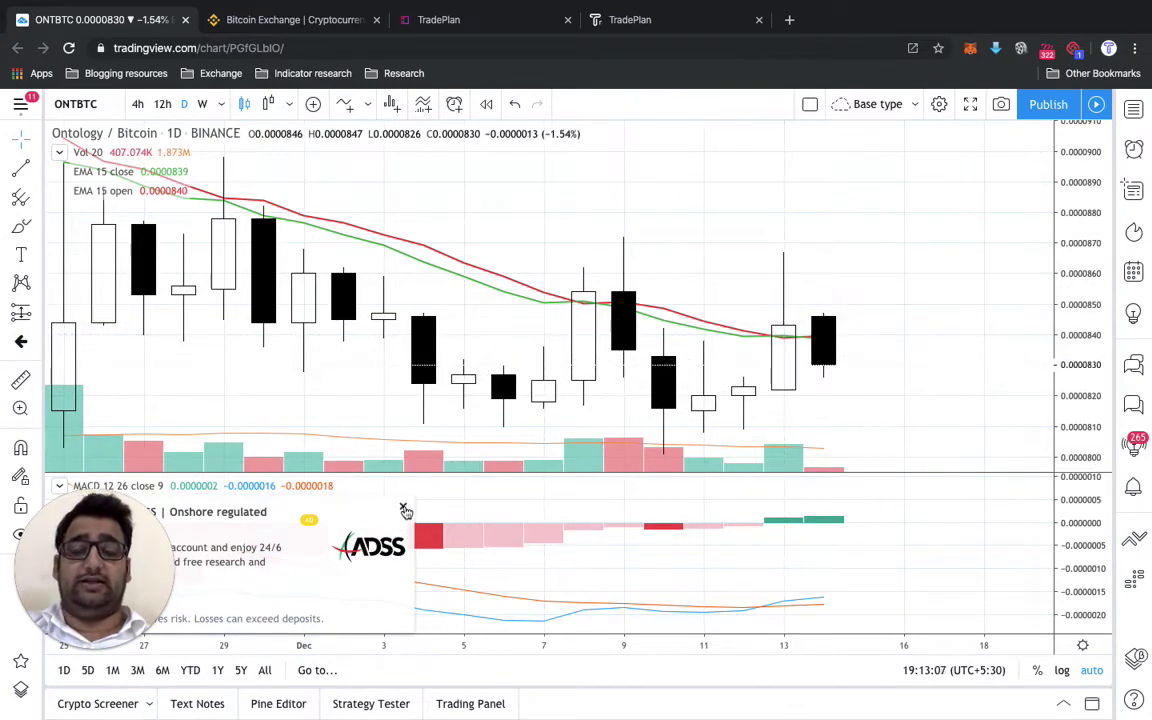
pyautogui.click(404, 511)
pyautogui.click(865, 236)
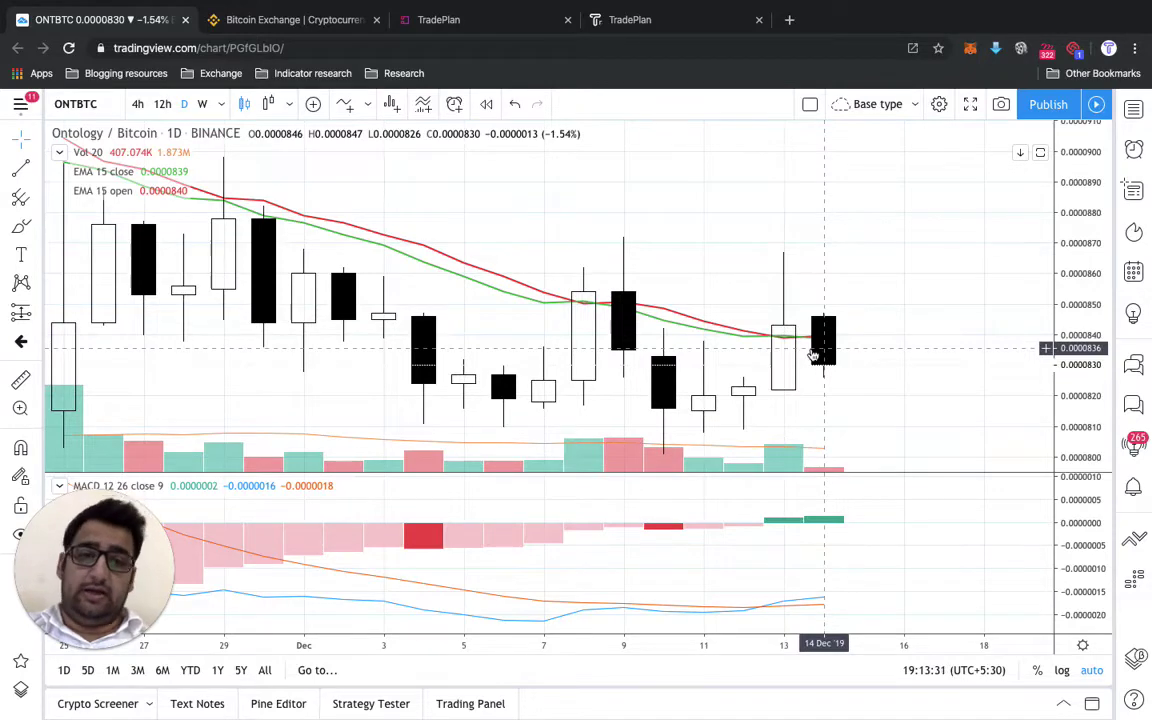
pyautogui.hscroll(2, 814, 356)
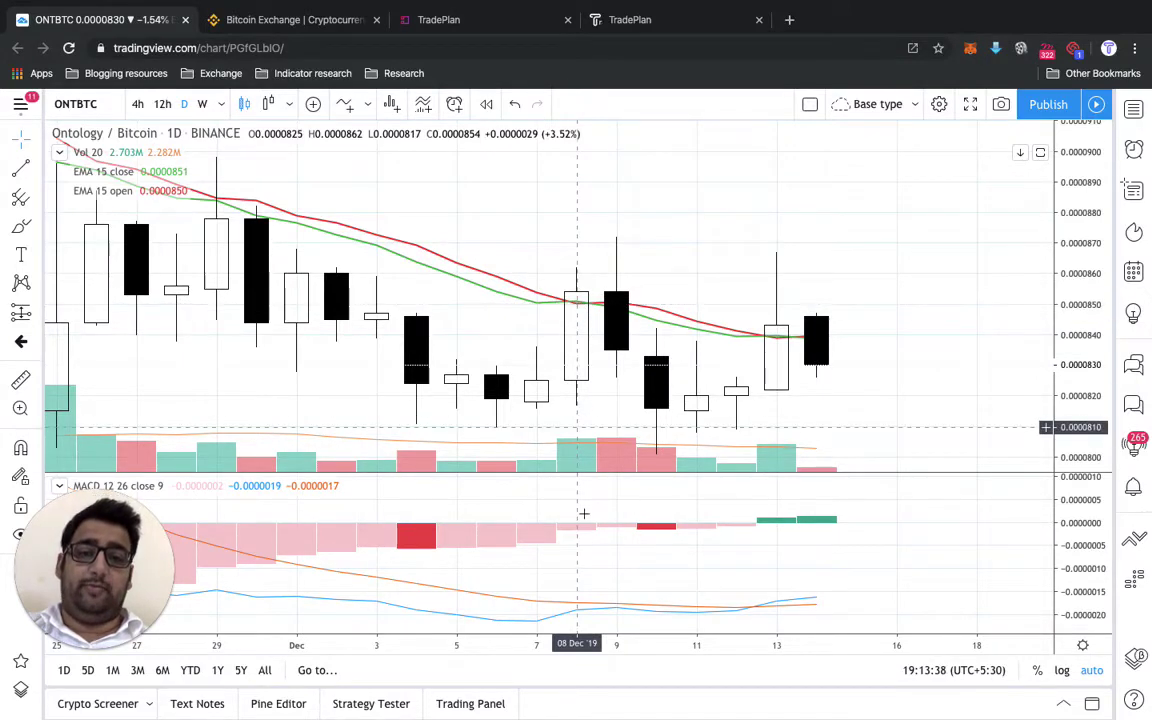
pyautogui.moveTo(577, 612)
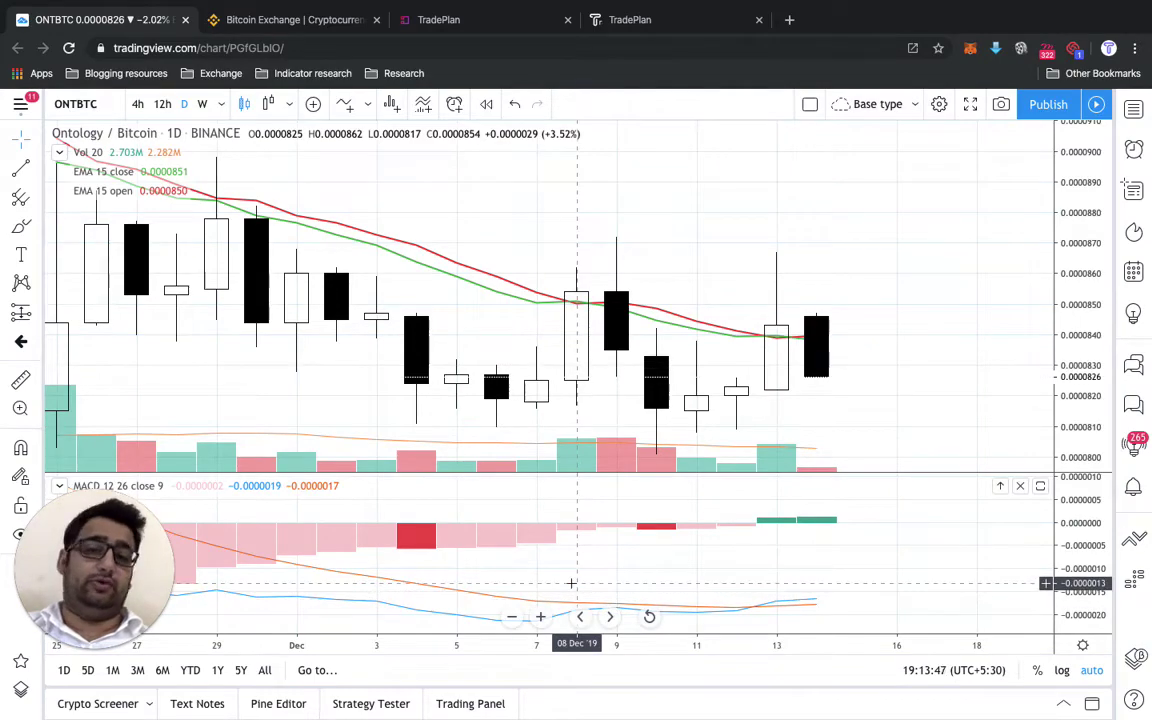
# Examine the late-October EMA crossover and MACD on the daily ONTBTC chart.
pyautogui.scroll(-10, 571, 583)
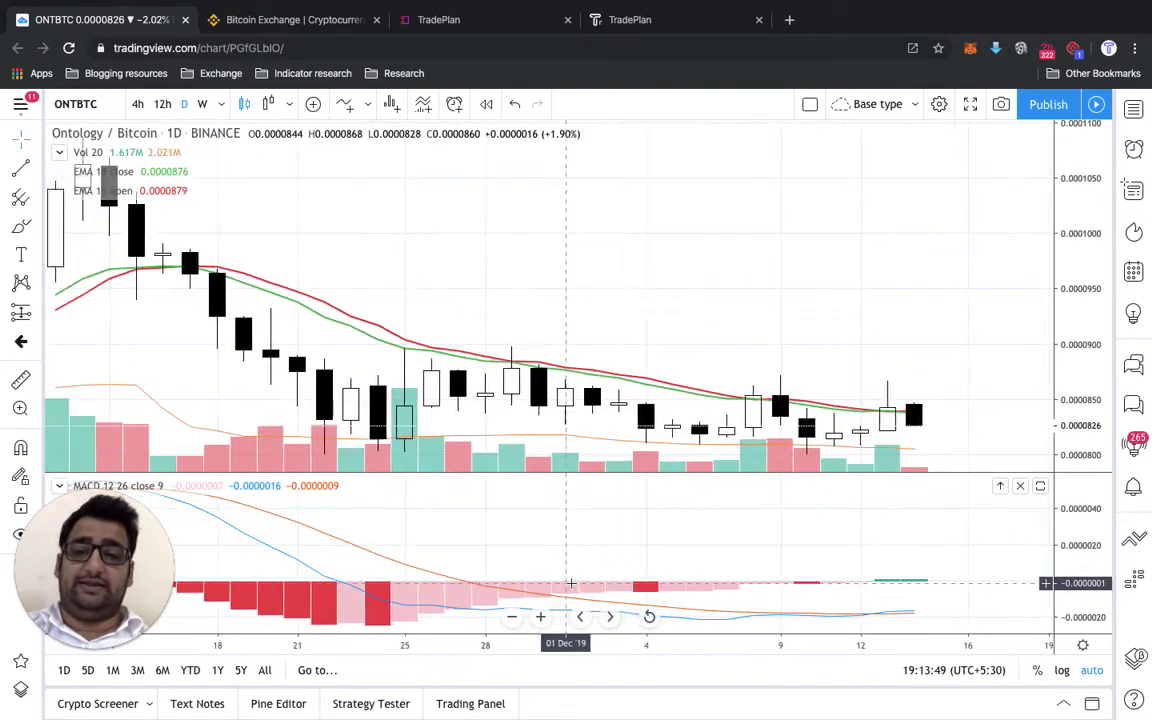
pyautogui.hscroll(-10, 571, 583)
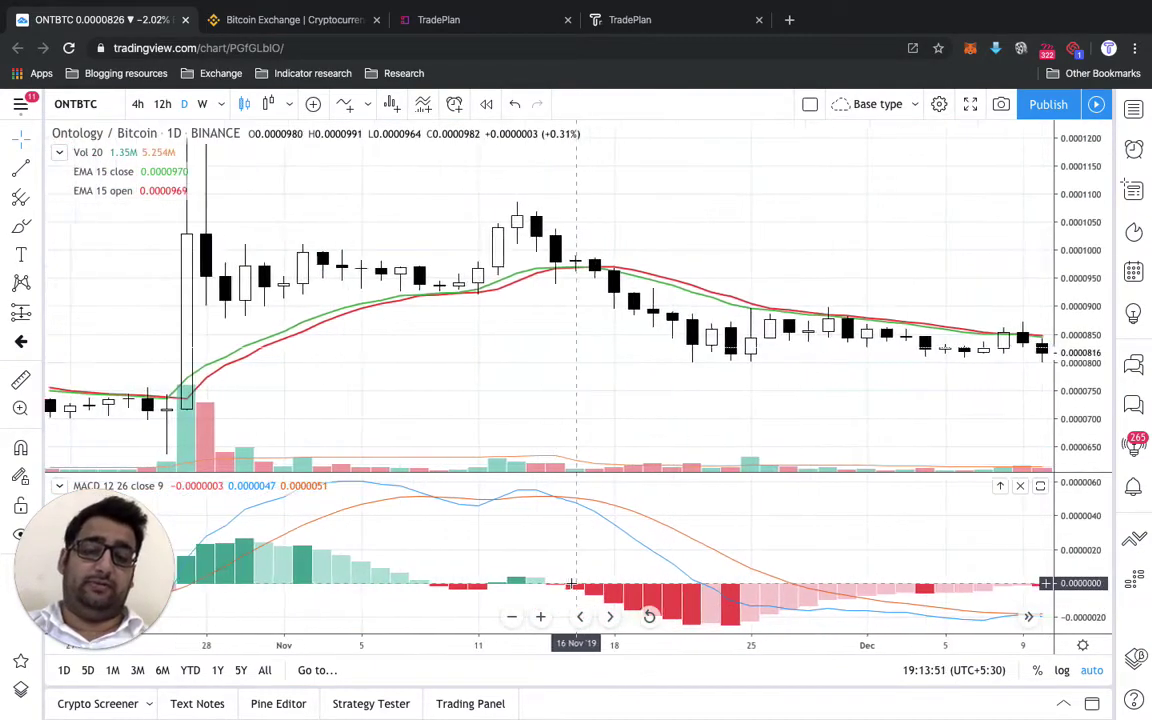
pyautogui.scroll(5, 571, 583)
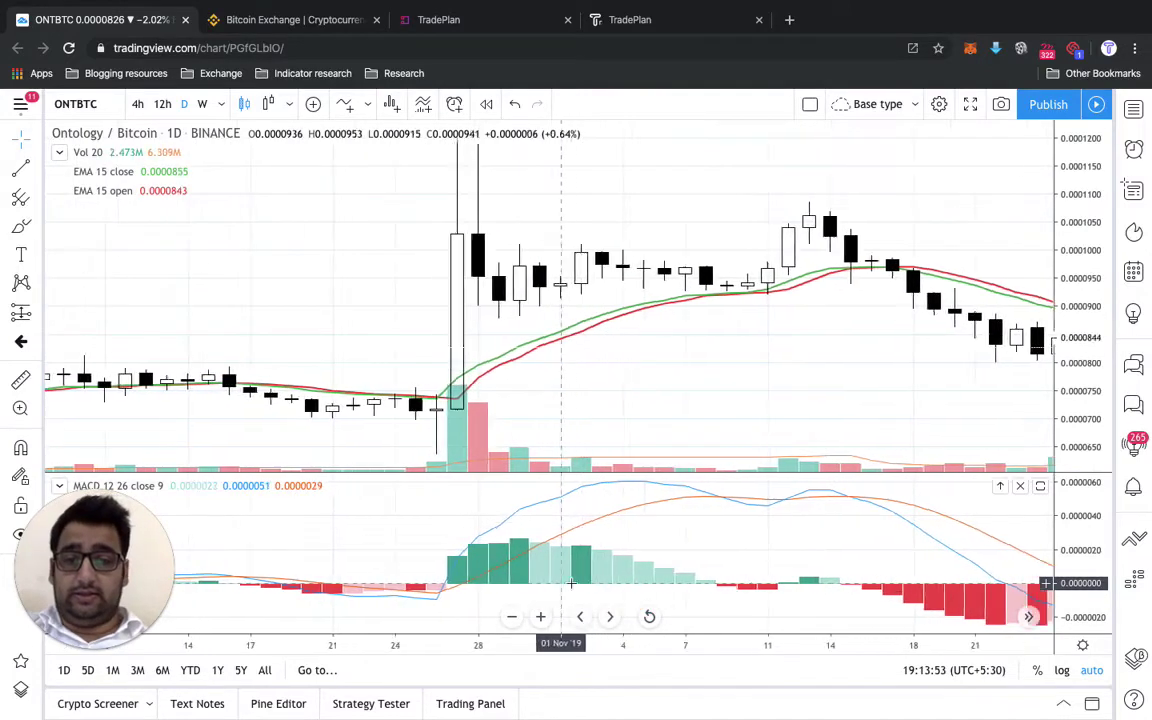
pyautogui.hscroll(-2, 571, 583)
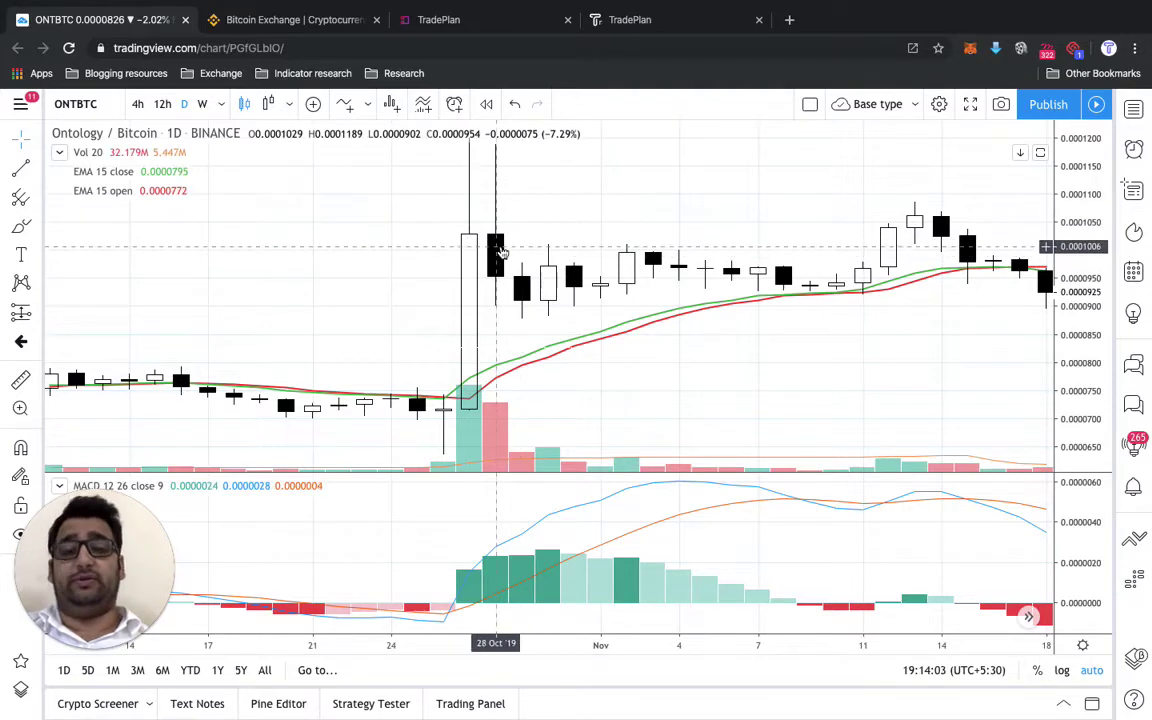
# Measure the ONTBTC price move from the 6 Oct candle to the 9 Oct high, then clear the measurement.
pyautogui.scroll(-3, 516, 260)
pyautogui.hscroll(-5, 545, 300)
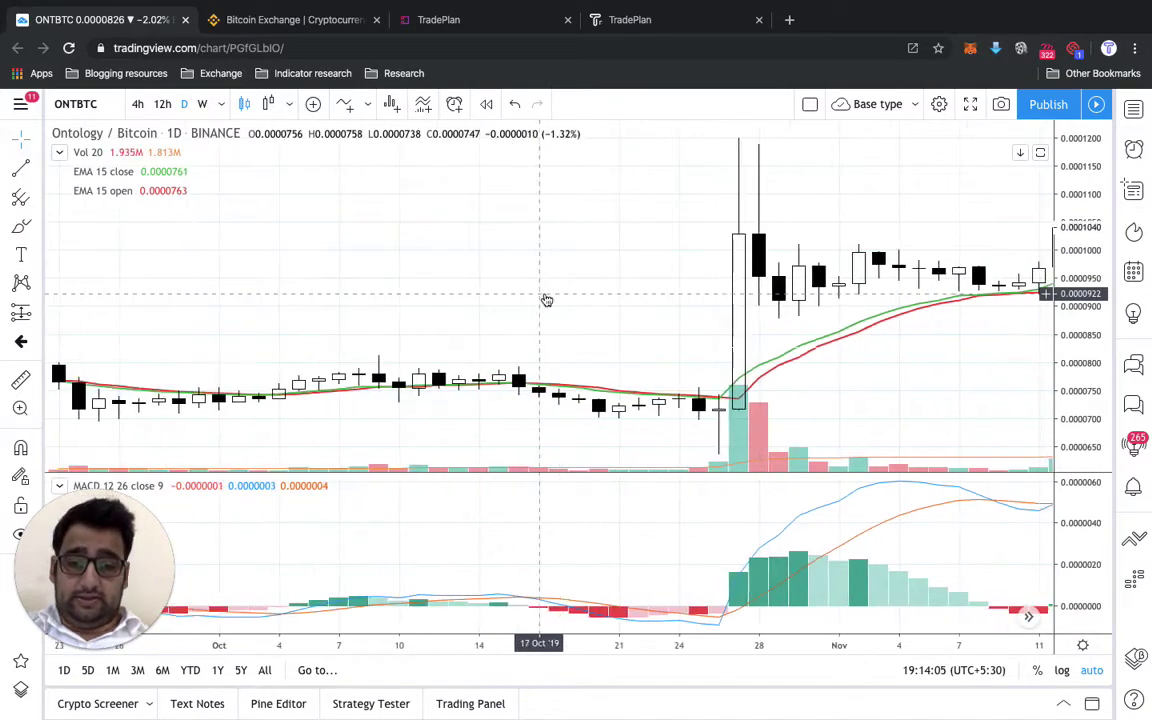
pyautogui.hscroll(-10, 546, 300)
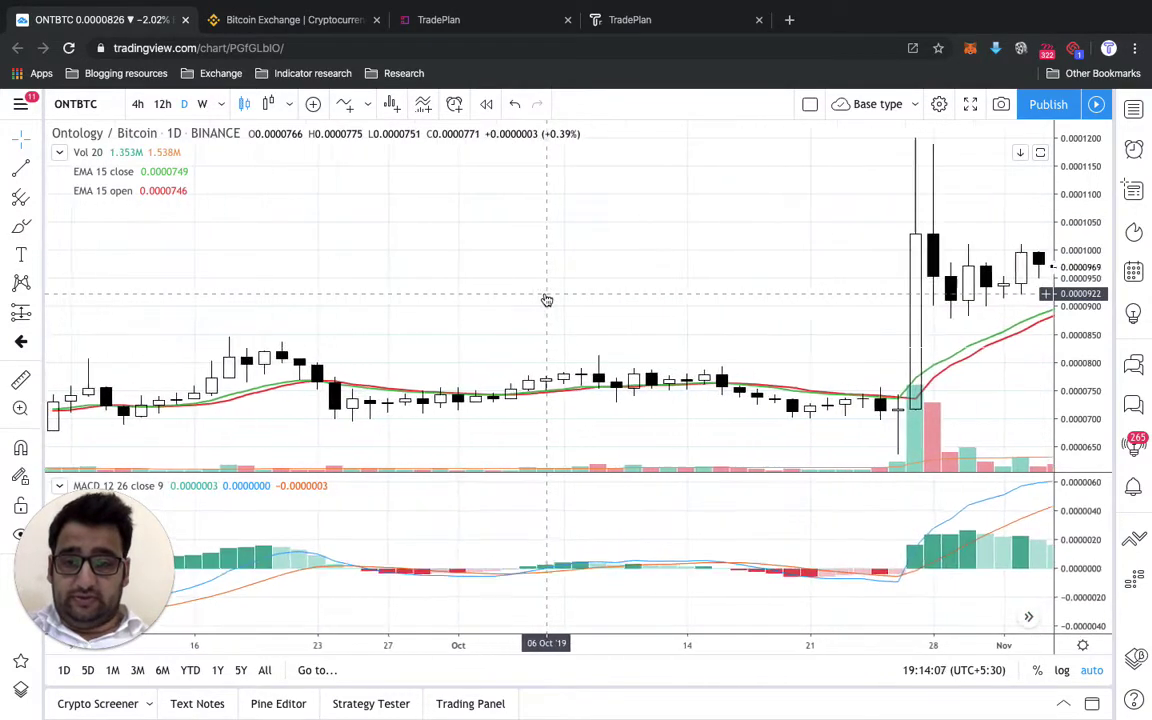
pyautogui.scroll(3, 560, 300)
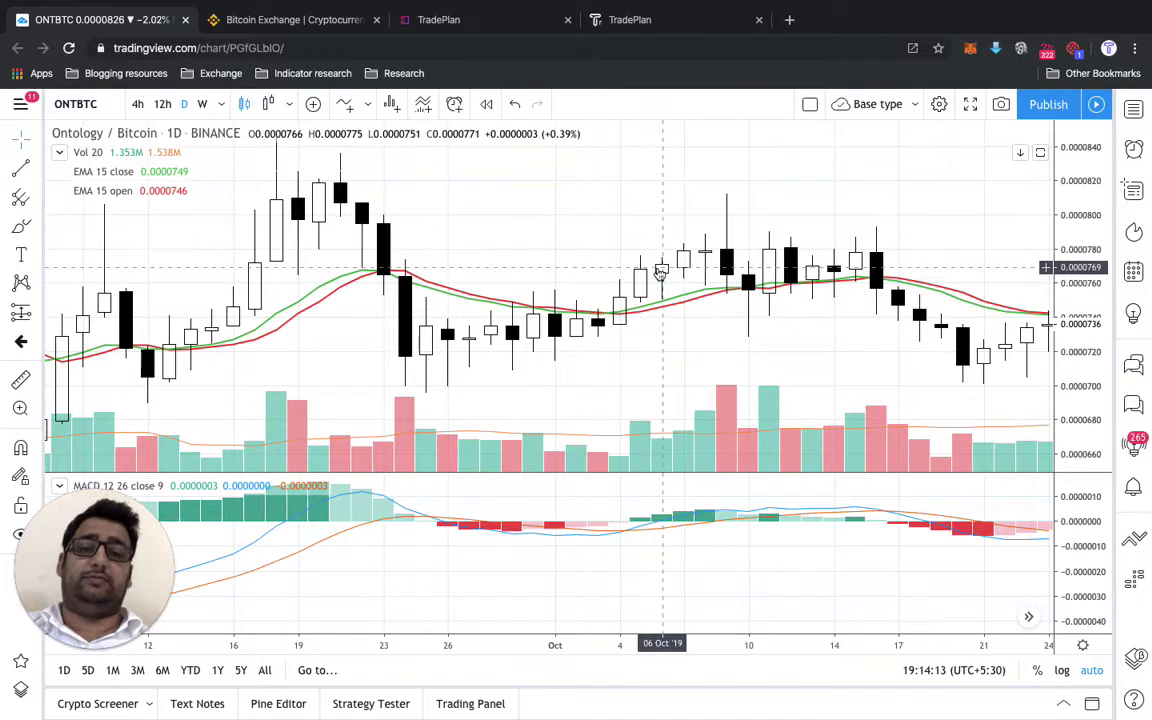
pyautogui.click(20, 379)
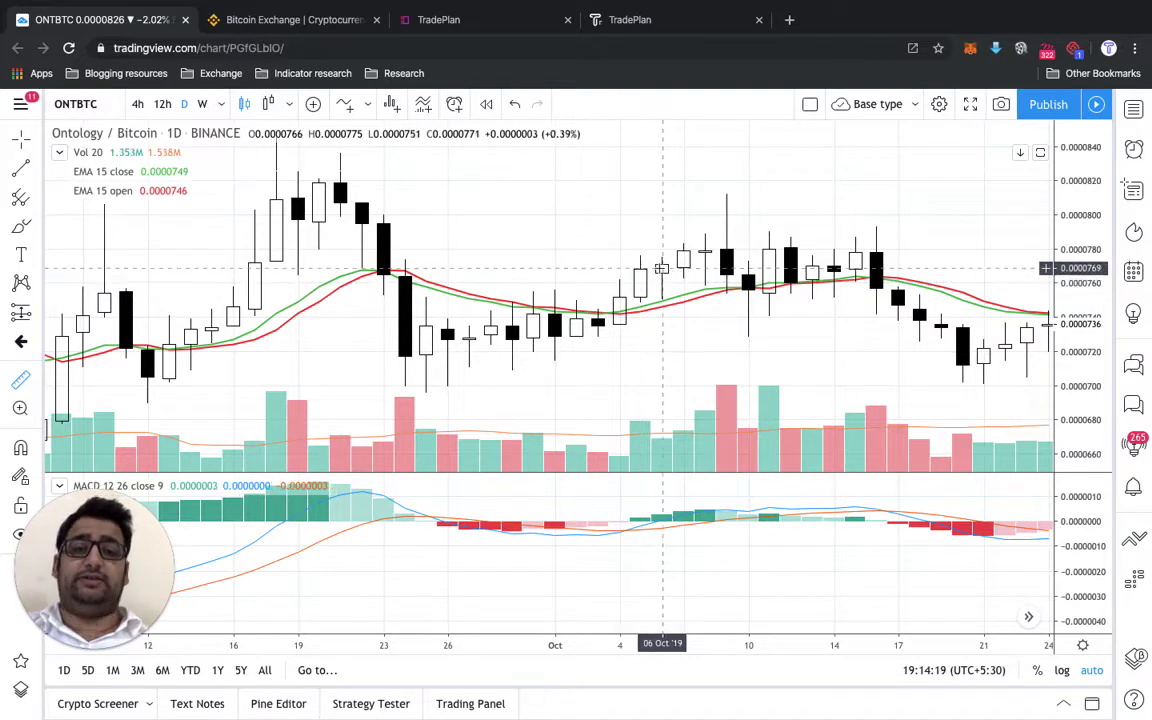
pyautogui.click(662, 268)
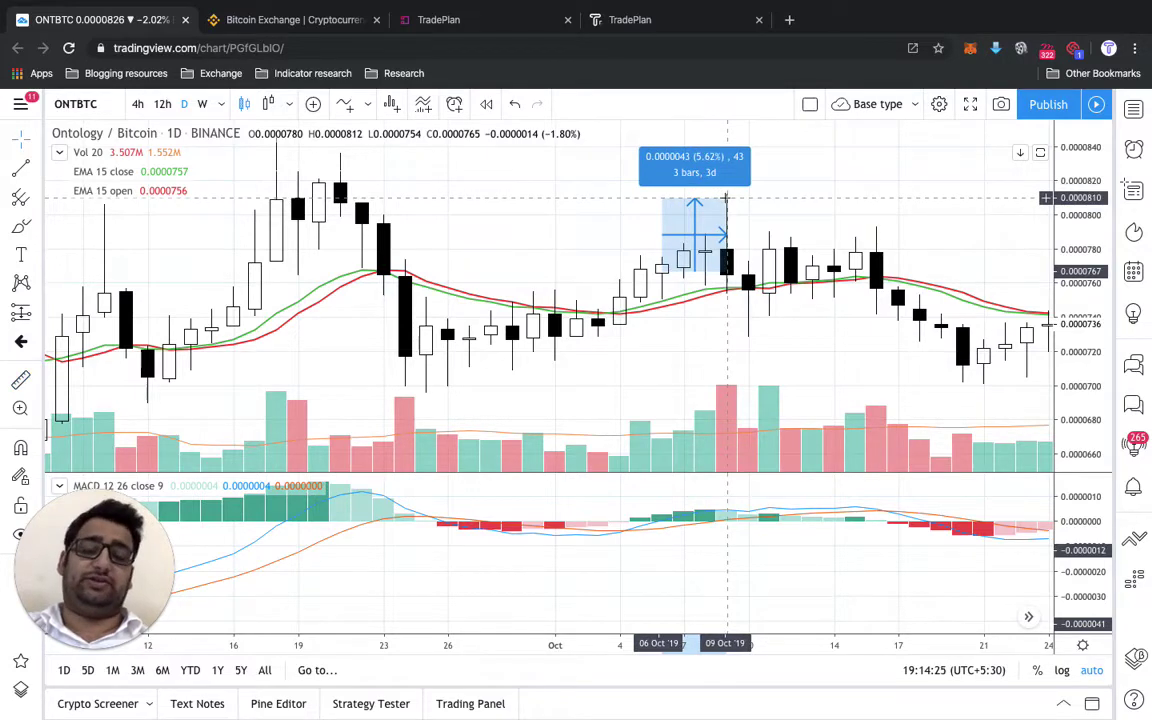
pyautogui.click(726, 197)
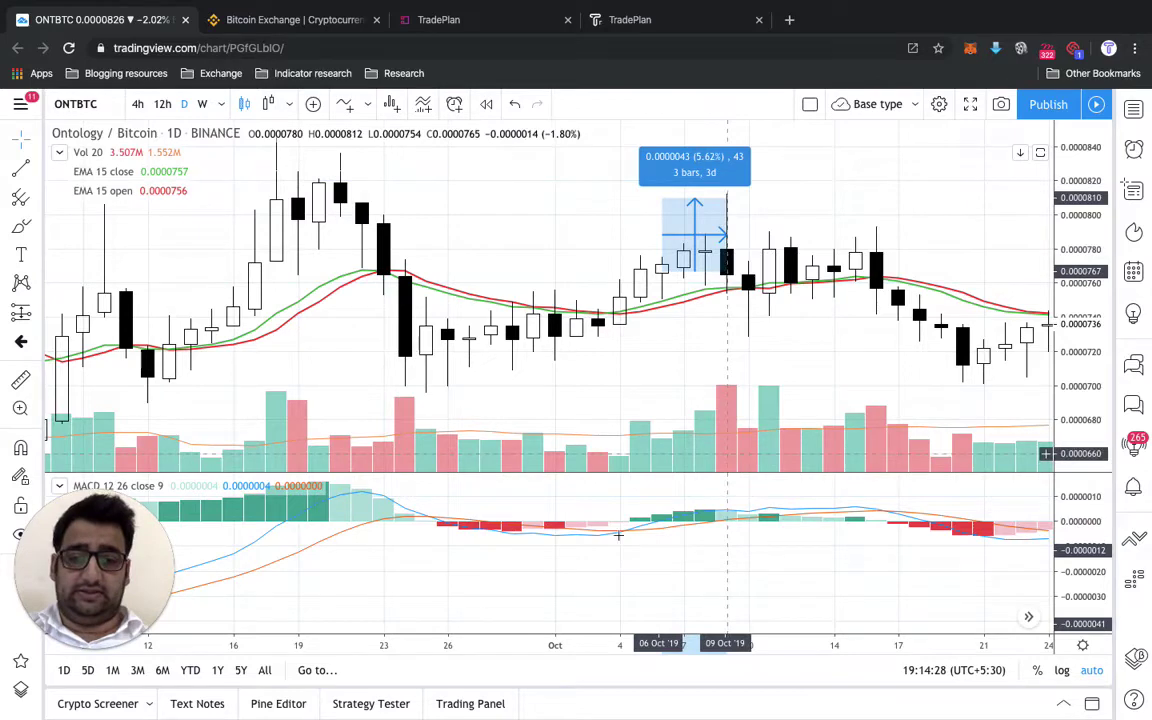
pyautogui.click(545, 562)
# Measure the ONTBTC price move from the 16 Sep candle to the 18 Sep high.
pyautogui.hscroll(-5, 545, 562)
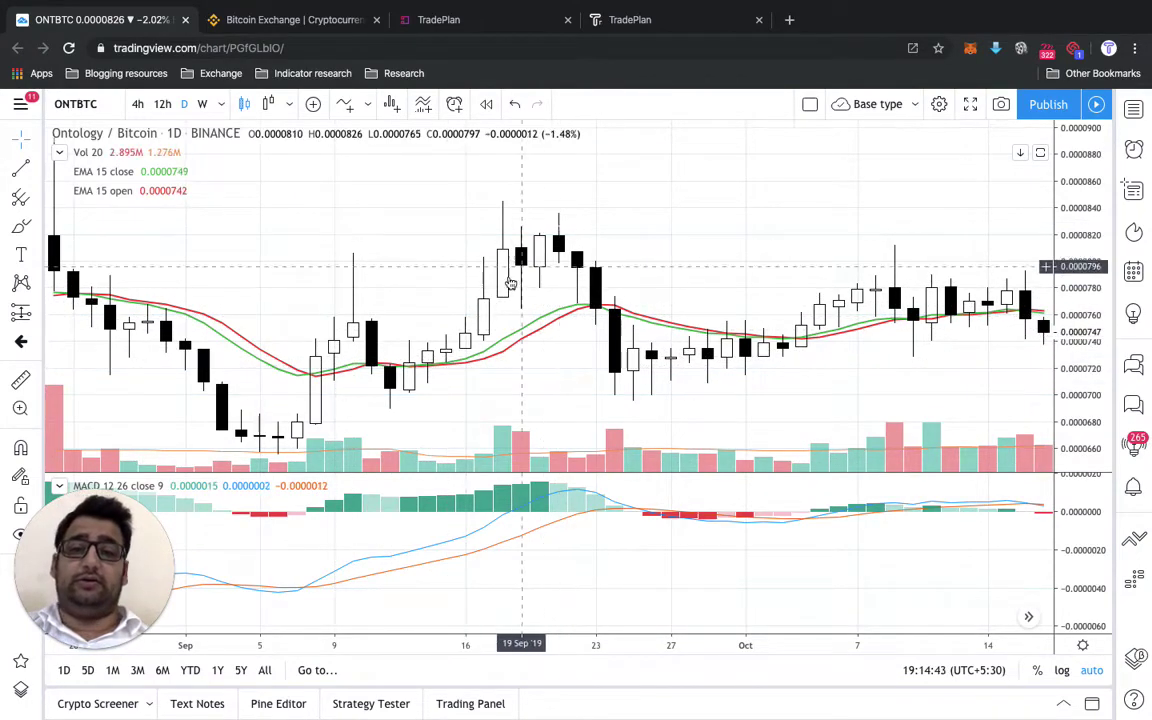
pyautogui.click(22, 384)
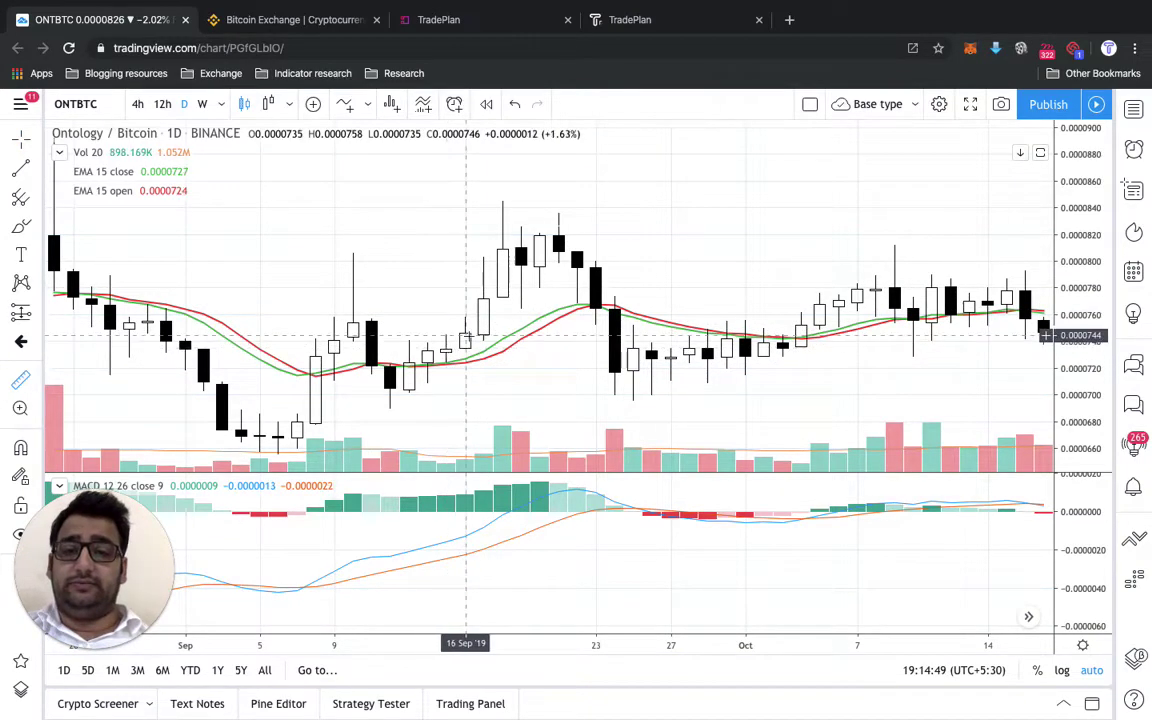
pyautogui.click(465, 341)
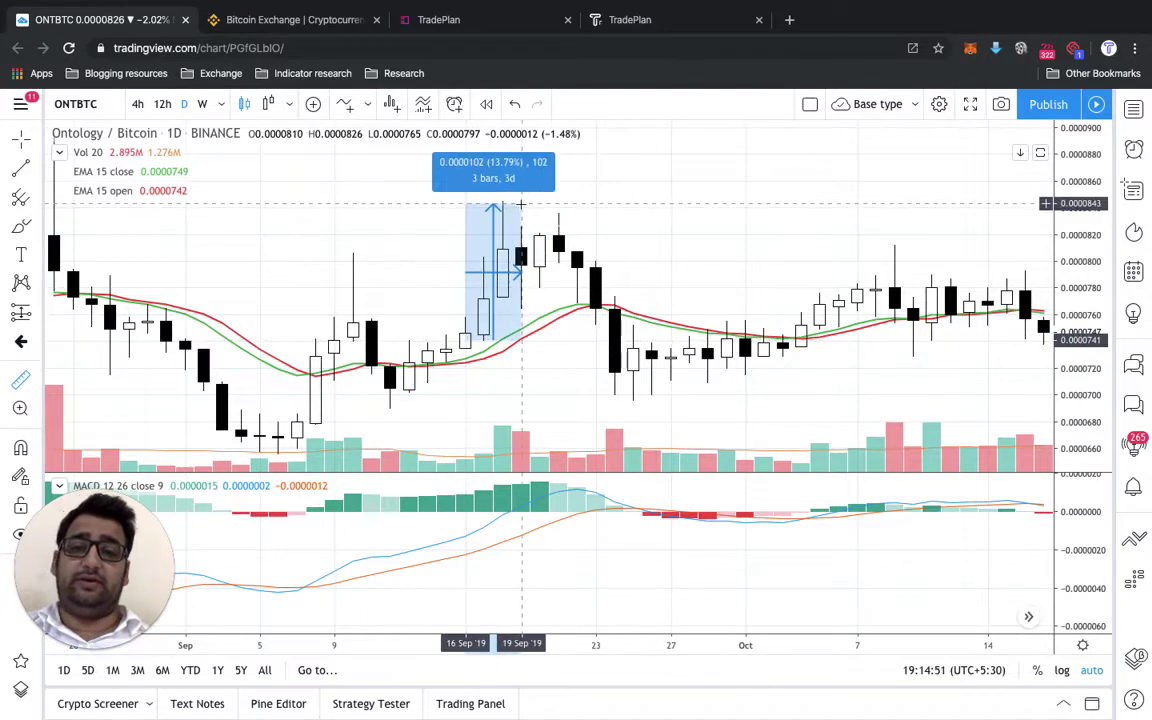
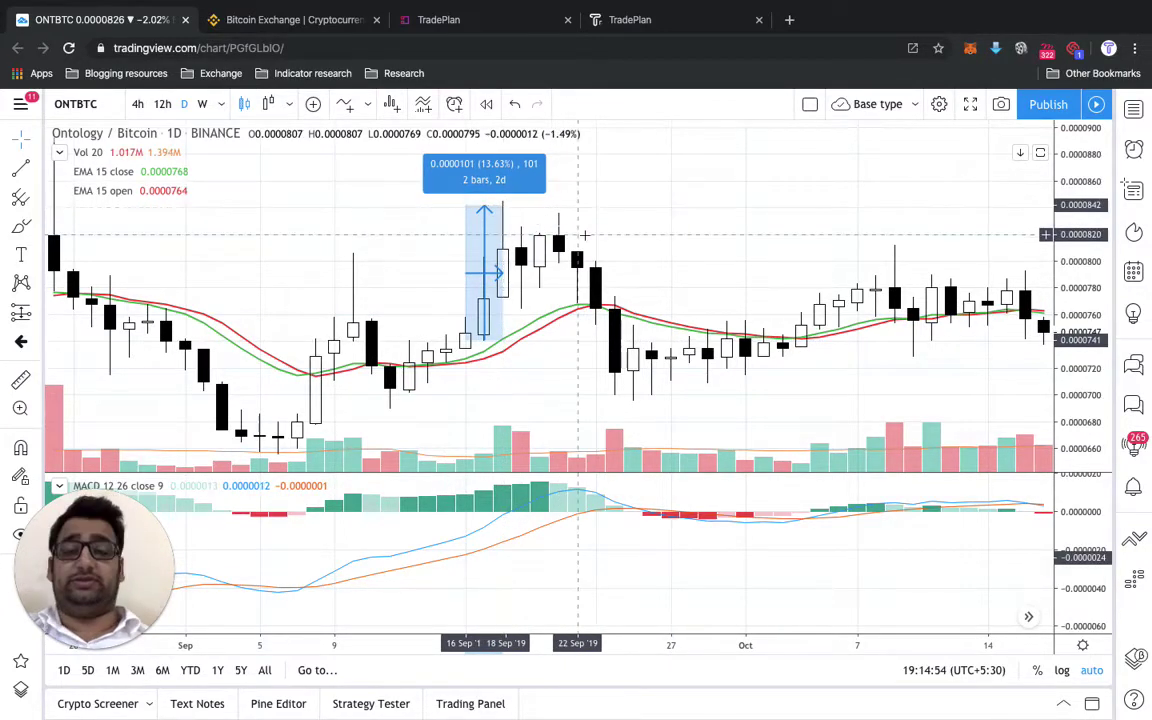
# Examine the EMA crossovers and MACD from July to early September, including the 24 Aug candle, on the ONTBTC chart.
pyautogui.hscroll(-10, 585, 235)
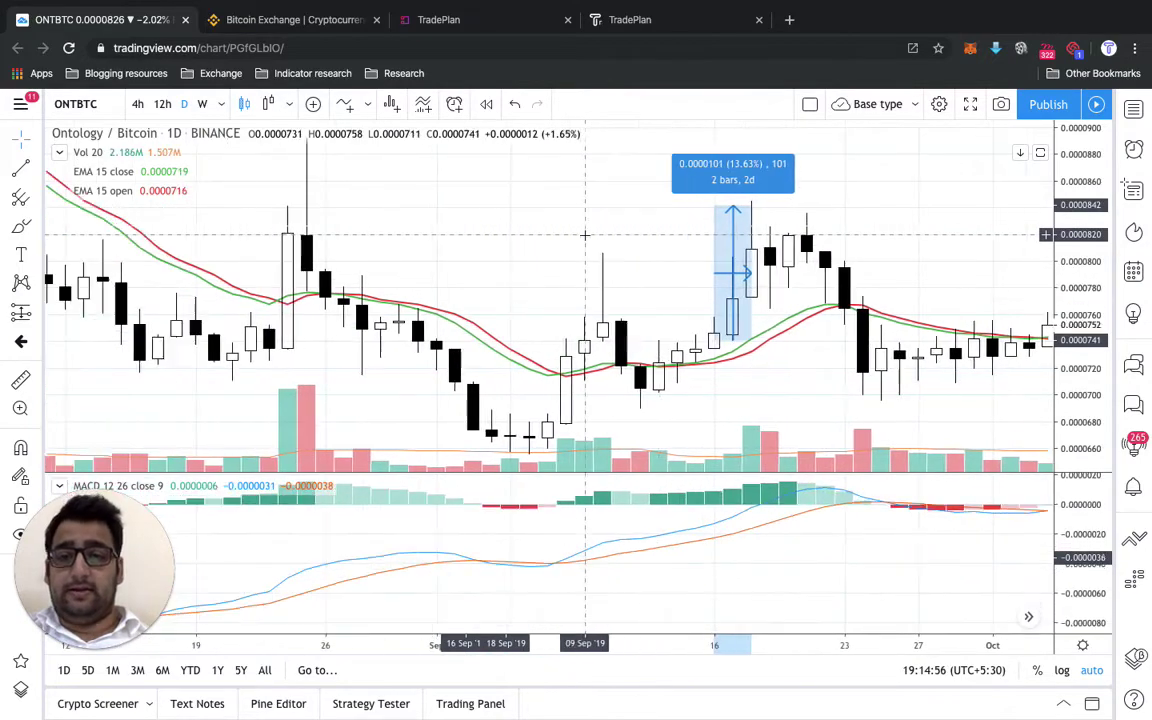
pyautogui.hscroll(-10, 585, 235)
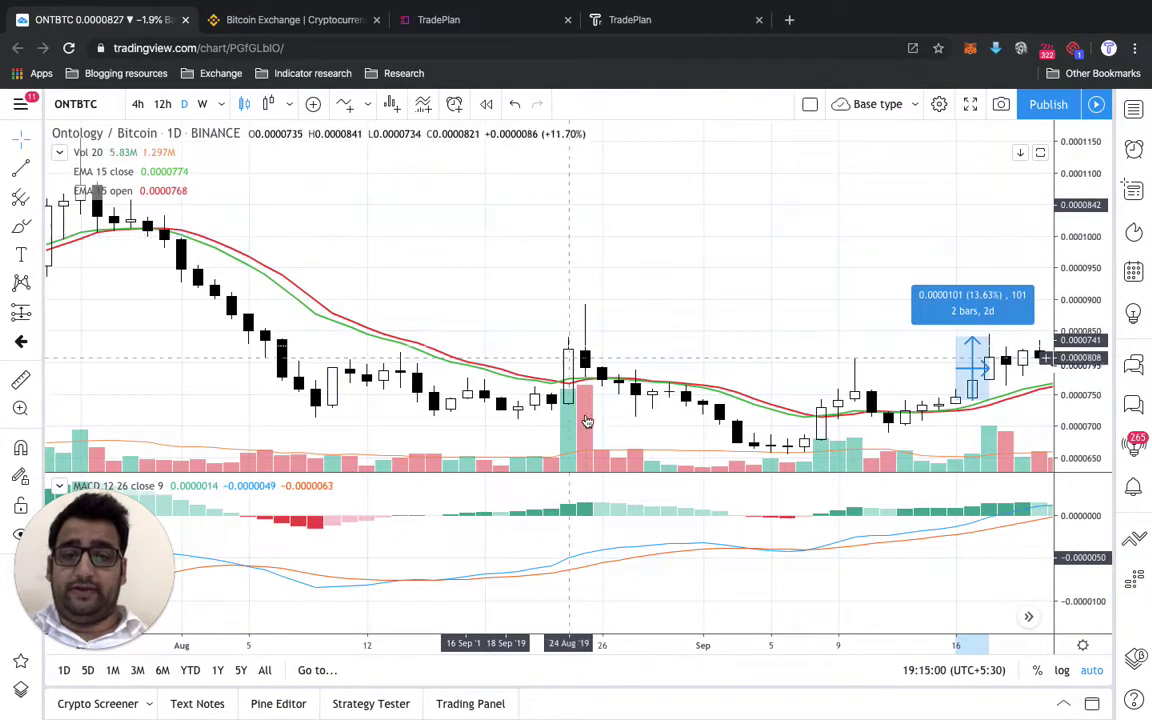
pyautogui.hscroll(-5, 587, 422)
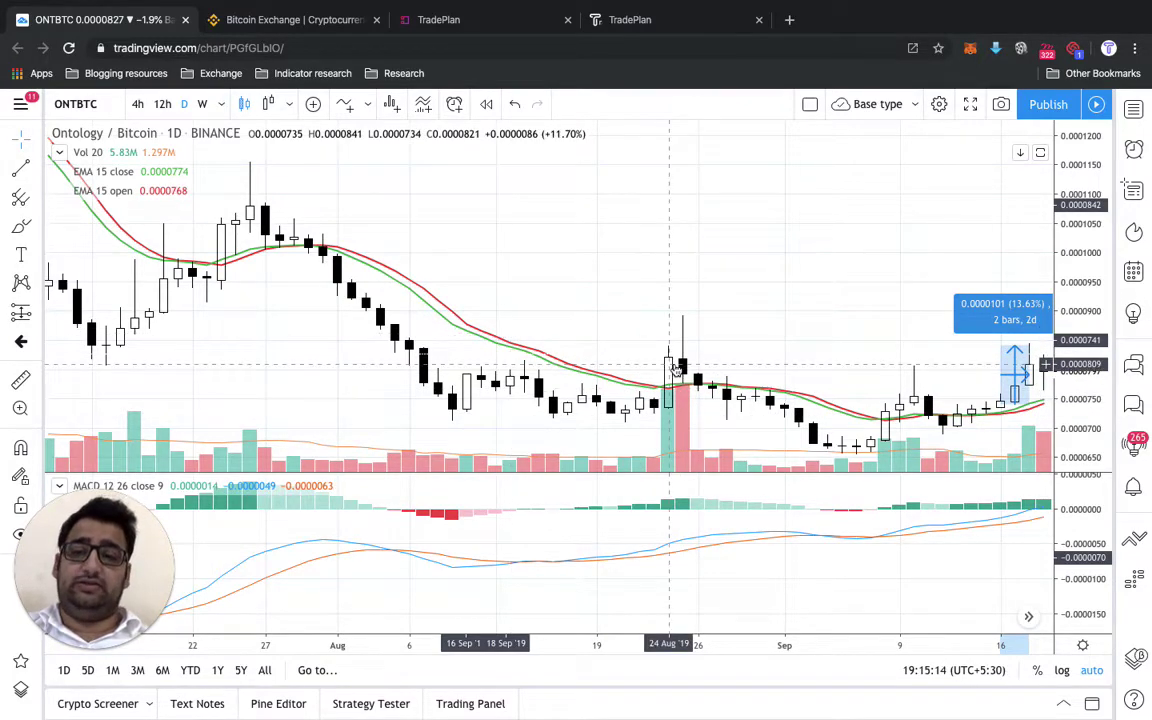
pyautogui.moveTo(666, 352); pyautogui.dragTo(677, 370)
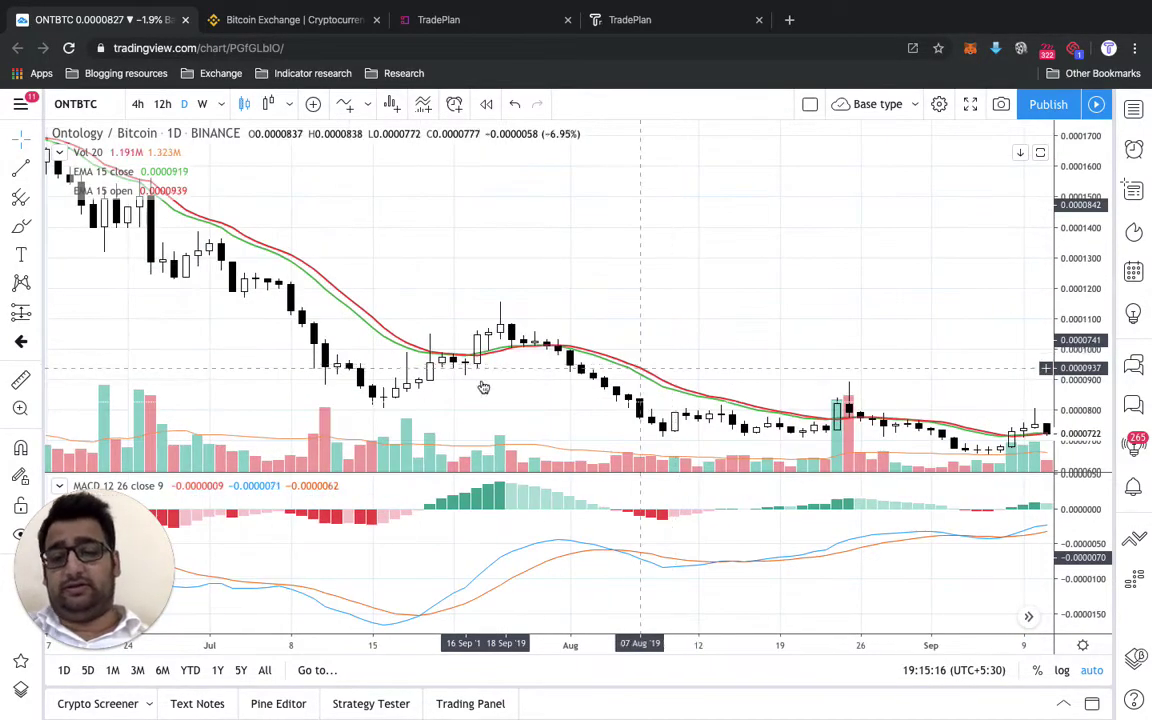
pyautogui.moveTo(498, 424); pyautogui.dragTo(519, 441)
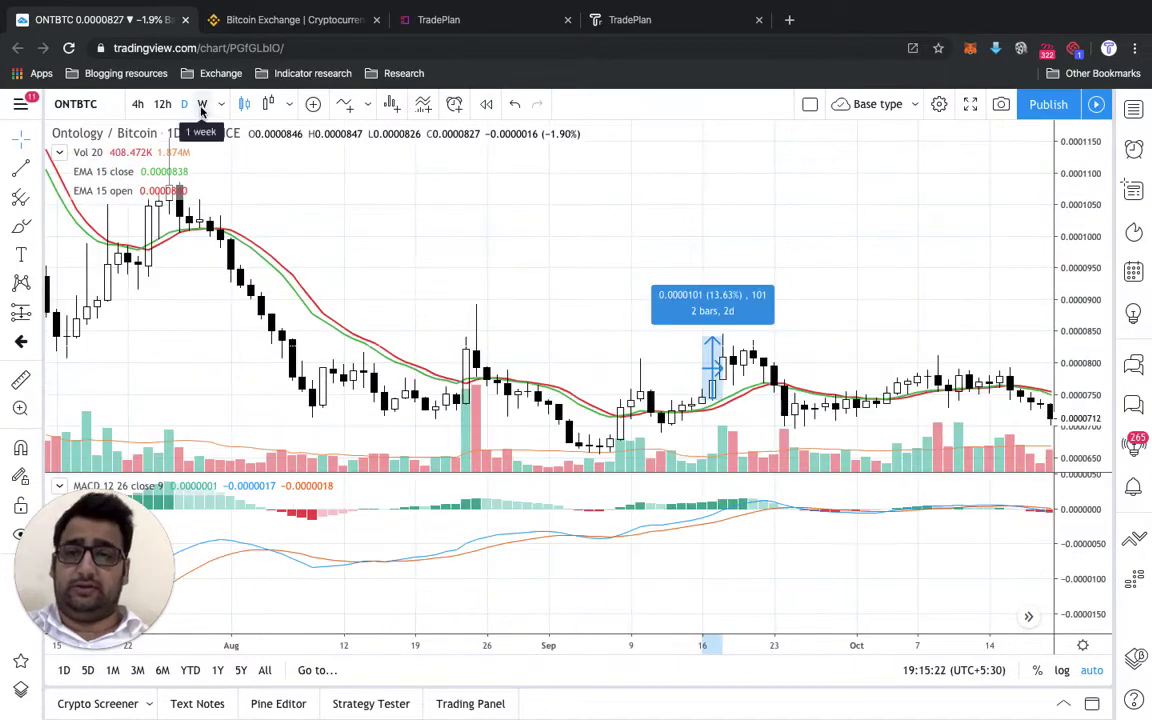
# Examine the latest EMAs and MACD on the weekly ONTBTC chart, and return to the latest candles on the daily interval.
pyautogui.click(202, 104)
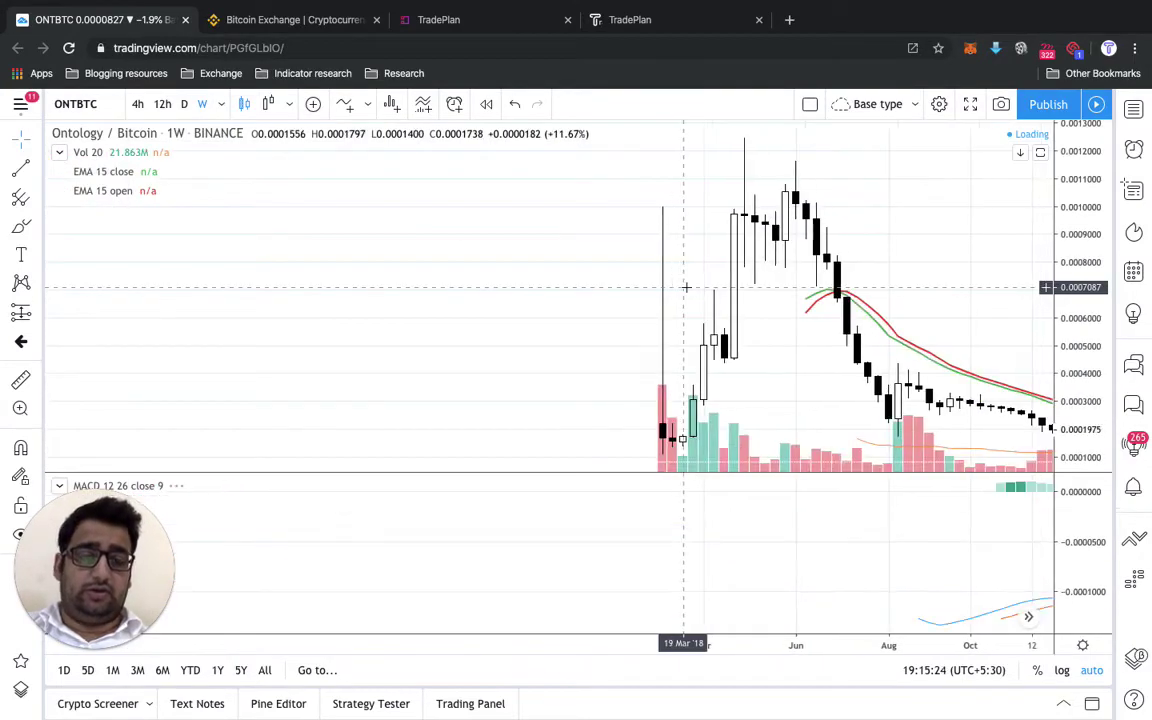
pyautogui.hscroll(10, 683, 287)
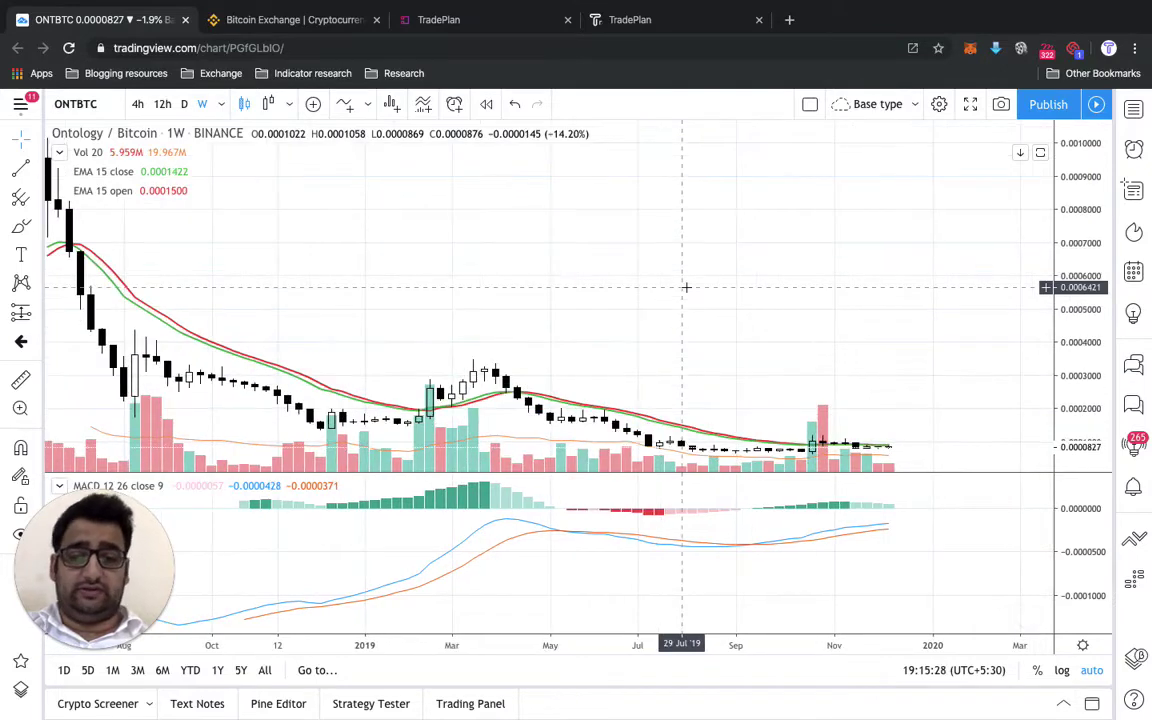
pyautogui.scroll(1, 850, 426)
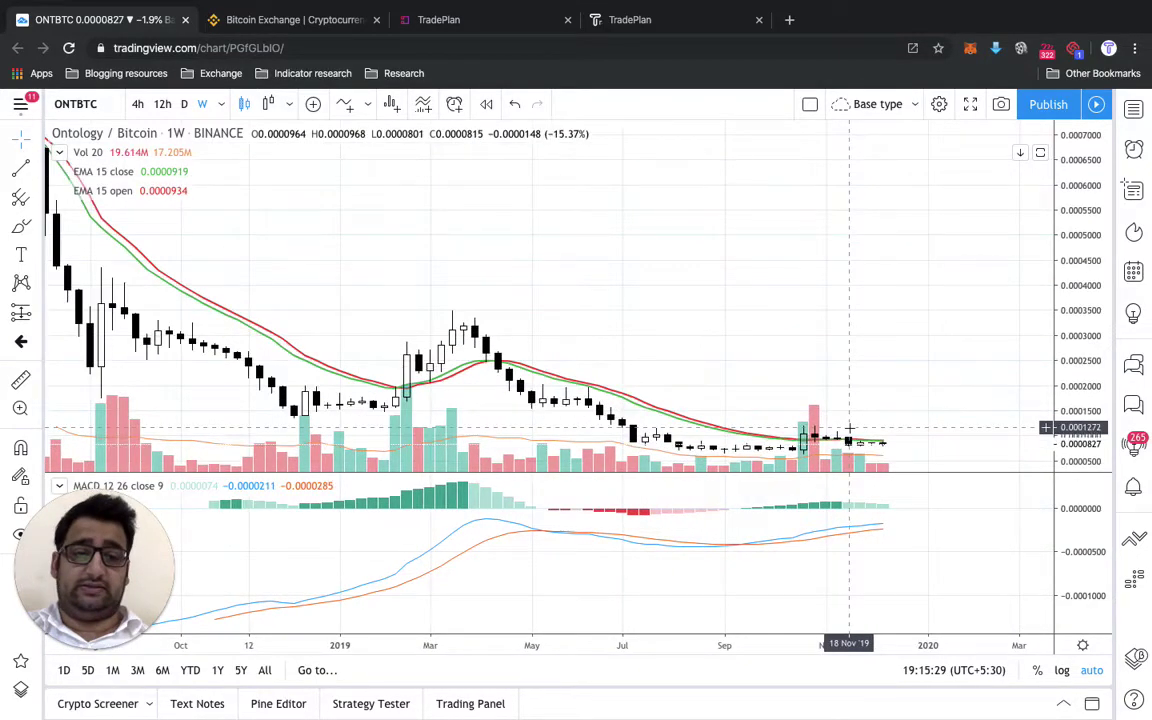
pyautogui.scroll(2, 850, 428)
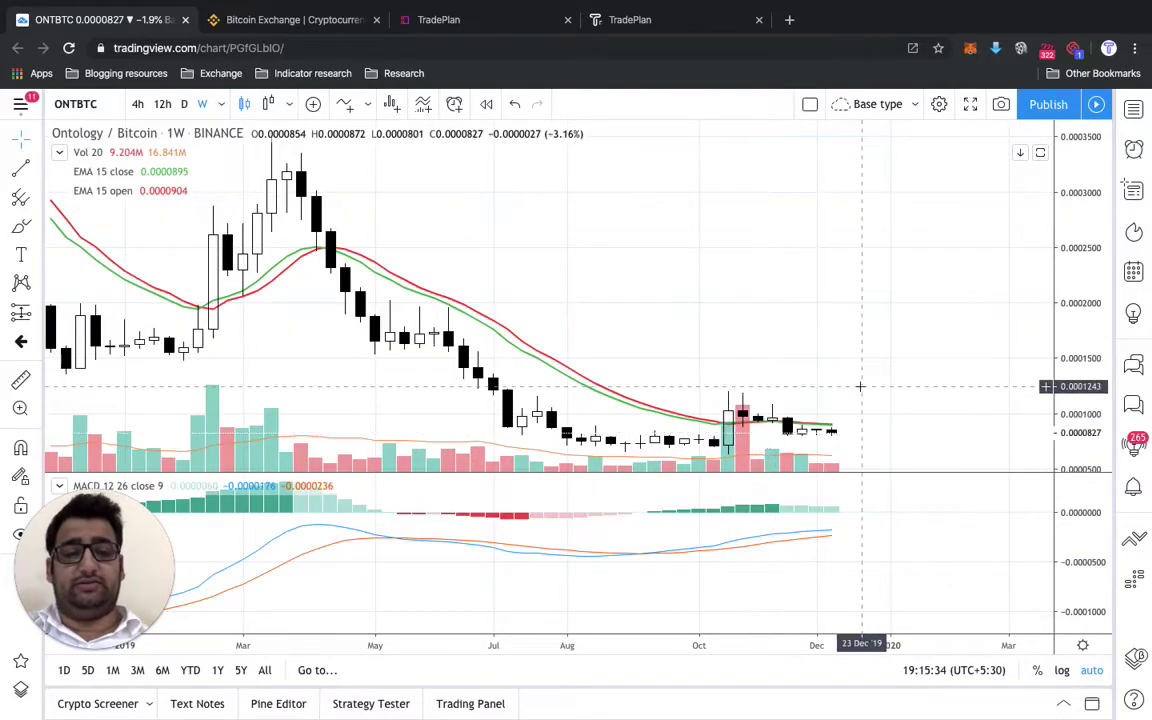
pyautogui.scroll(3, 828, 472)
pyautogui.scroll(2, 829, 475)
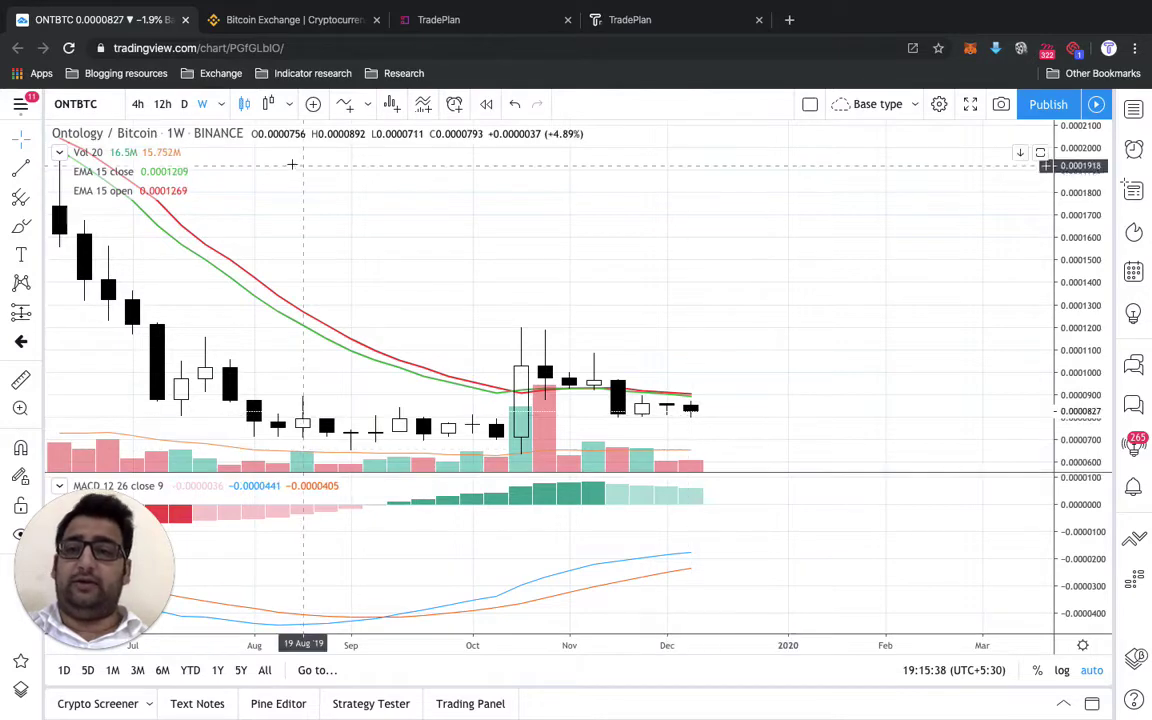
pyautogui.click(184, 106)
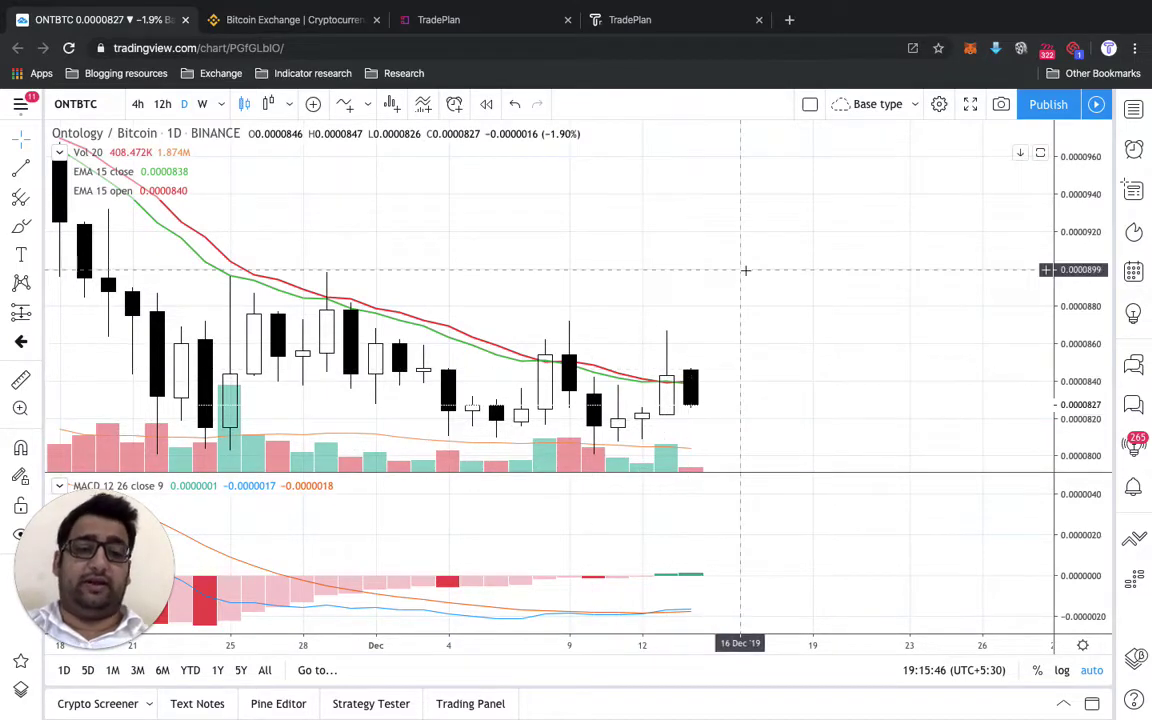
pyautogui.scroll(2, 748, 410)
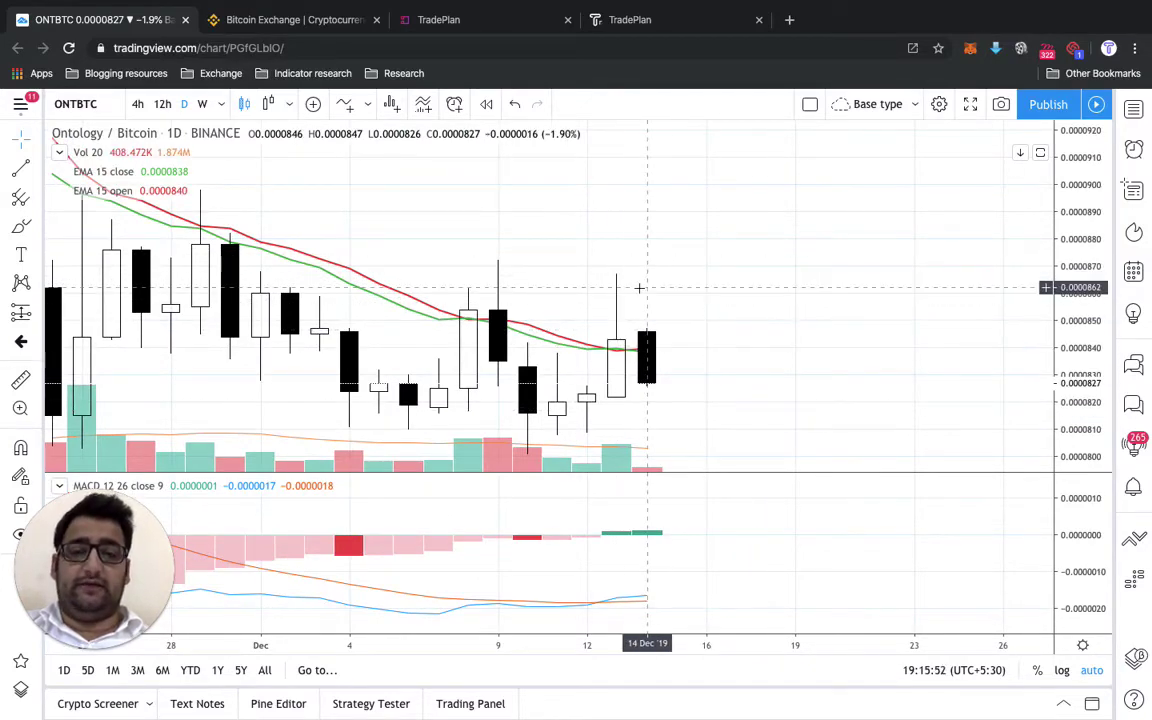
# Check the screener's matched symbols in TradePlan, and load the Binance GASBTC chart in TradingView.
pyautogui.click(512, 20)
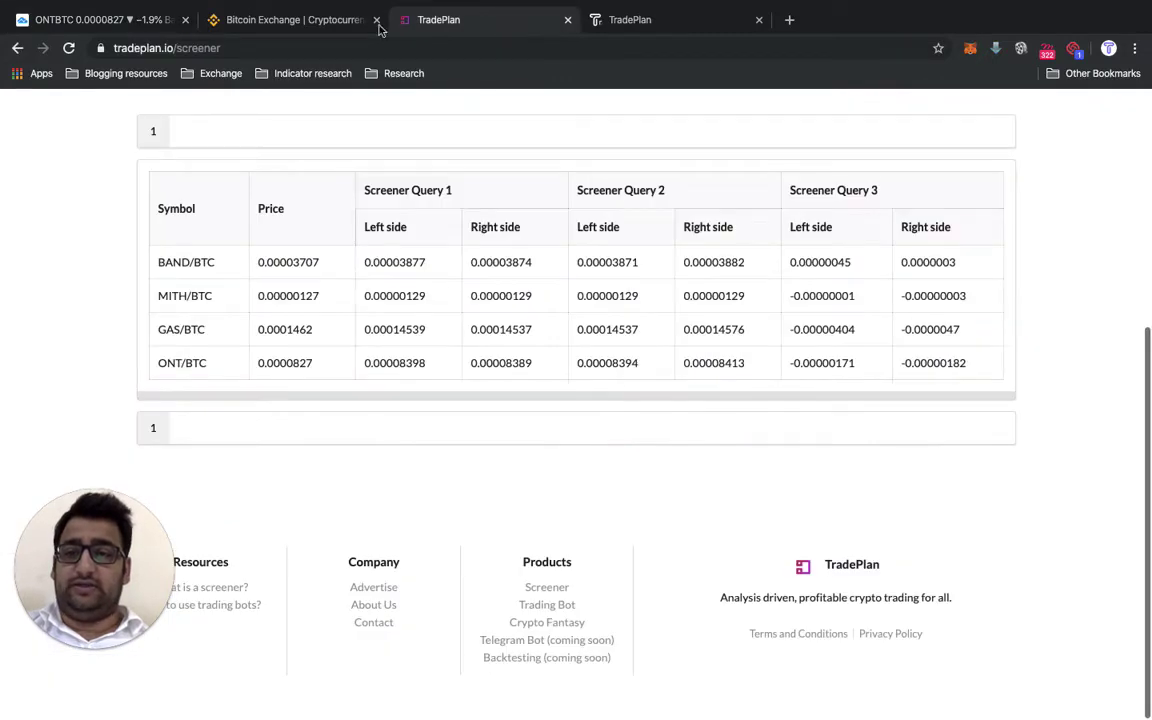
pyautogui.click(121, 20)
pyautogui.click(101, 104)
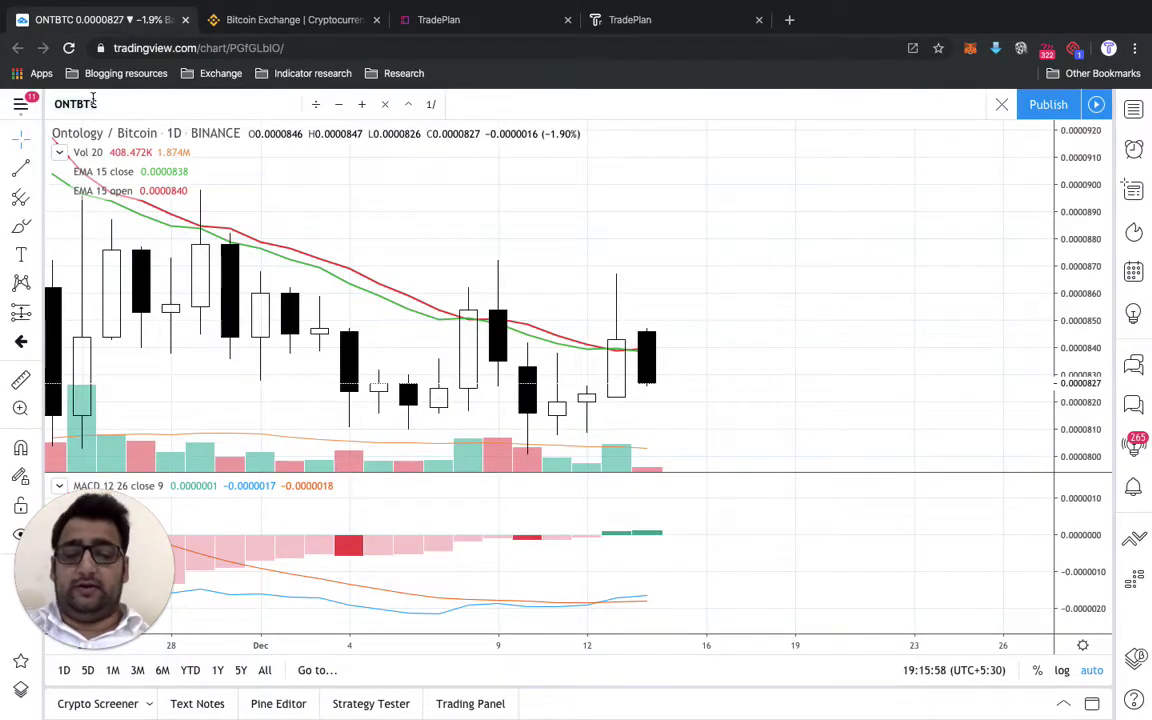
pyautogui.write('GASBTC')
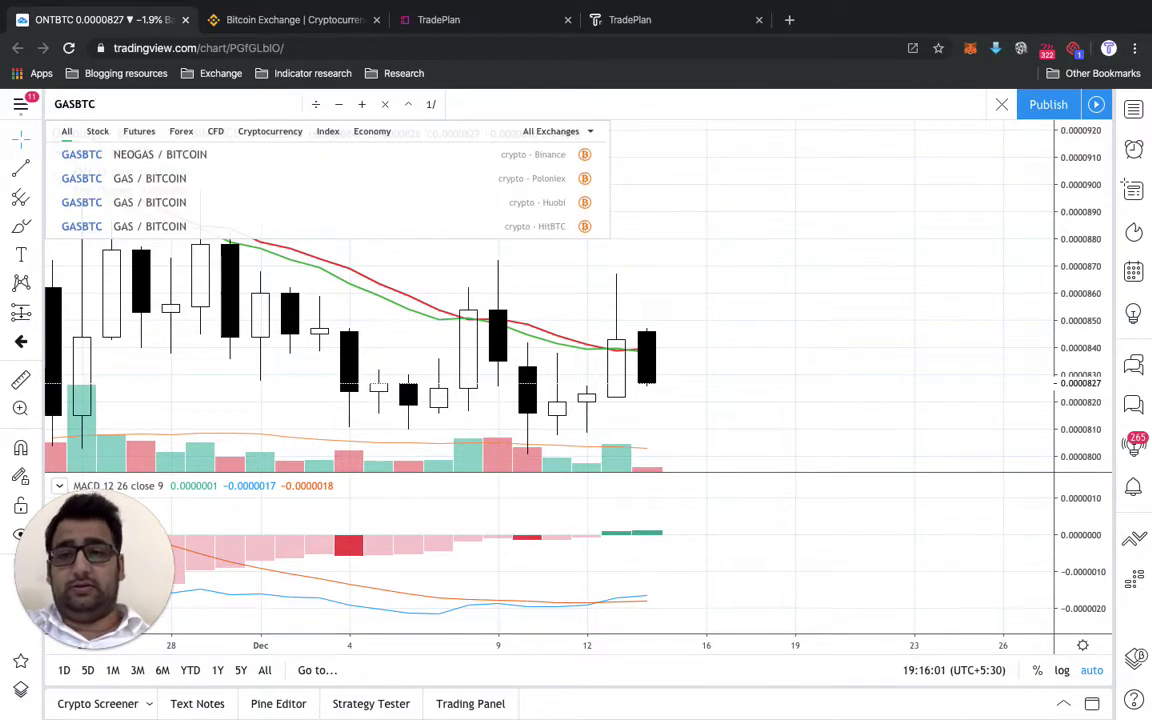
pyautogui.press('Down')
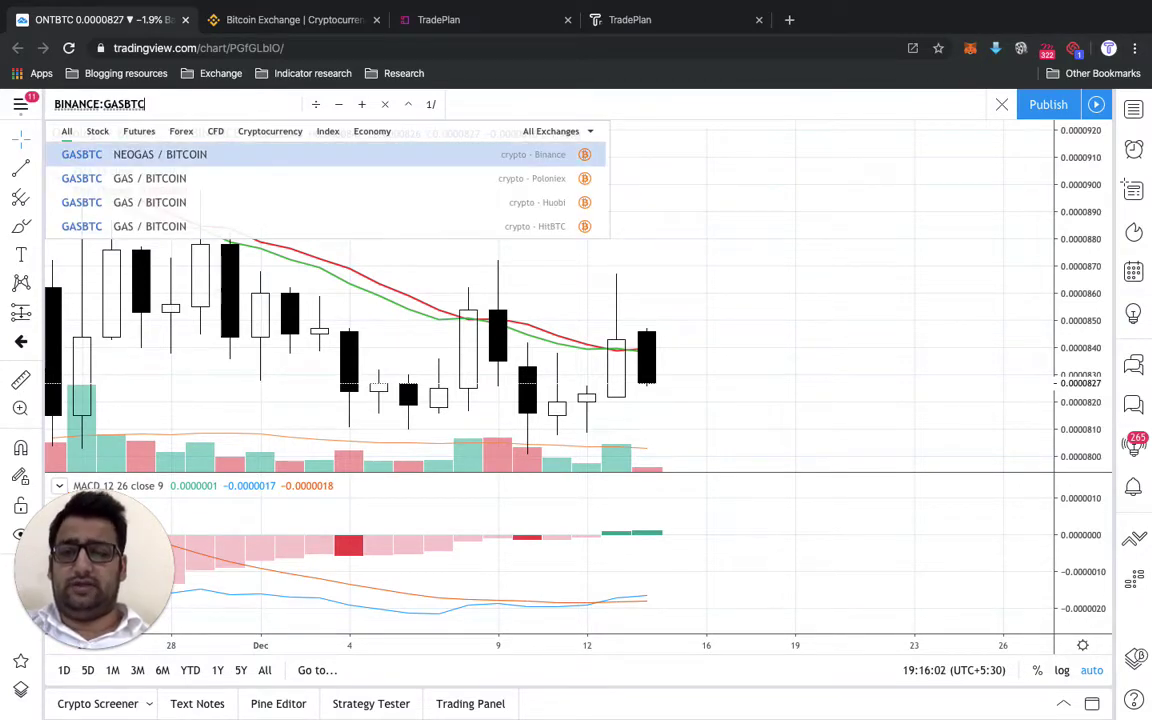
pyautogui.press('Return')
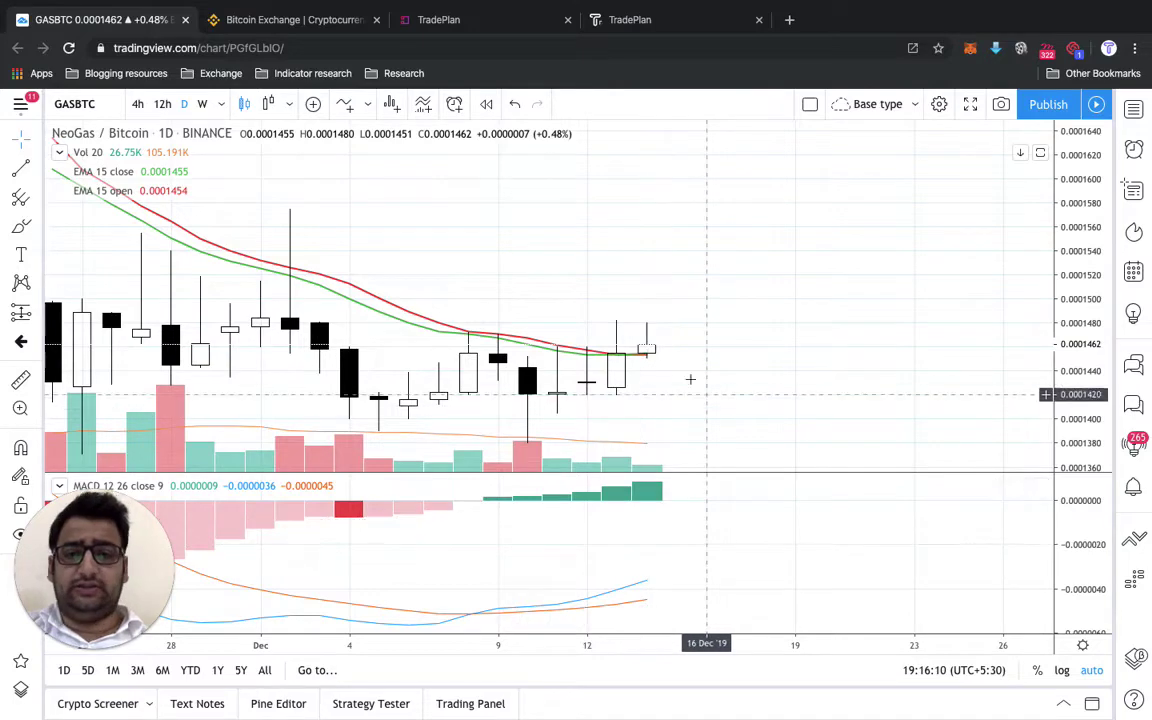
# Examine the EMA crossovers and MACD on the daily GASBTC chart, from the latest candles back through October.
pyautogui.scroll(-4, 641, 334)
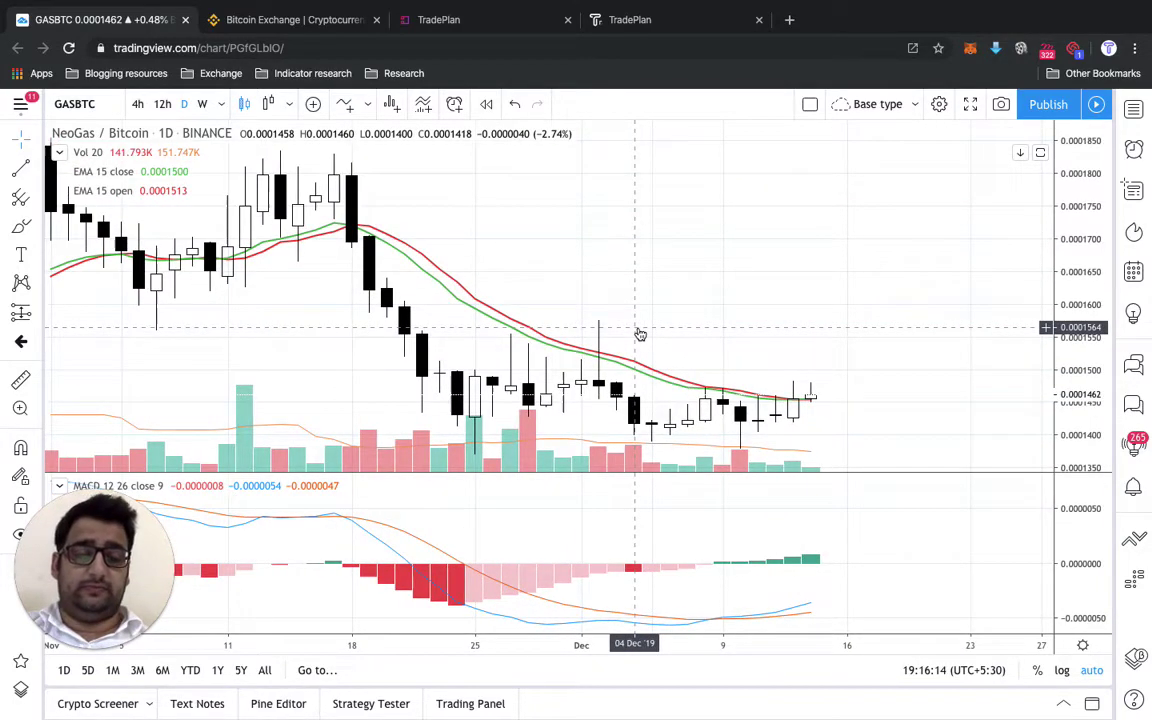
pyautogui.scroll(-2, 641, 334)
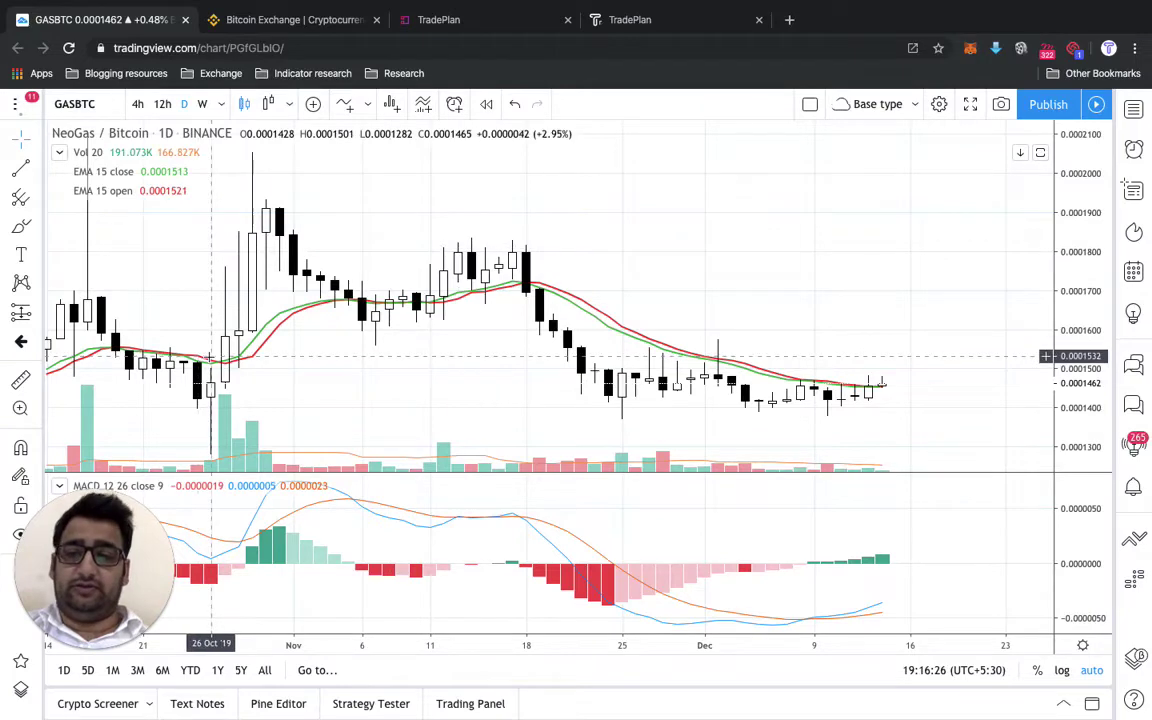
pyautogui.hscroll(-5, 206, 355)
pyautogui.hscroll(-3, 211, 355)
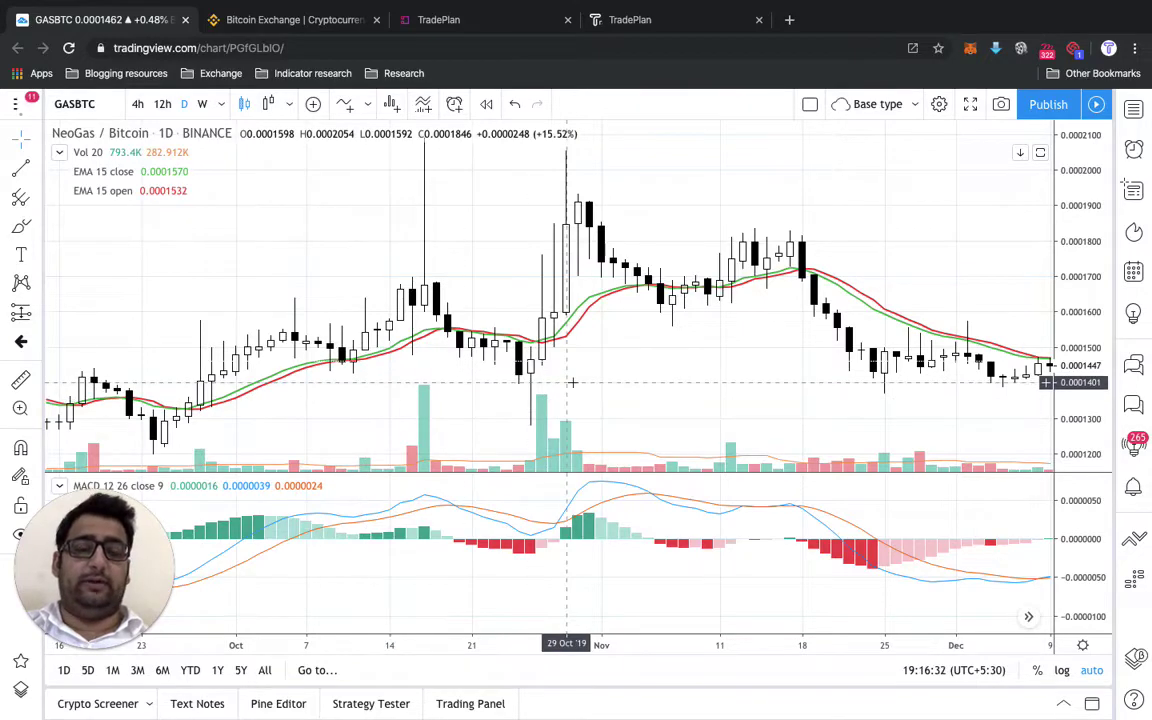
pyautogui.hscroll(2, 491, 470)
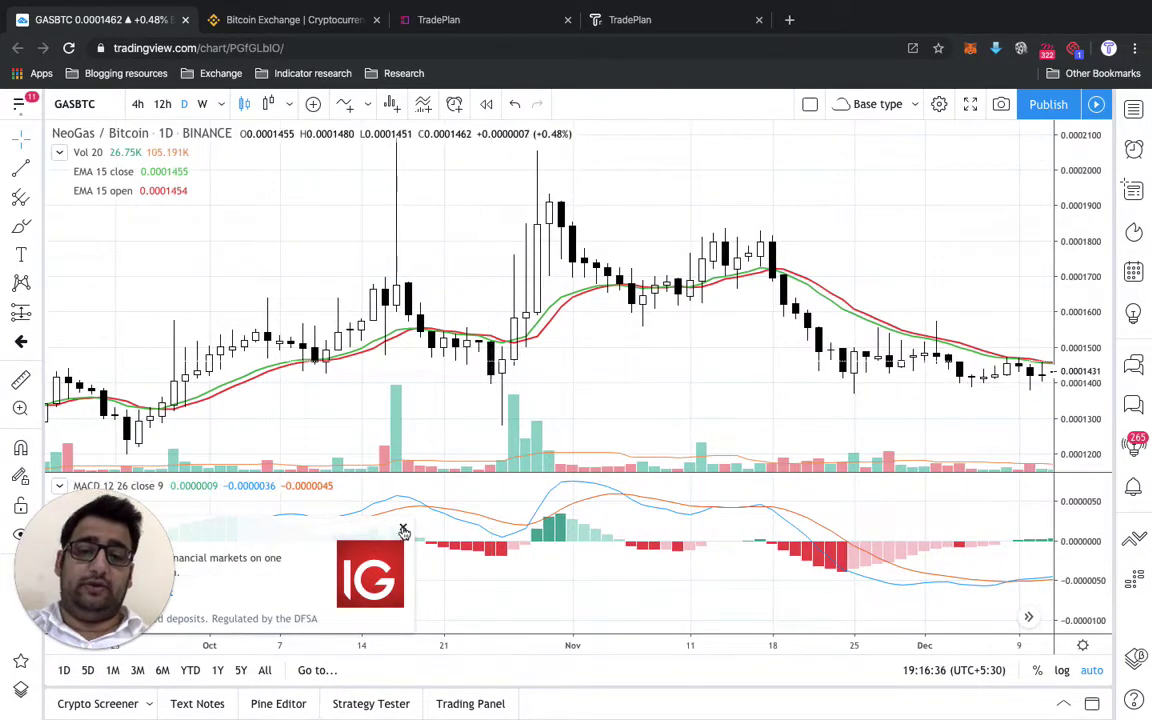
pyautogui.hscroll(10, 297, 368)
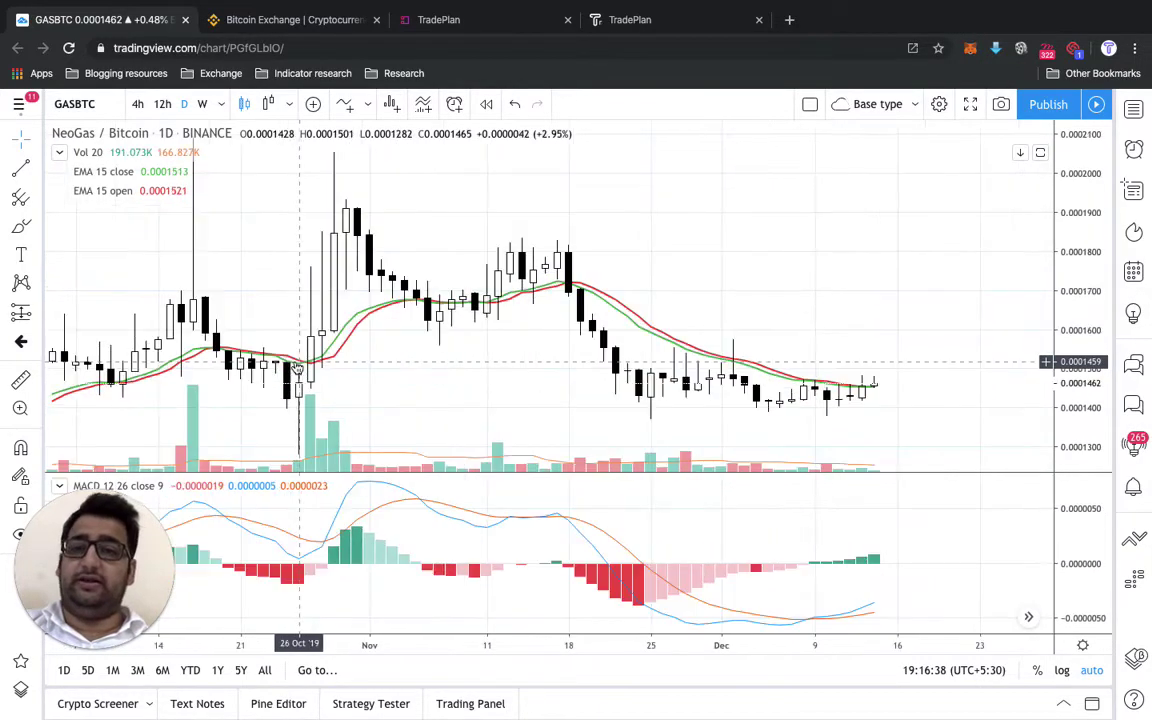
# Switch to TradePlan, set the screener's market to USDT, run it and view the results.
pyautogui.click(463, 28)
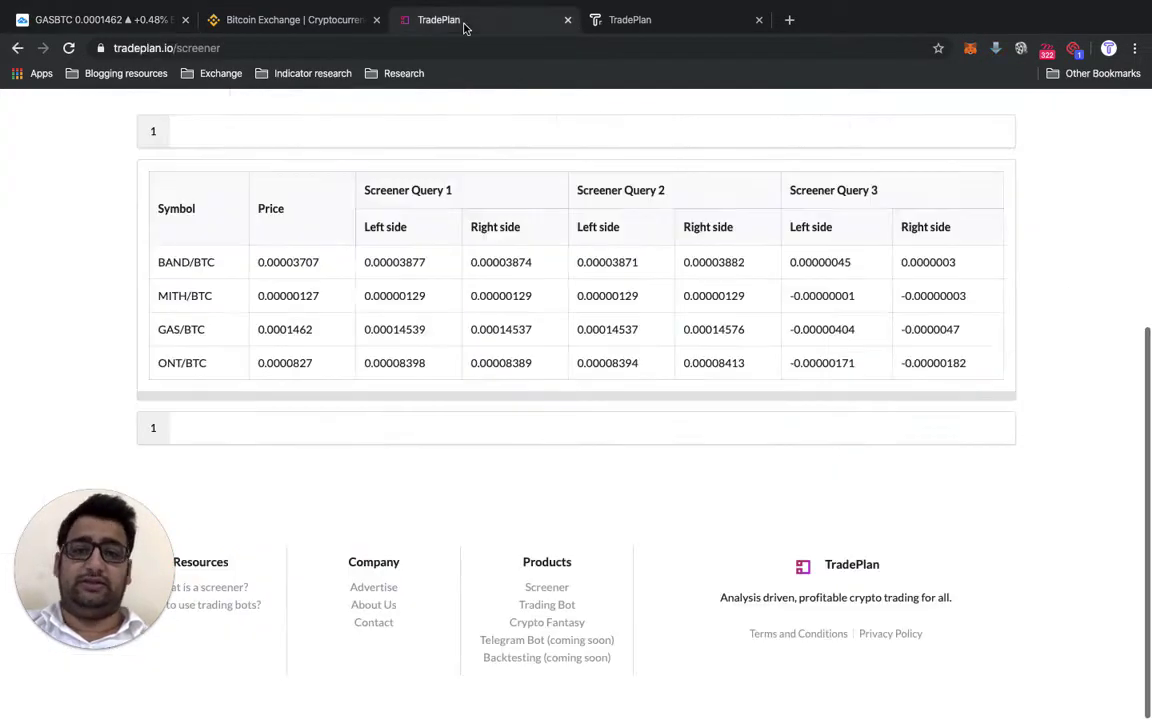
pyautogui.scroll(5, 395, 380)
pyautogui.click(285, 180)
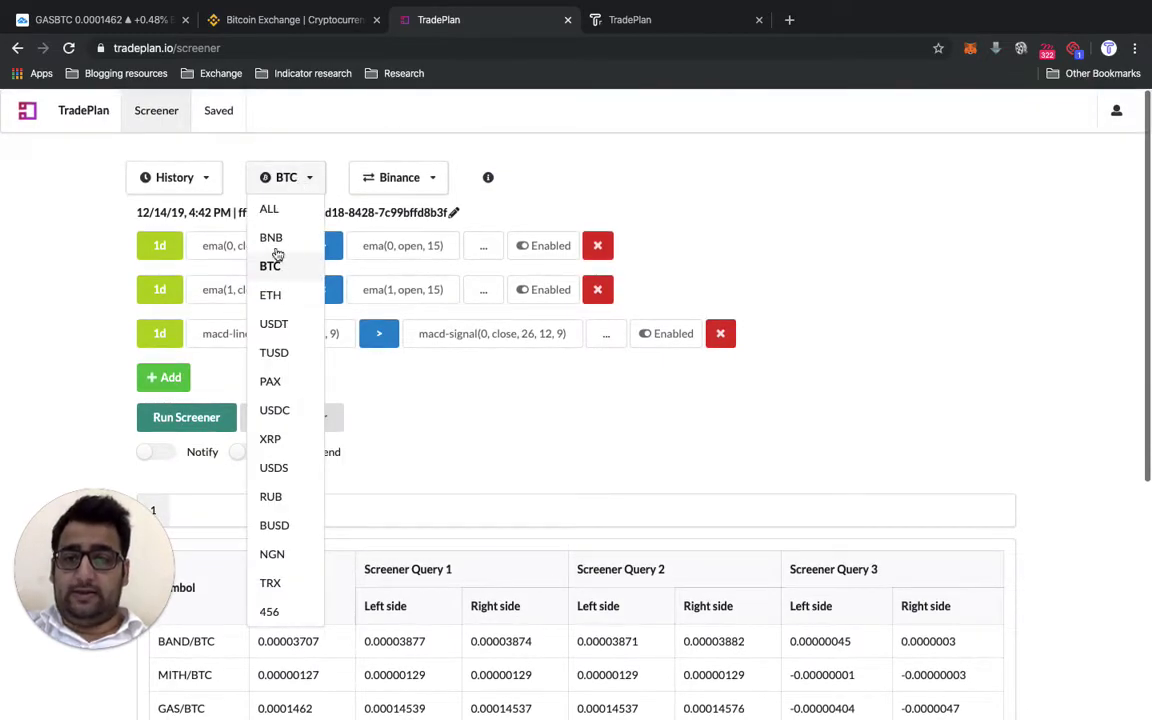
pyautogui.click(274, 324)
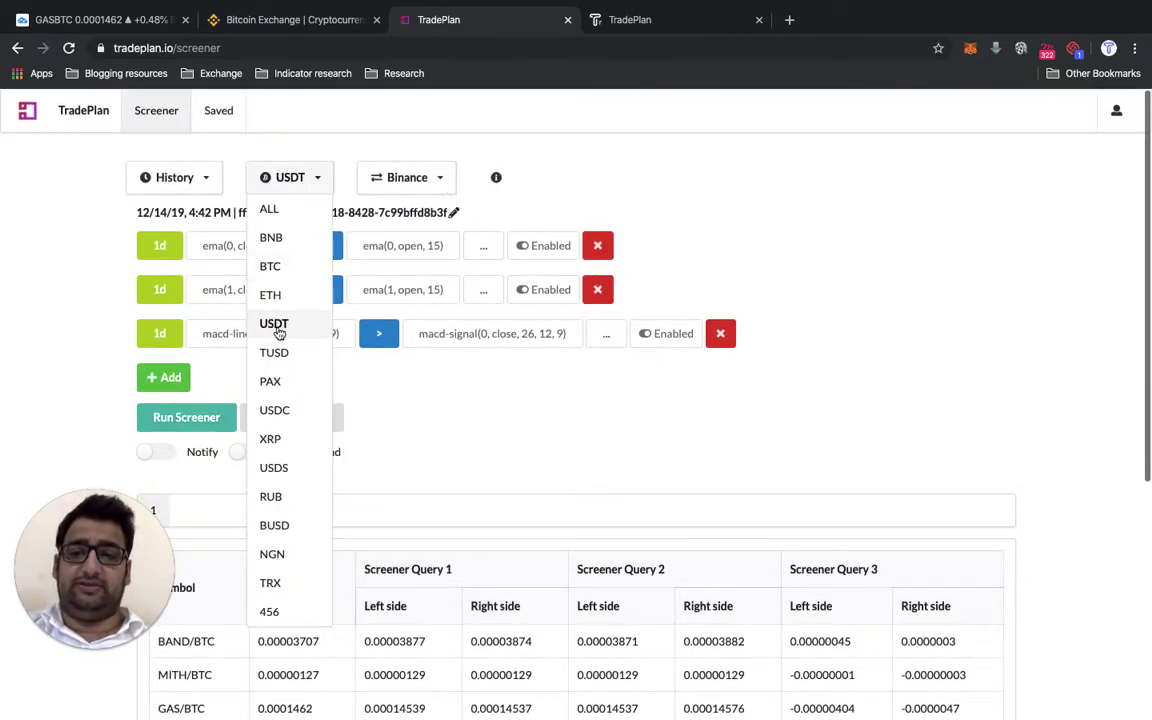
pyautogui.click(222, 417)
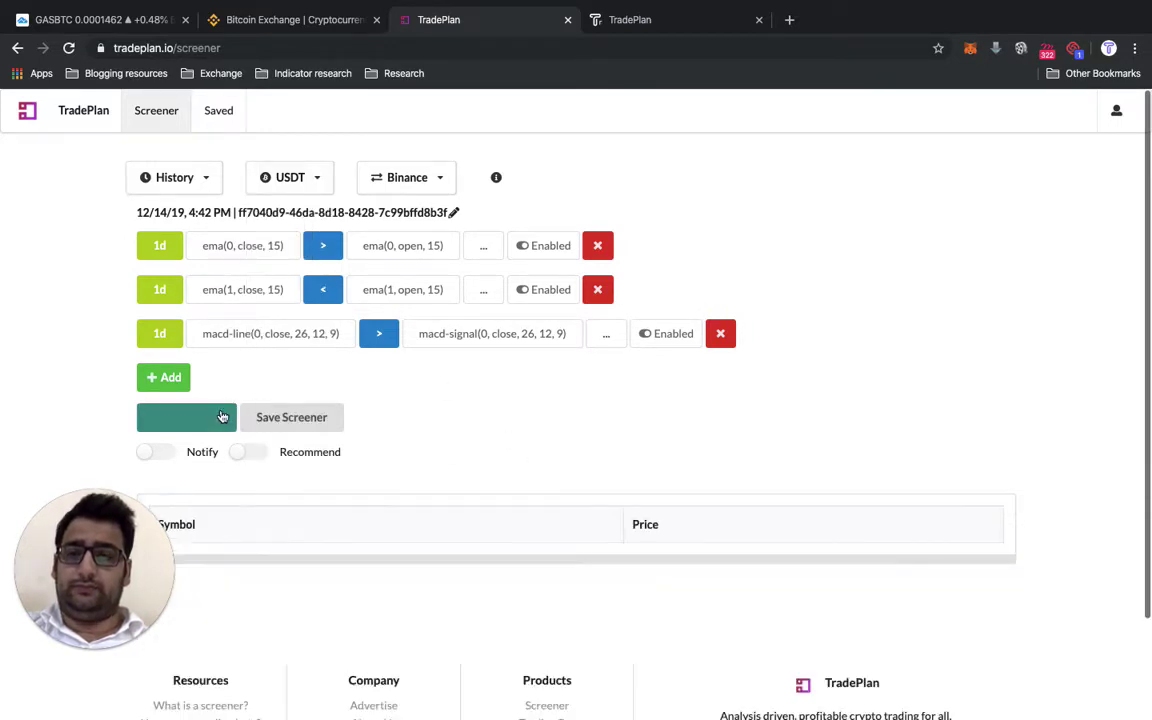
pyautogui.scroll(-5, 222, 417)
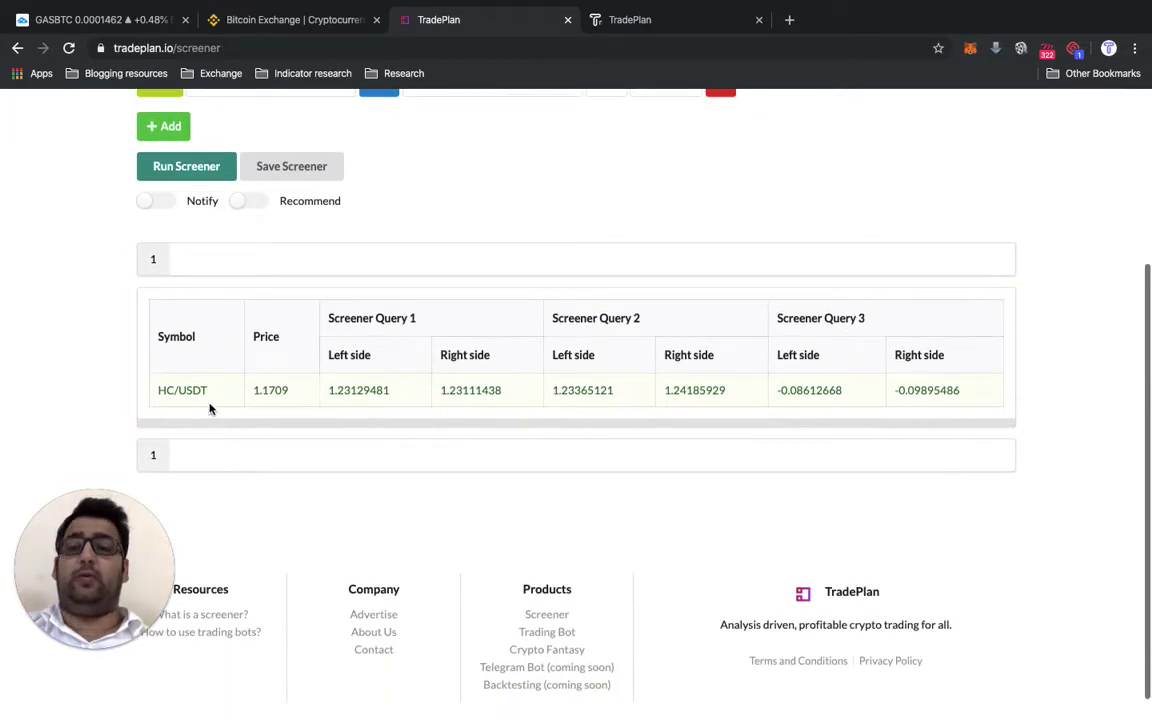
# Switch to TradingView and load the Binance HCUSDT chart.
pyautogui.click(118, 19)
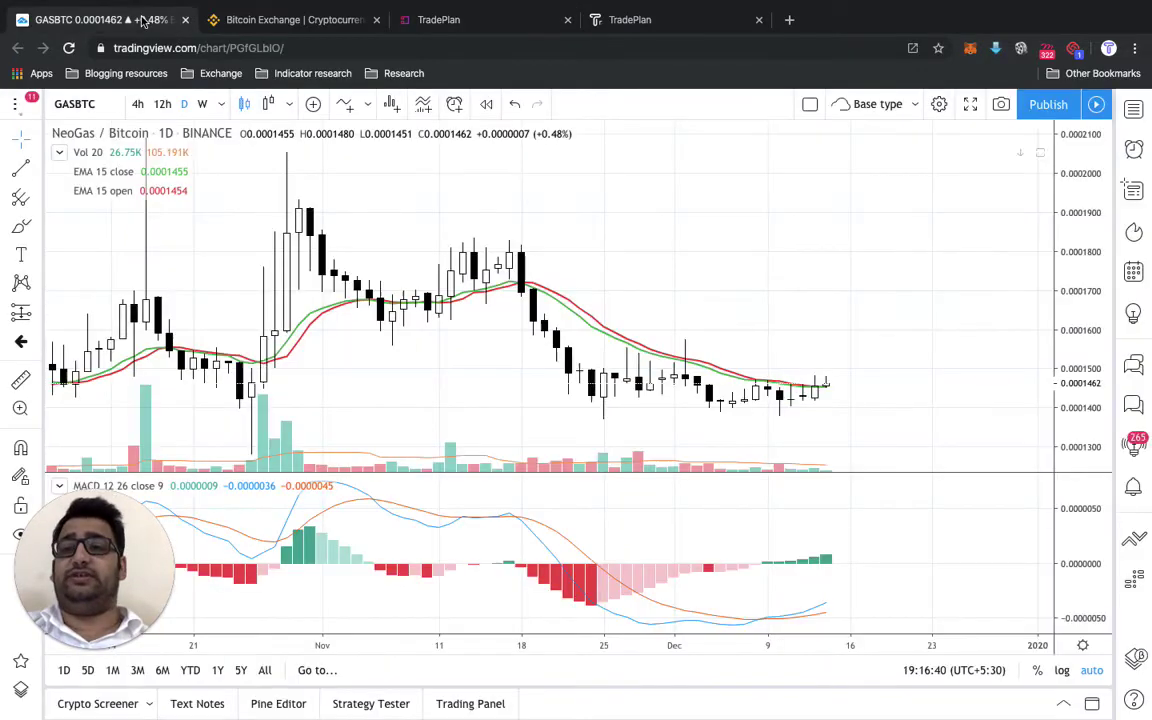
pyautogui.click(78, 104)
pyautogui.write('HC')
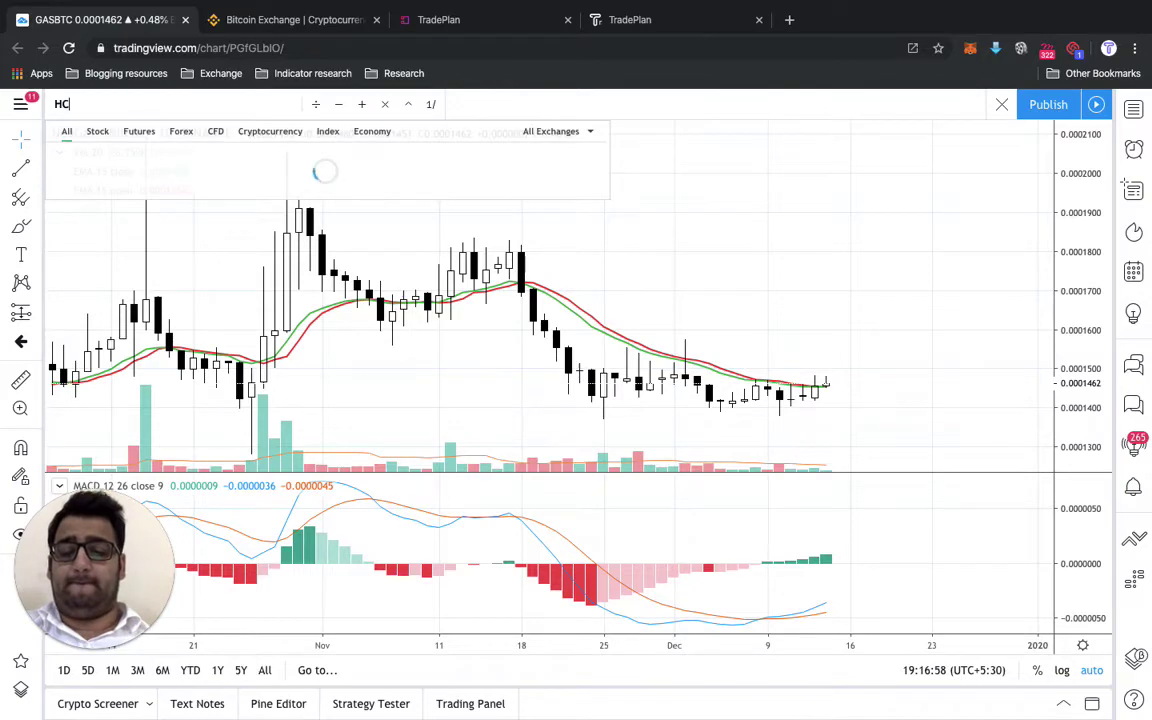
pyautogui.write('USDT')
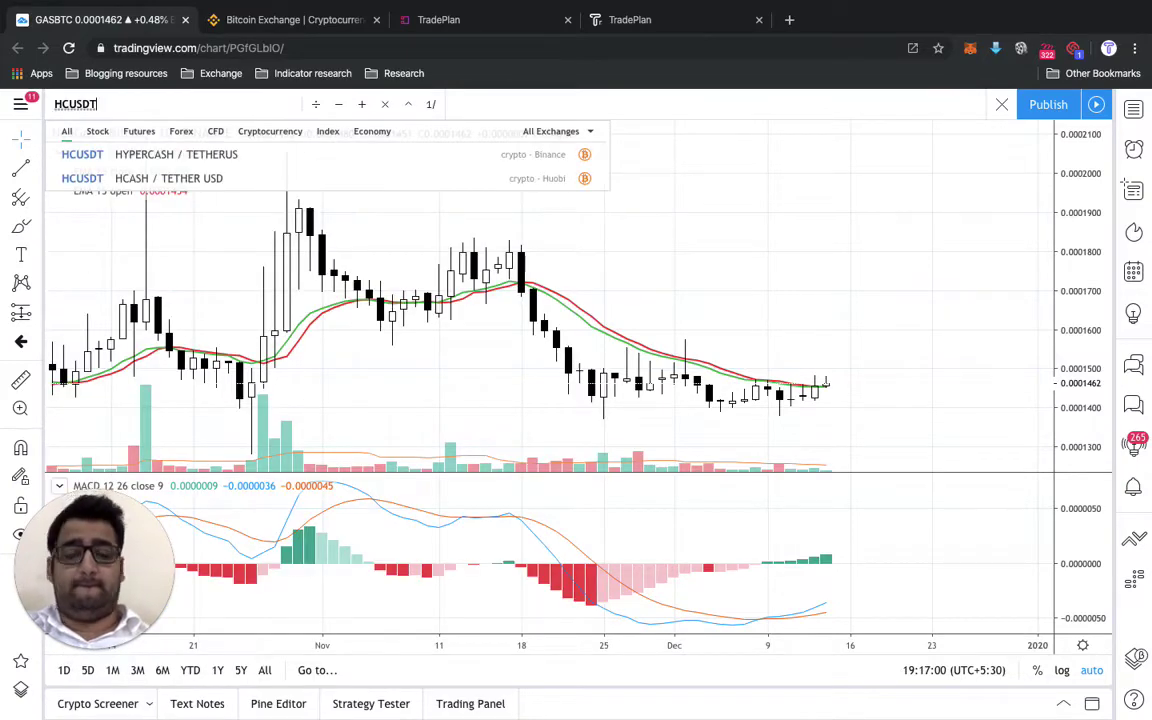
pyautogui.press('Down')
pyautogui.press('Return')
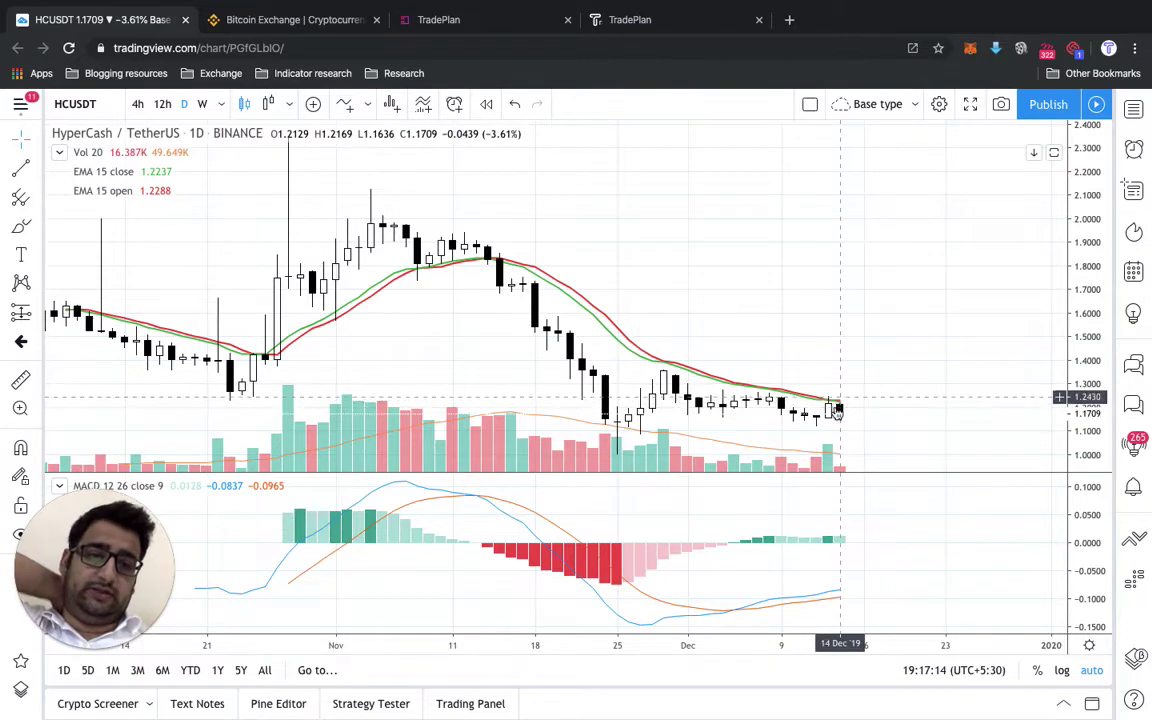
# Examine the EMA and MACD values of the latest daily HCUSDT candles using the Data Window, and close it.
pyautogui.scroll(10, 837, 411)
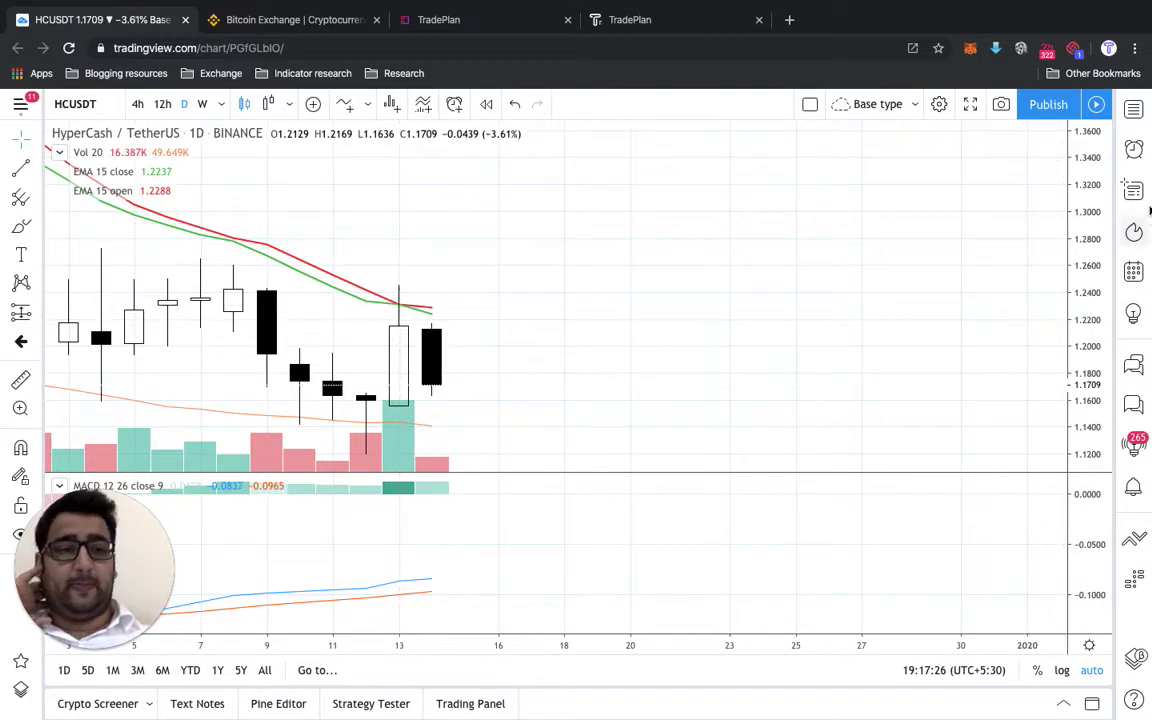
pyautogui.click(1146, 196)
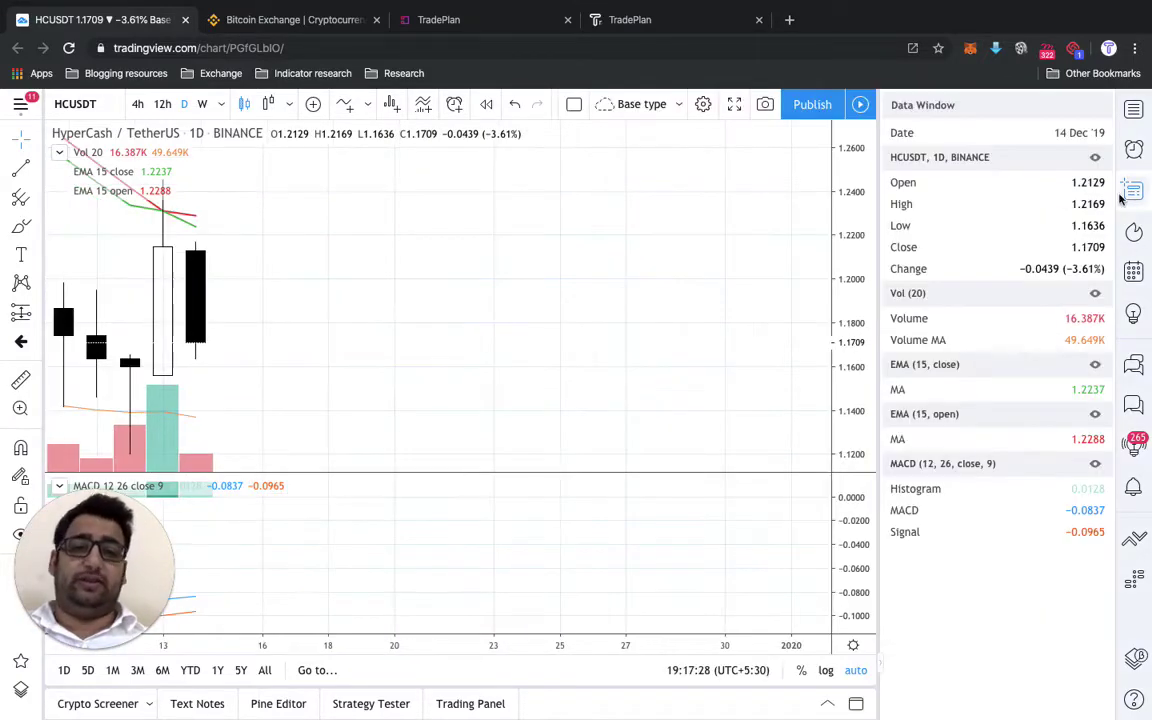
pyautogui.hscroll(-5, 324, 311)
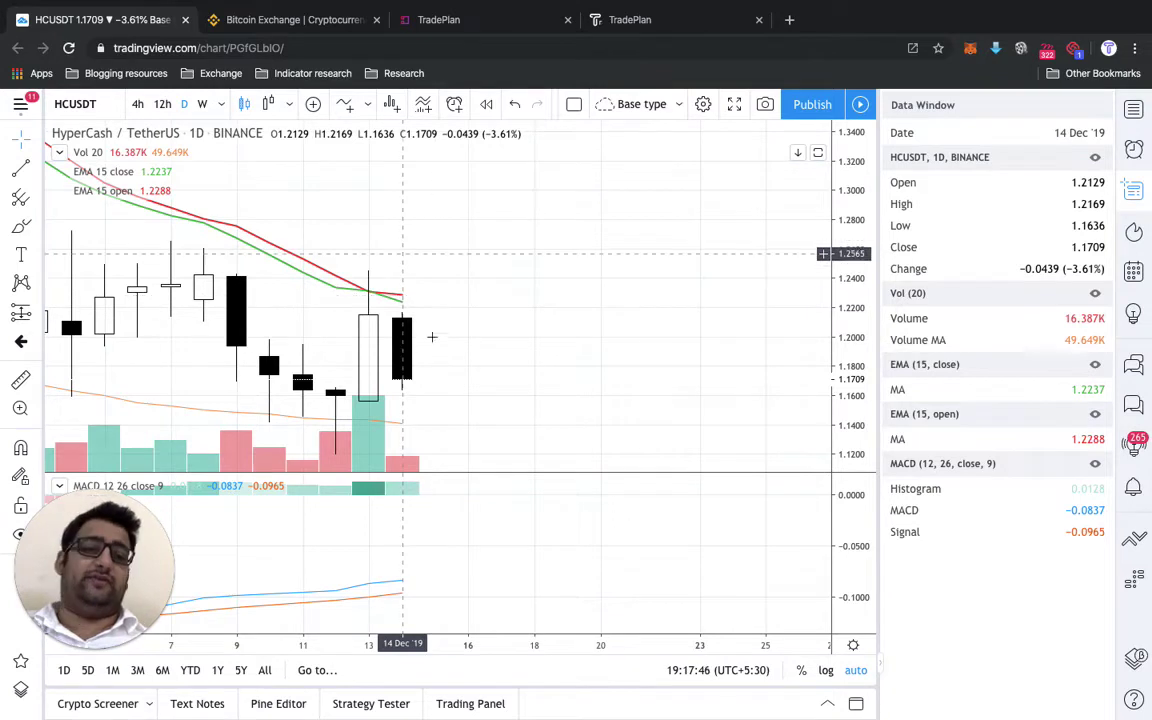
pyautogui.scroll(3, 432, 340)
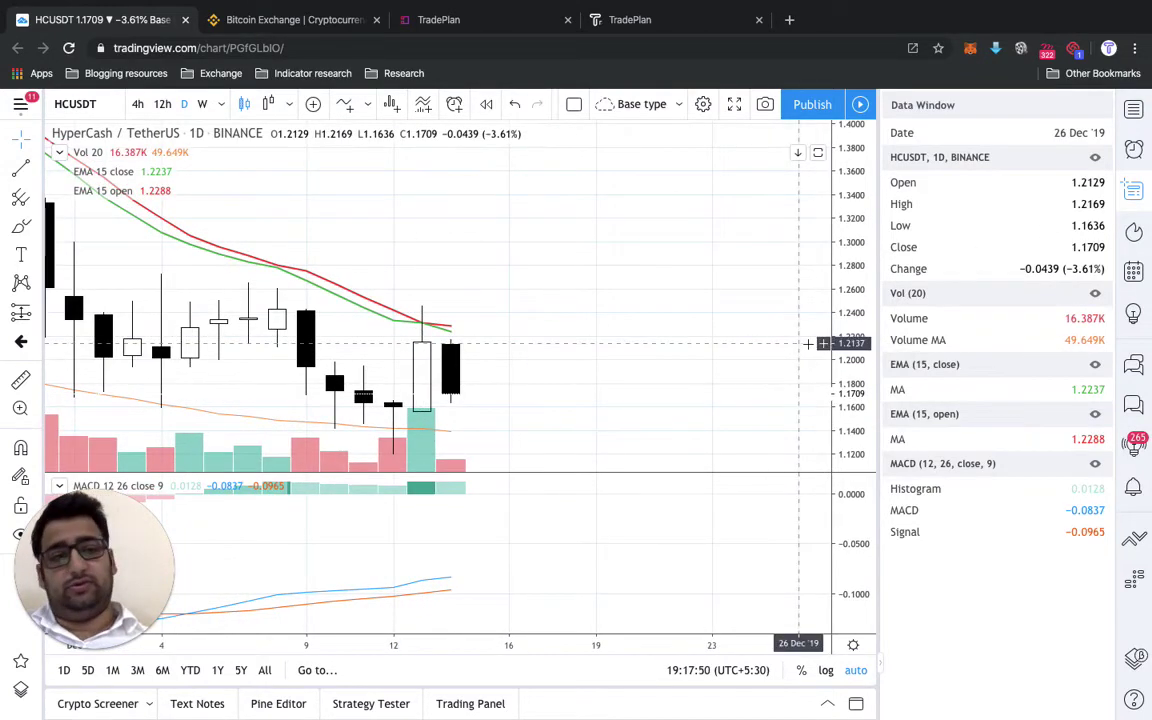
pyautogui.click(1136, 196)
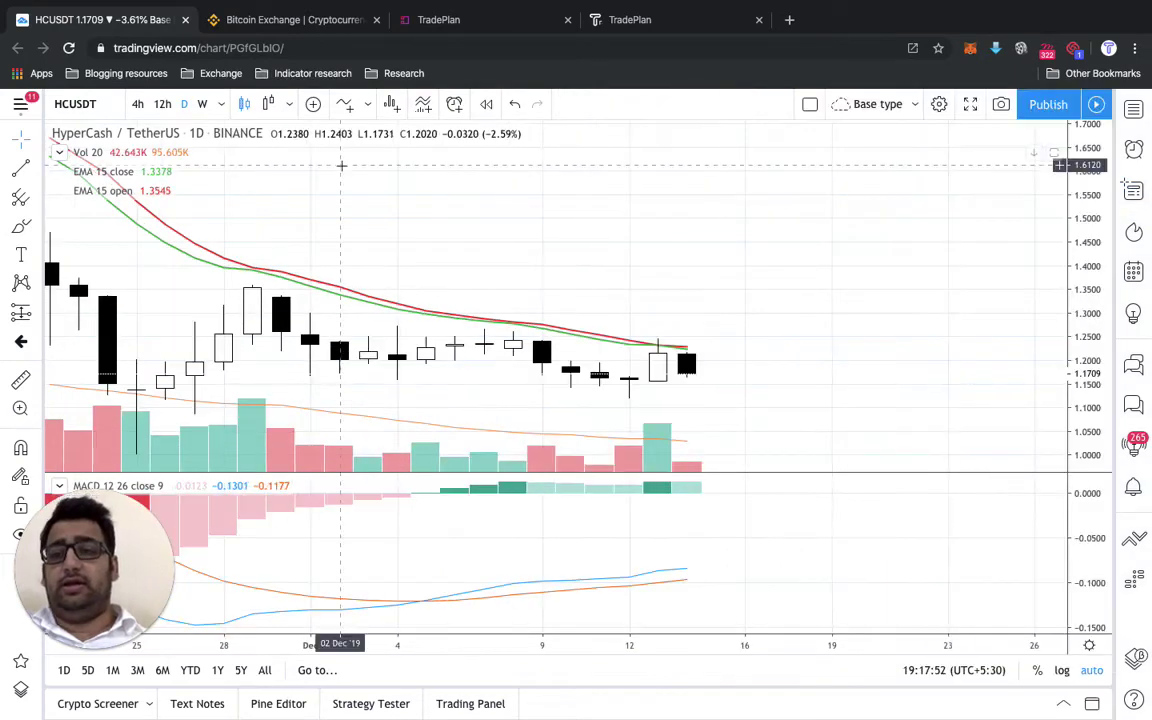
# Switch to TradePlan and remove the MACD criterion and the previous-candle EMA criterion from the screener.
pyautogui.click(491, 22)
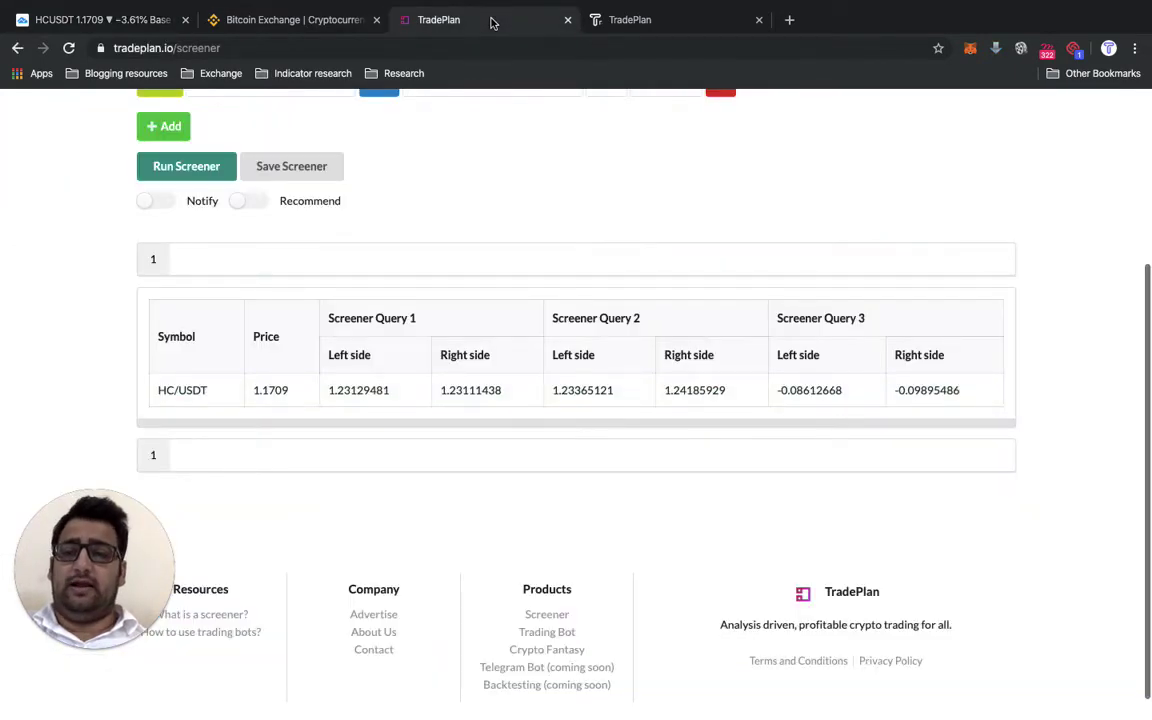
pyautogui.scroll(3, 500, 194)
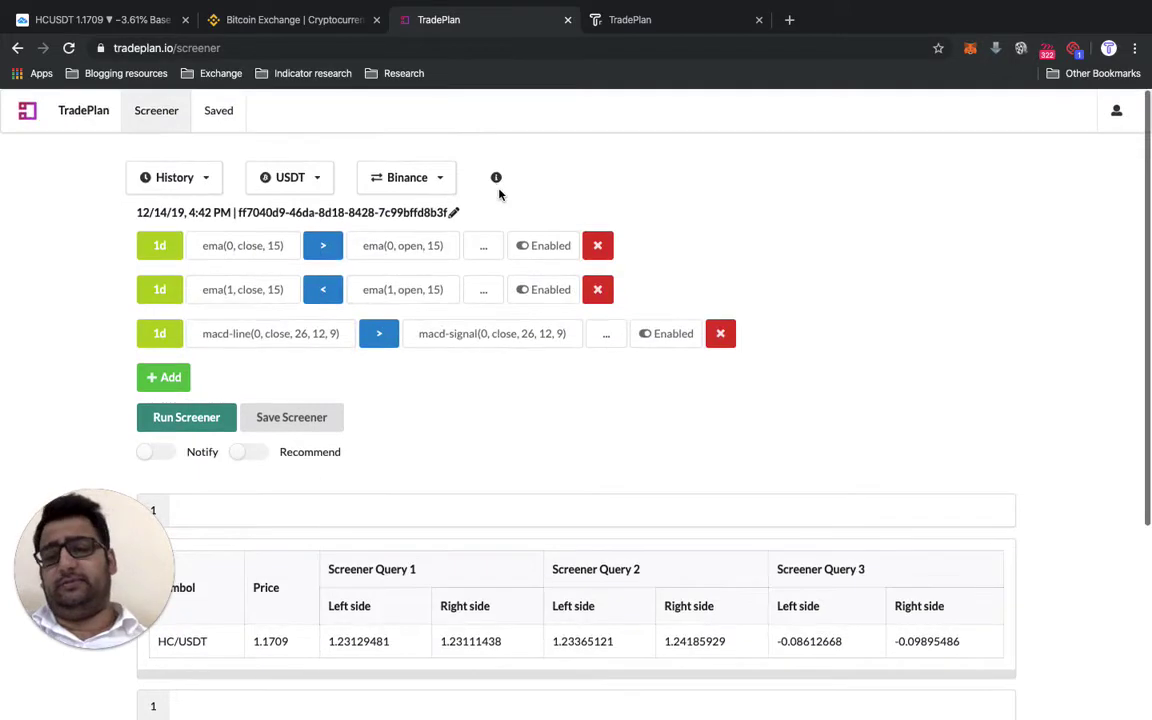
pyautogui.click(721, 334)
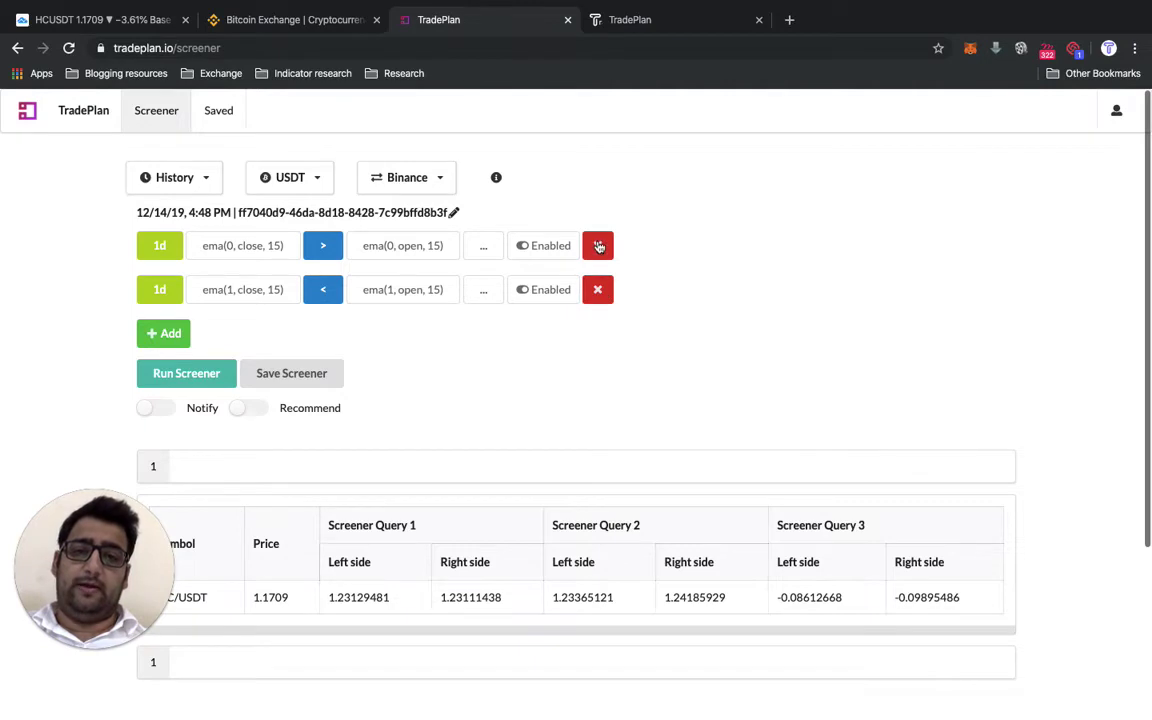
pyautogui.click(598, 246)
# Check the screener history and start a new blank screener.
pyautogui.click(146, 175)
pyautogui.click(146, 175)
pyautogui.click(160, 180)
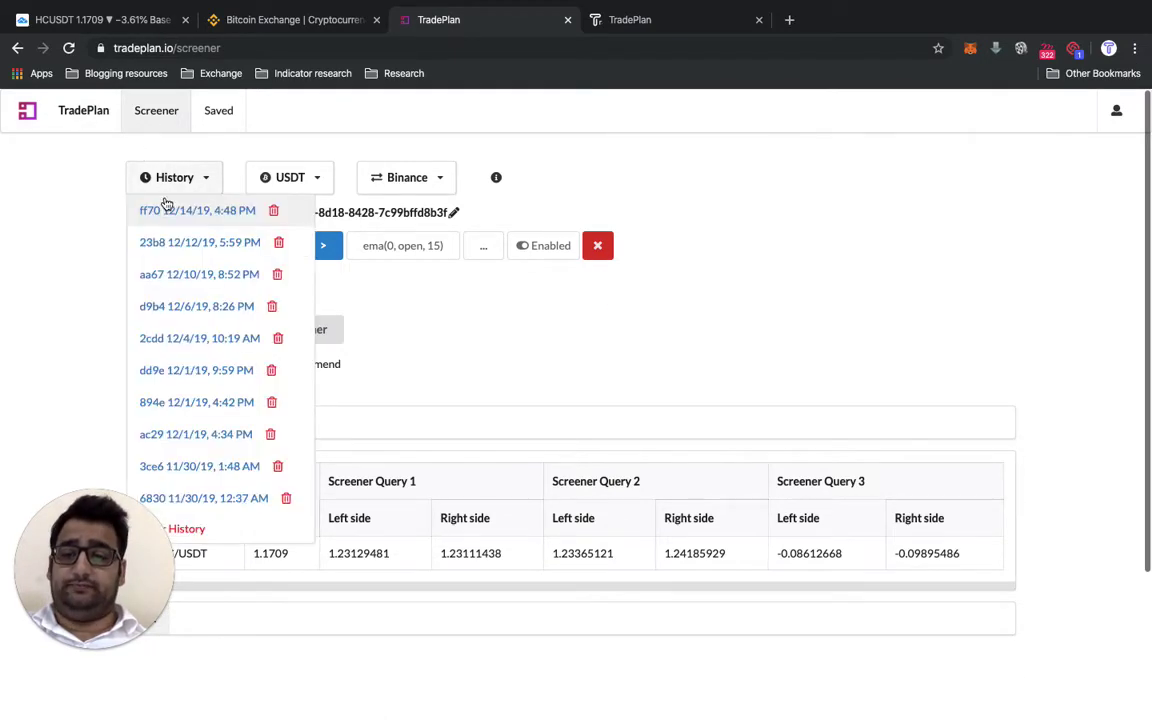
pyautogui.click(152, 182)
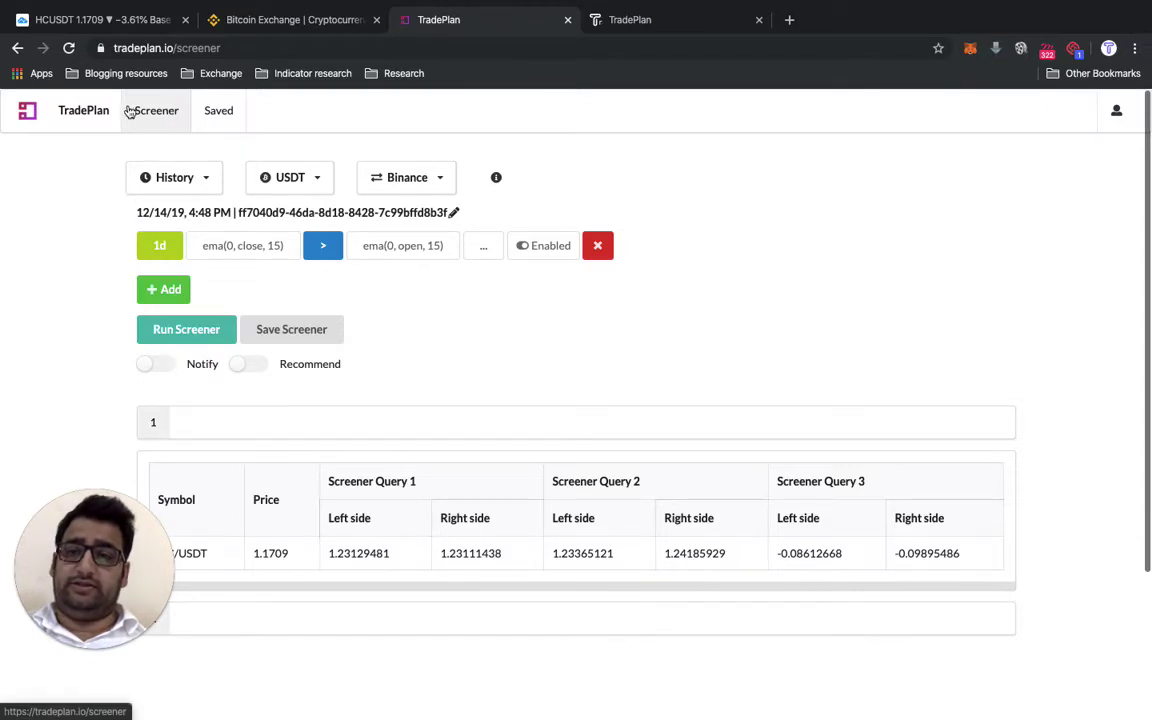
pyautogui.click(150, 112)
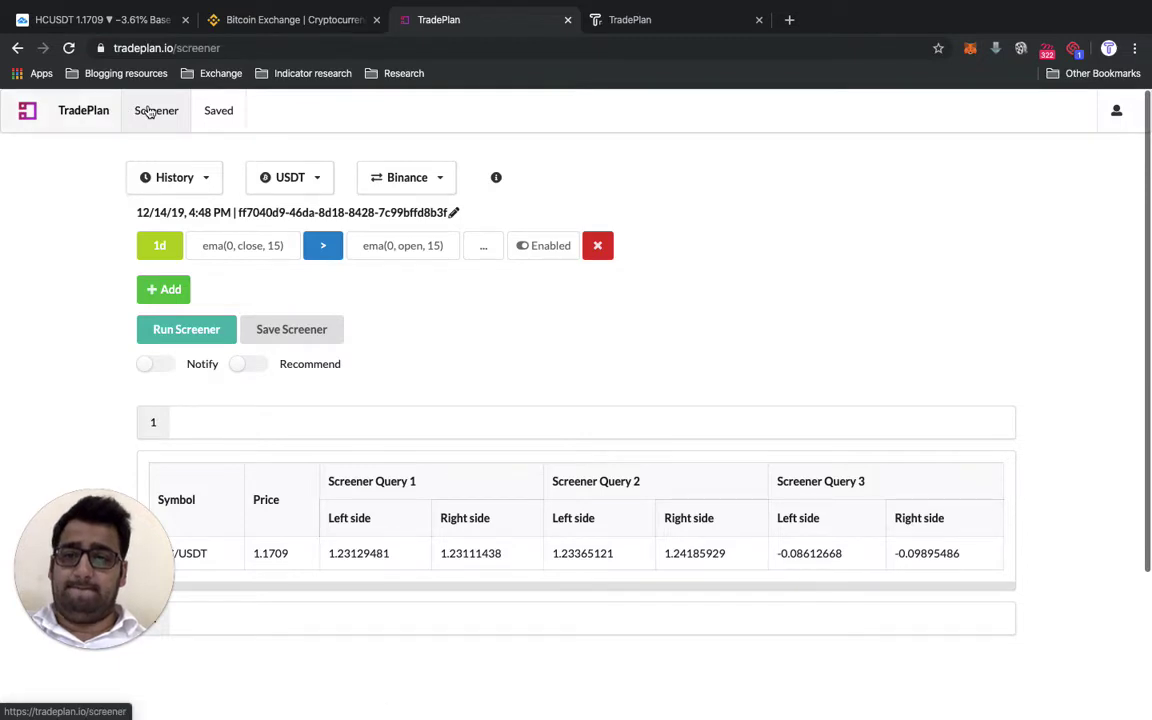
pyautogui.click(148, 112)
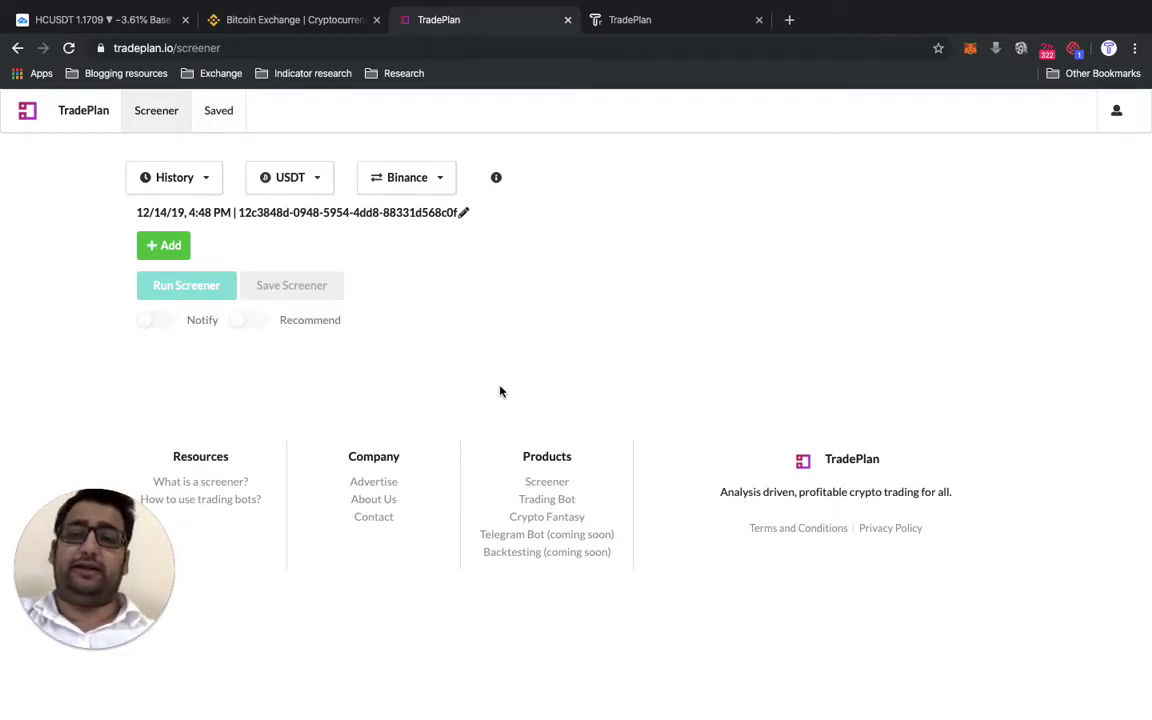
# Add a criterion to the blank screener and set its indicator to volume at 0 candles ago.
pyautogui.click(181, 252)
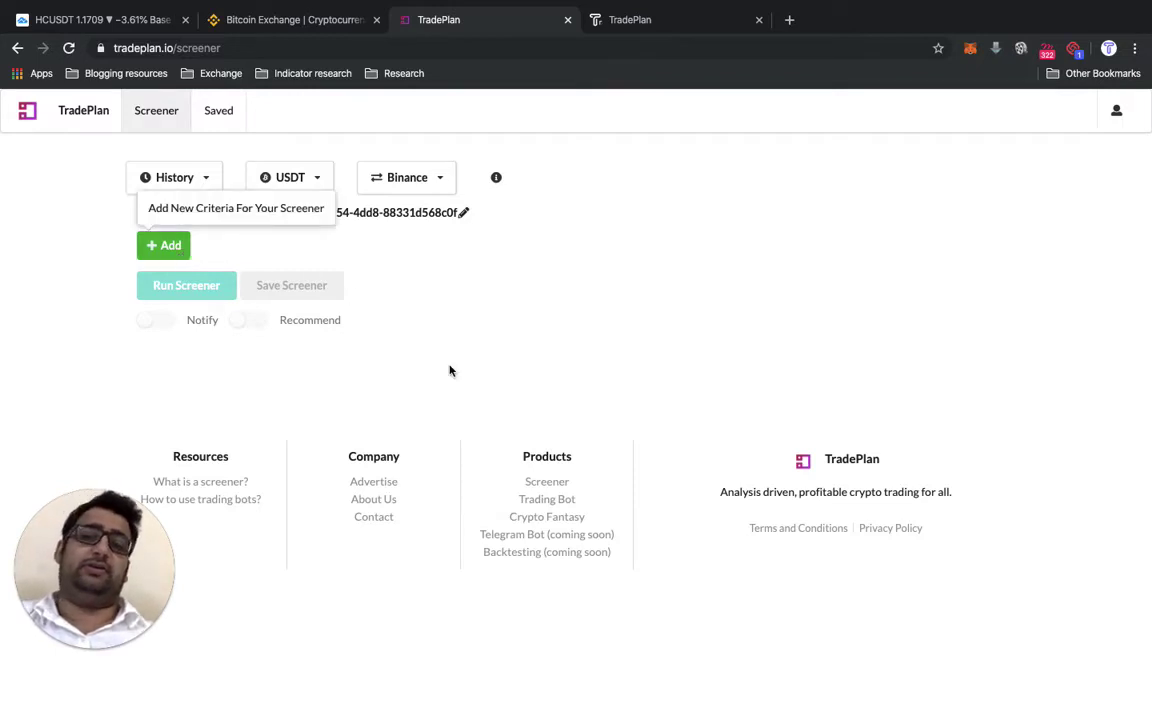
pyautogui.click(232, 250)
pyautogui.click(469, 396)
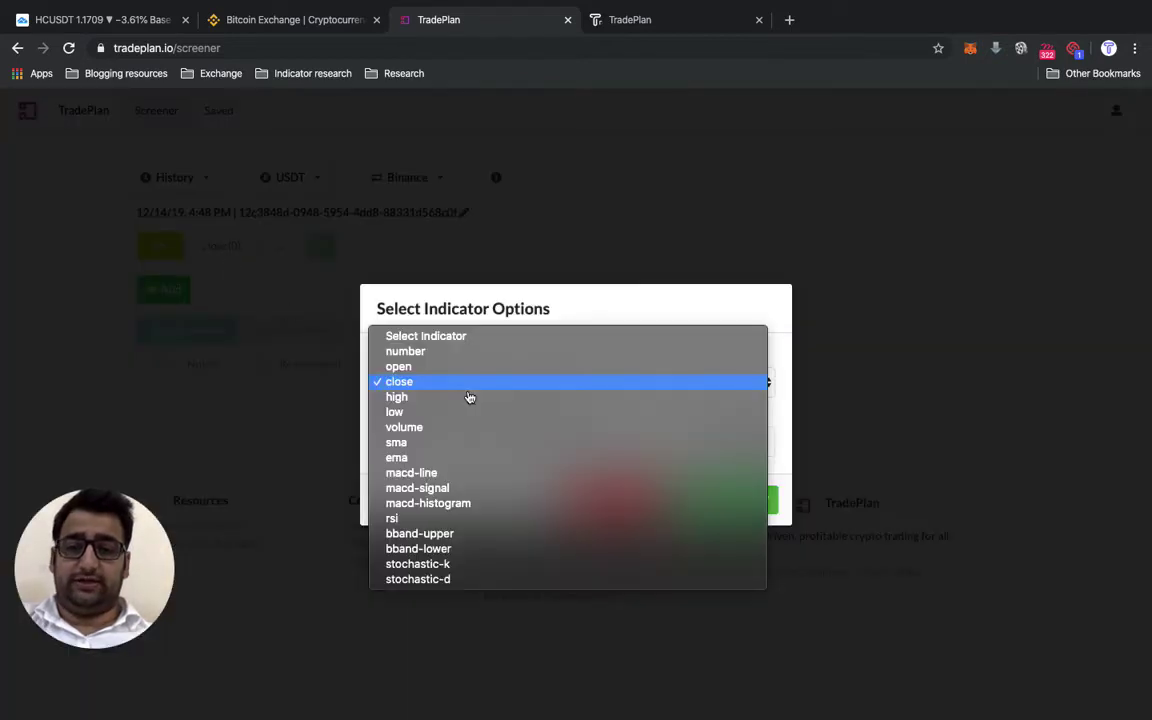
pyautogui.click(465, 428)
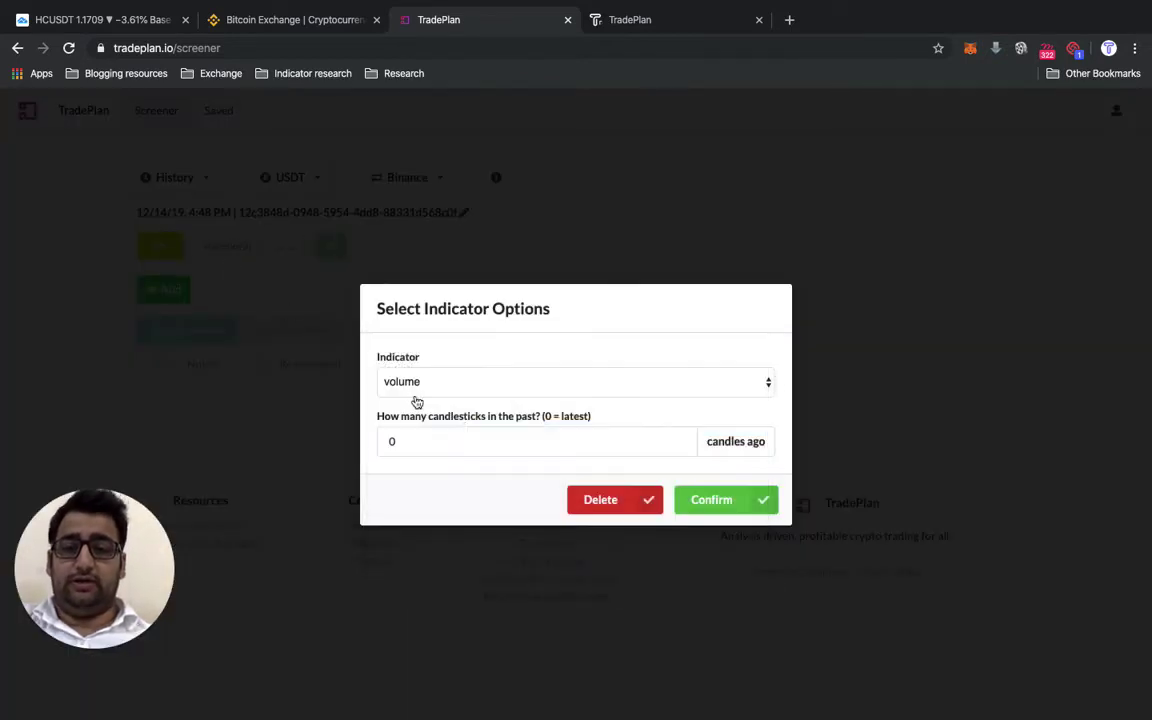
pyautogui.click(721, 500)
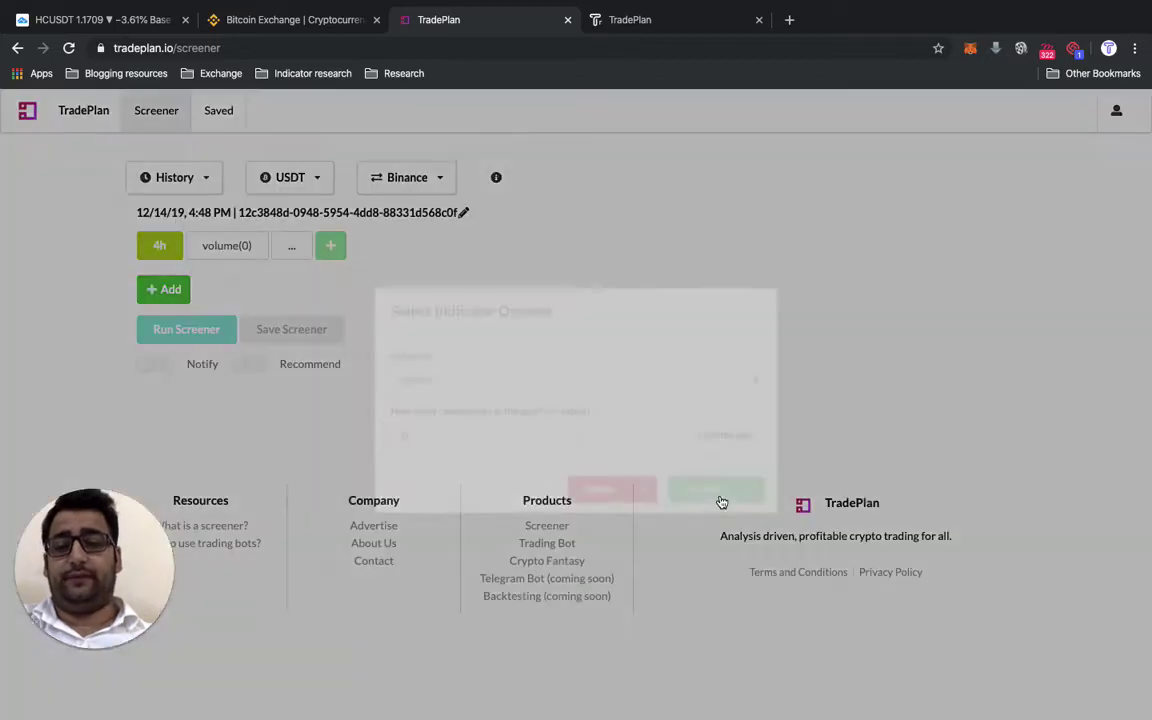
# Complete the 4h criterion so that volume(0) must be greater than the volume 1 candle ago.
pyautogui.click(292, 248)
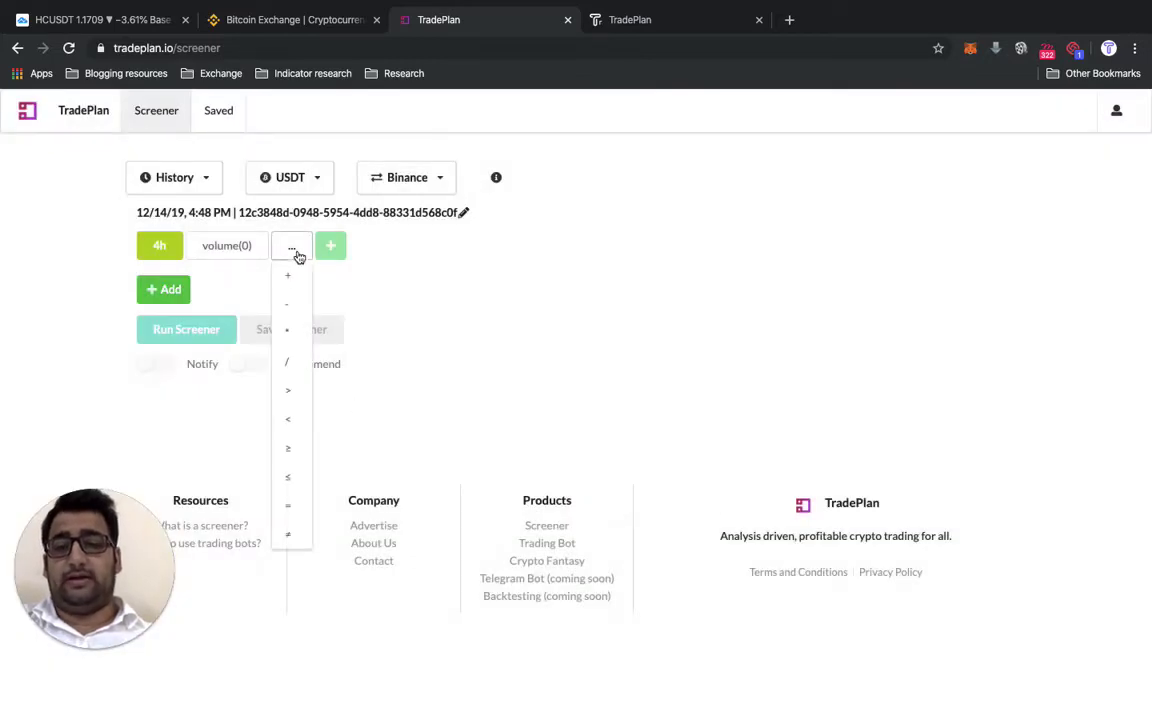
pyautogui.click(292, 391)
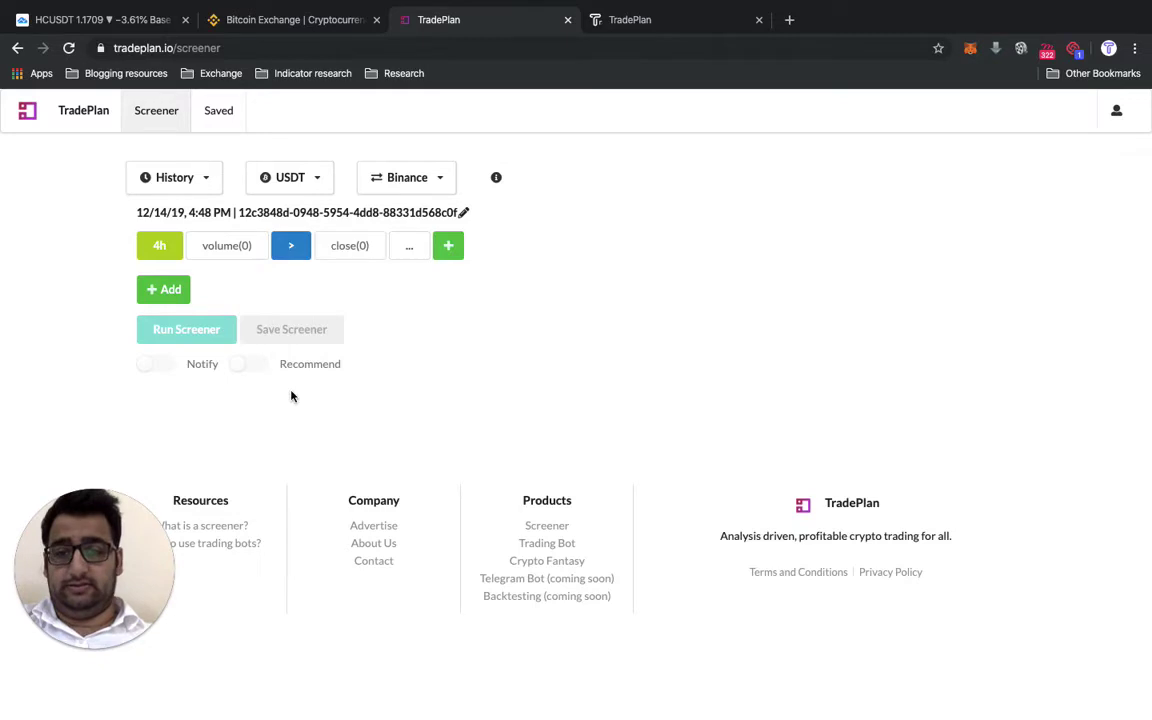
pyautogui.click(350, 247)
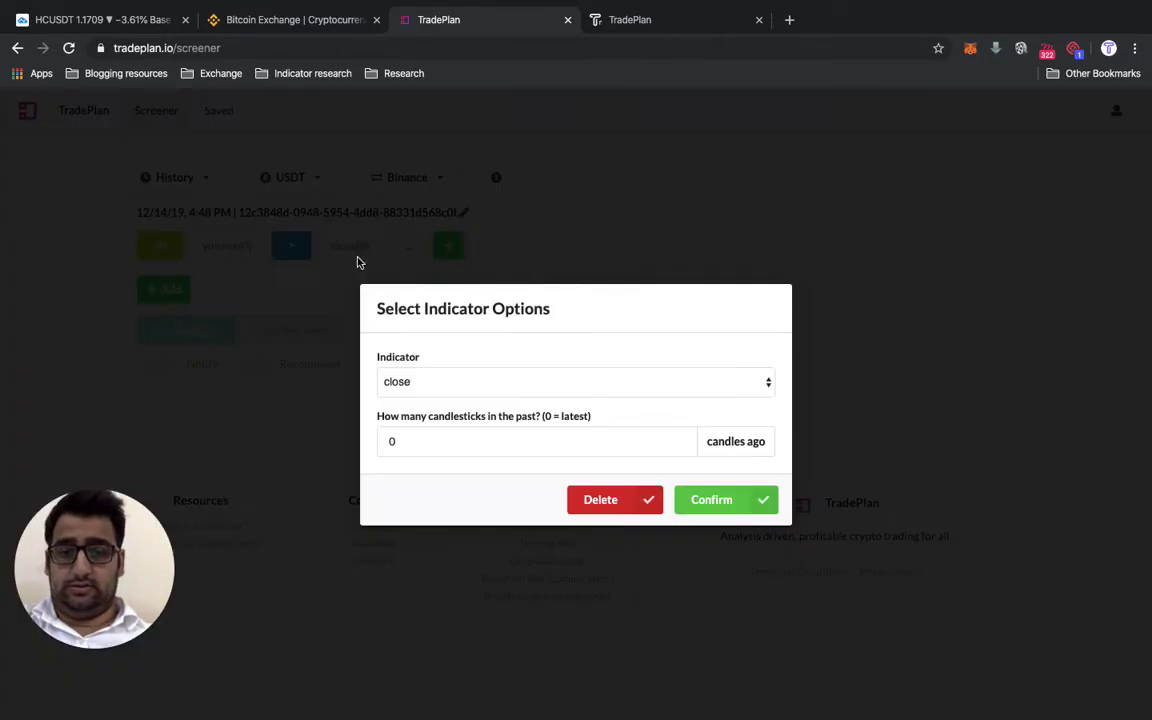
pyautogui.click(465, 390)
pyautogui.click(455, 431)
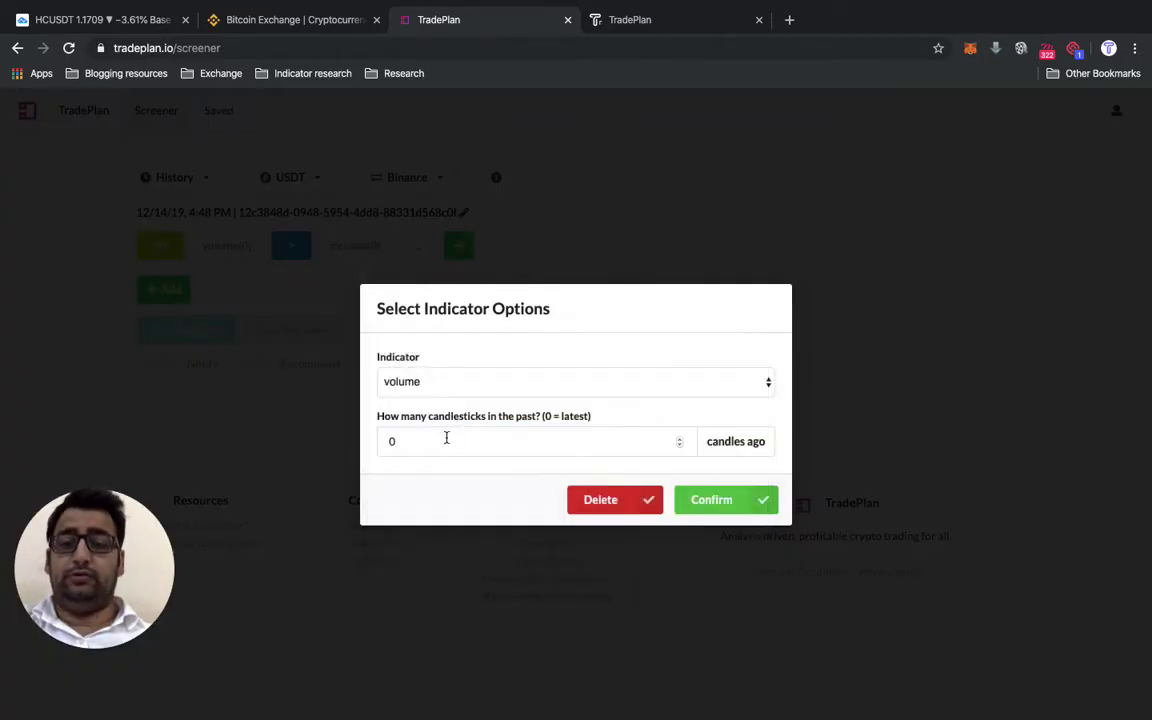
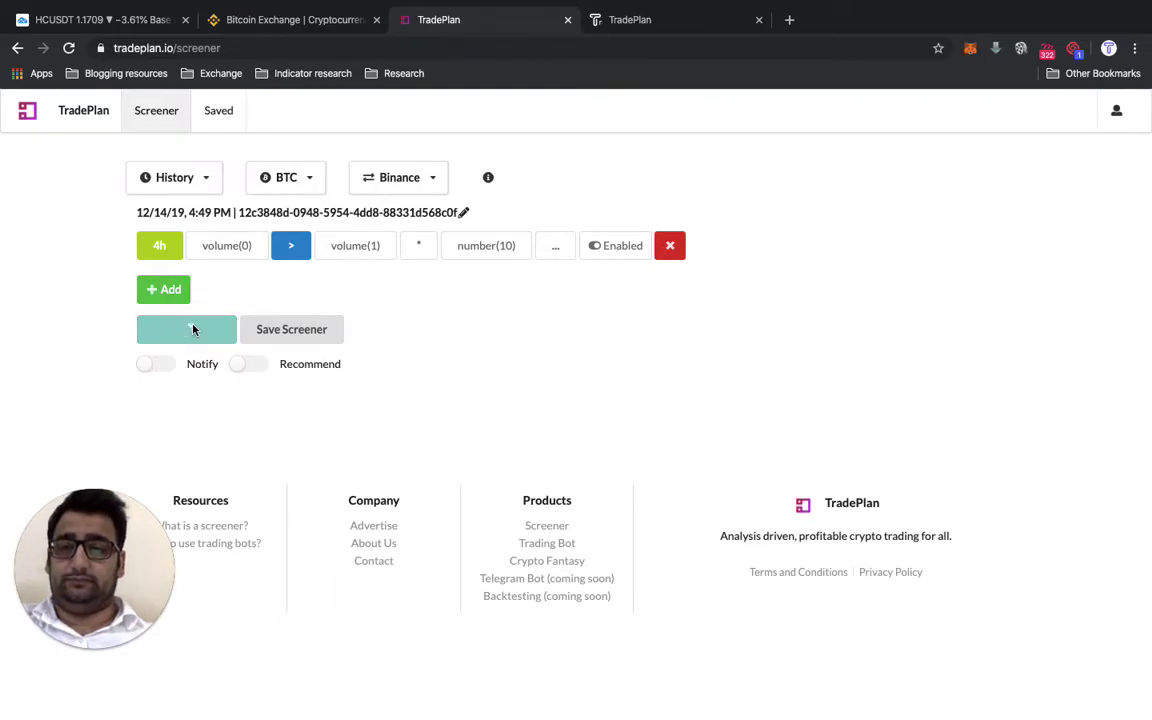
# Check the matched BTC pairs, set the criterion's volume multiplier to 15, and rerun the screener.
pyautogui.scroll(-4, 193, 330)
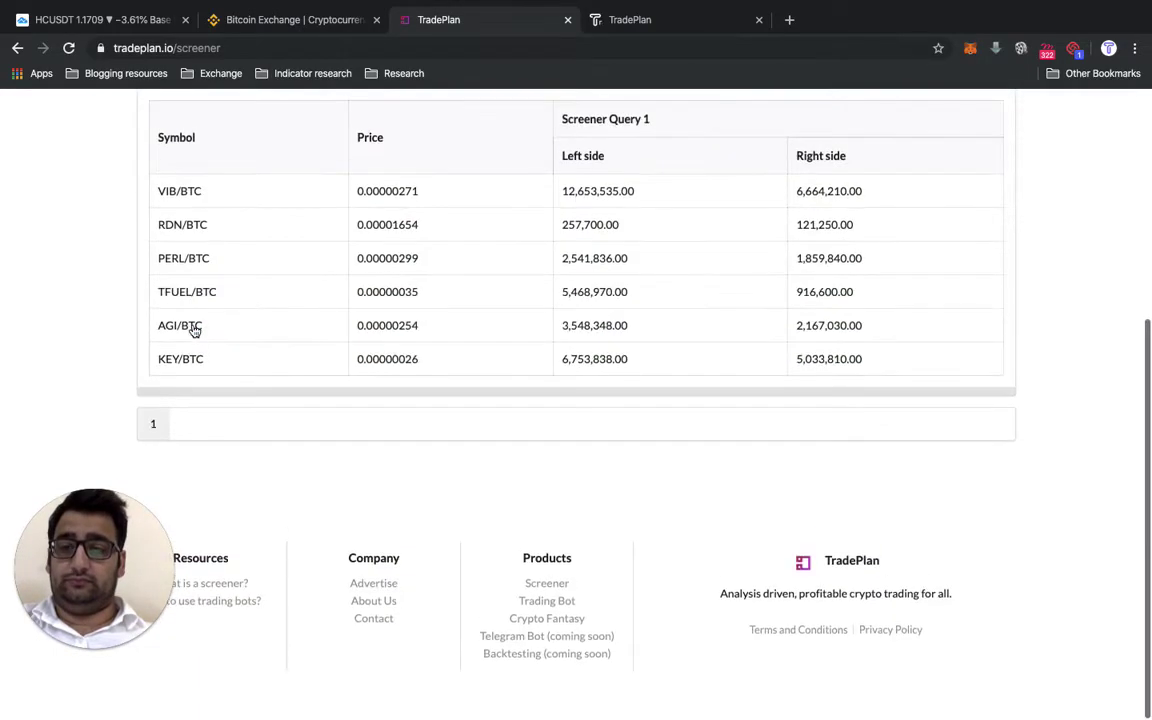
pyautogui.scroll(1, 193, 330)
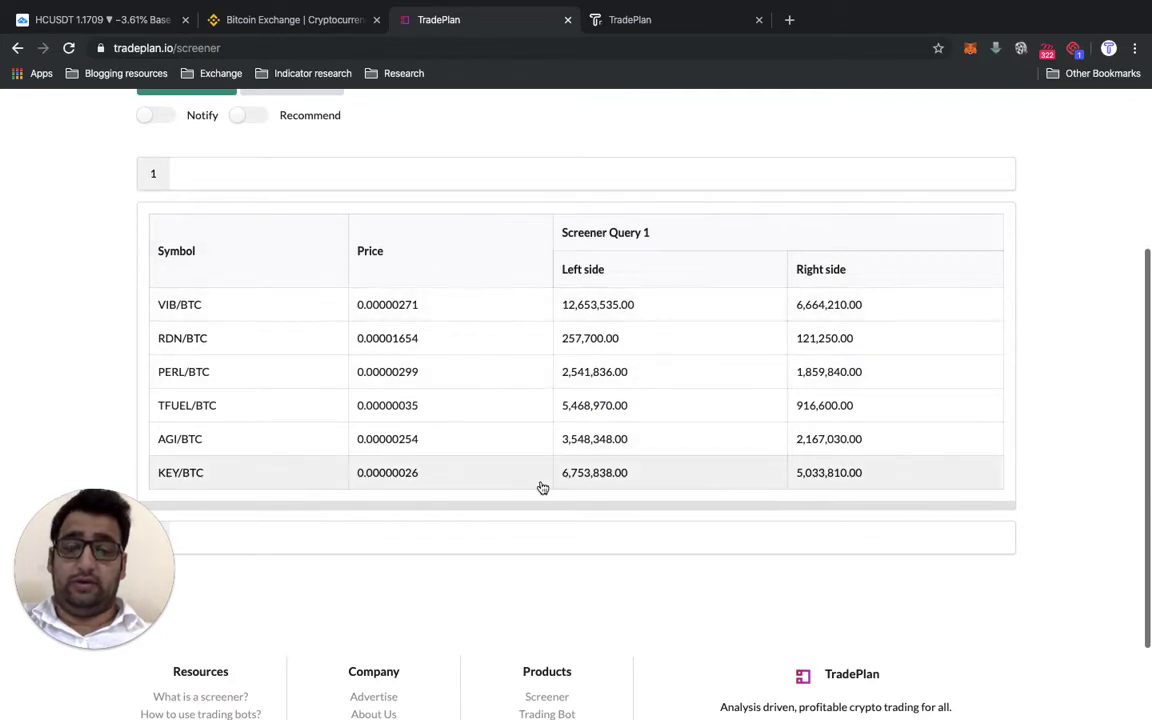
pyautogui.scroll(3, 542, 488)
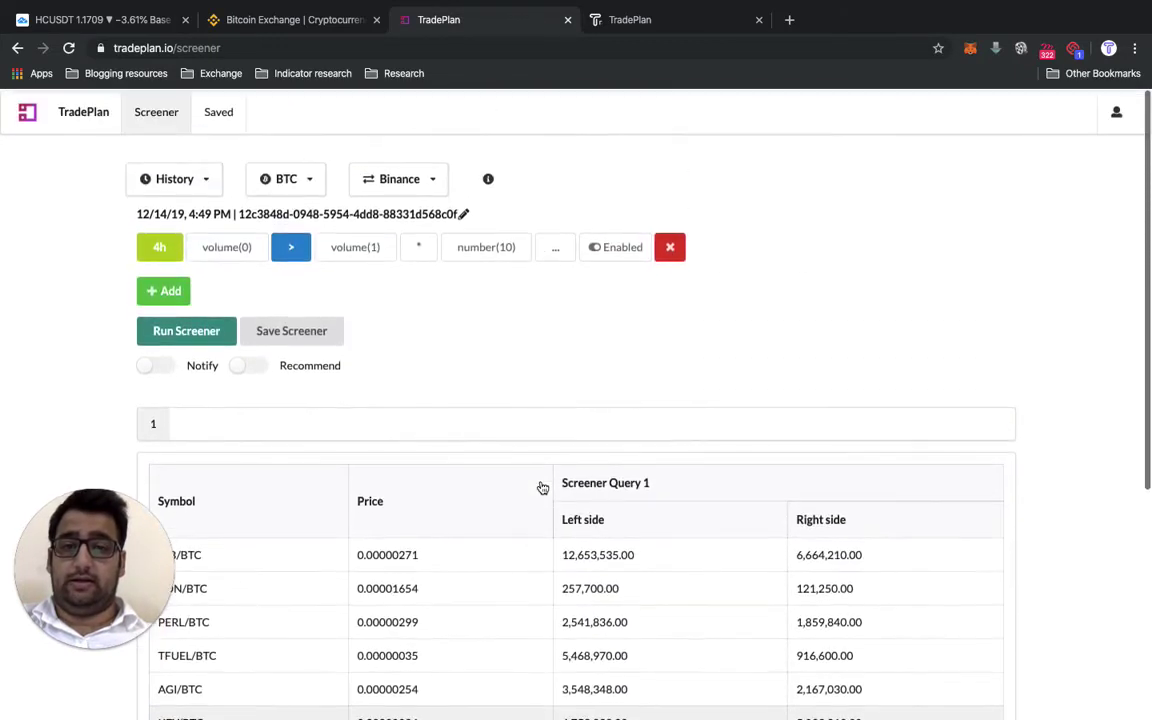
pyautogui.click(485, 246)
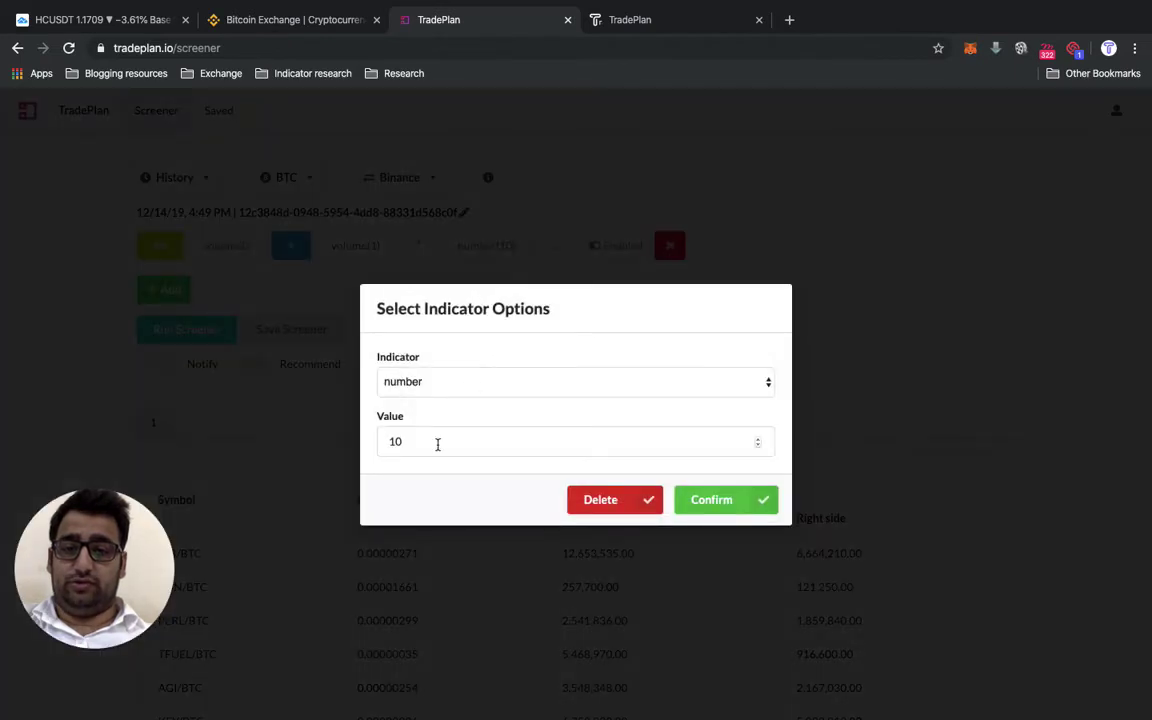
pyautogui.click(437, 443)
pyautogui.press('BackSpace')
pyautogui.write('5')
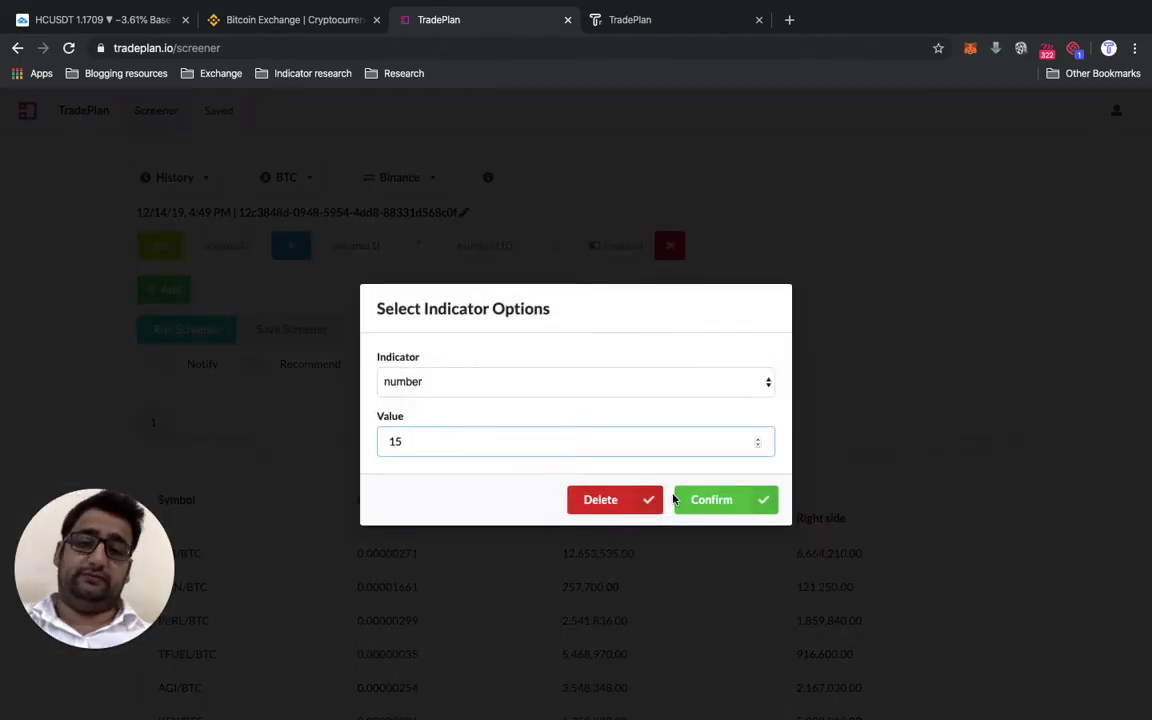
pyautogui.click(706, 515)
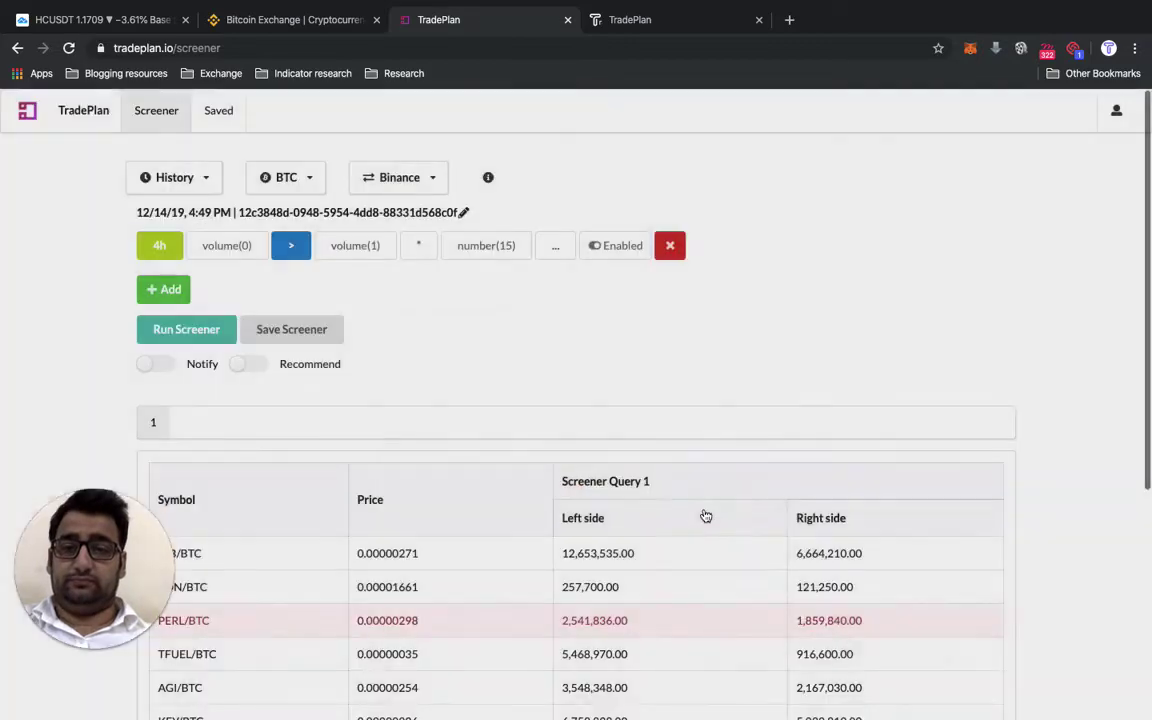
pyautogui.click(219, 332)
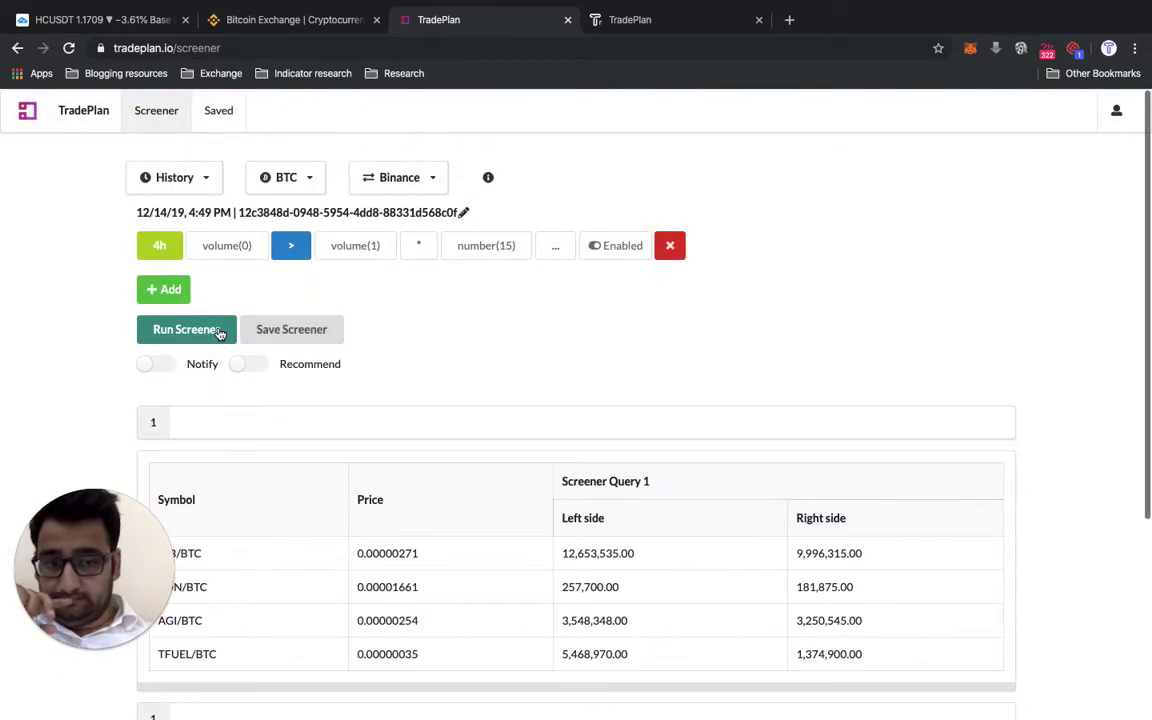
pyautogui.scroll(-4, 219, 332)
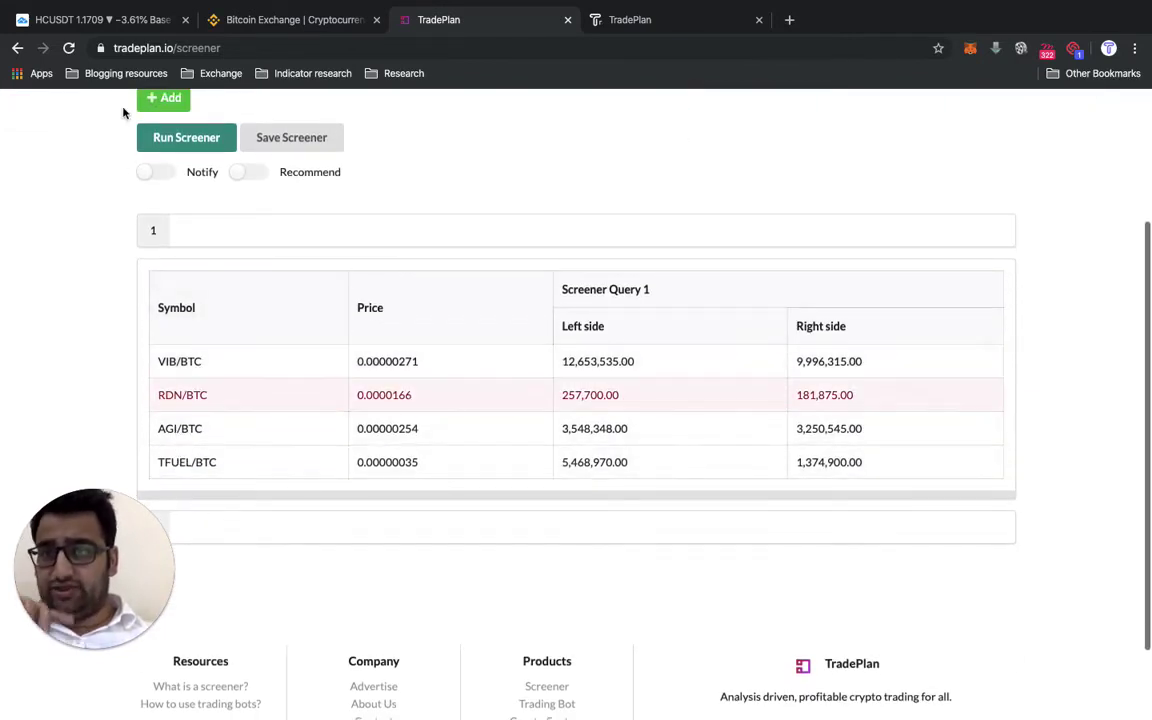
# Switch to TradingView, load the 4h Binance AGIBTC chart, and inspect its recent candle volumes in the Data Window.
pyautogui.click(110, 22)
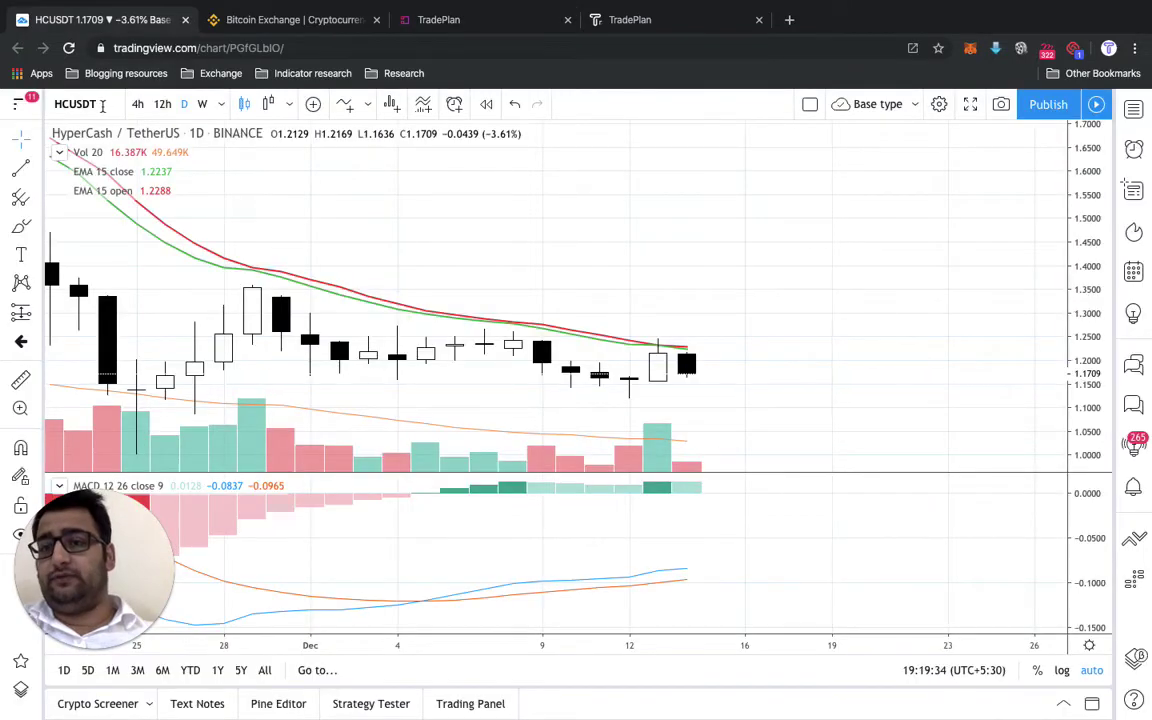
pyautogui.click(139, 104)
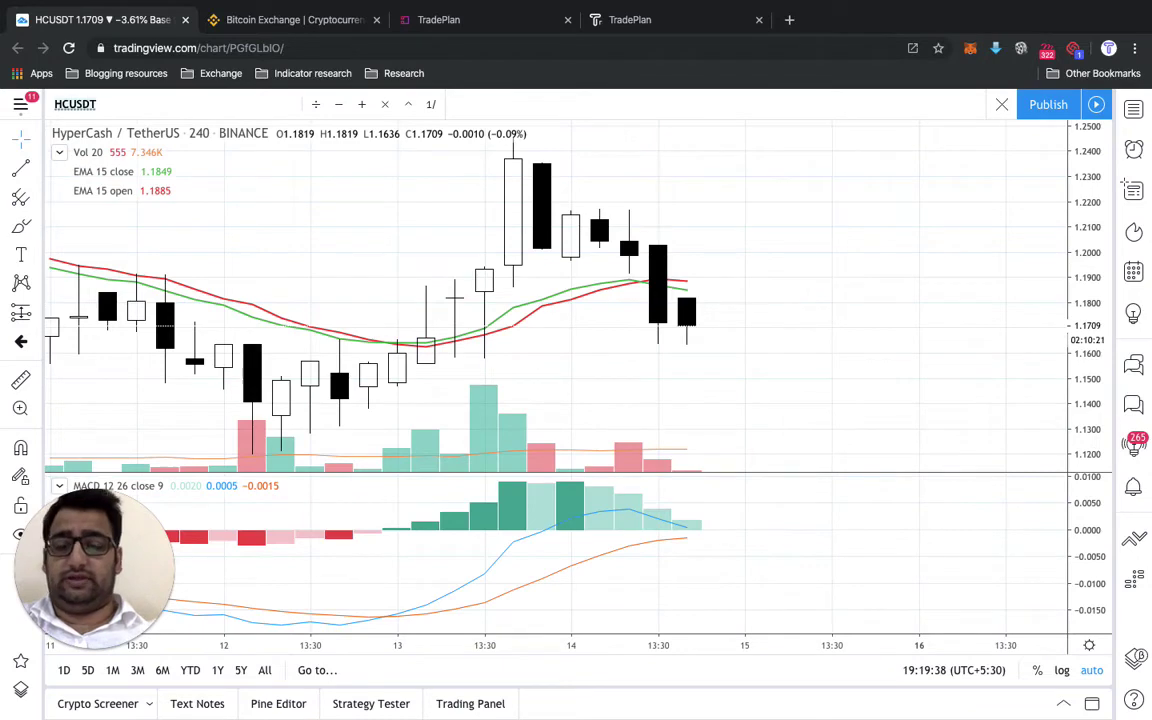
pyautogui.write('AGIBTC')
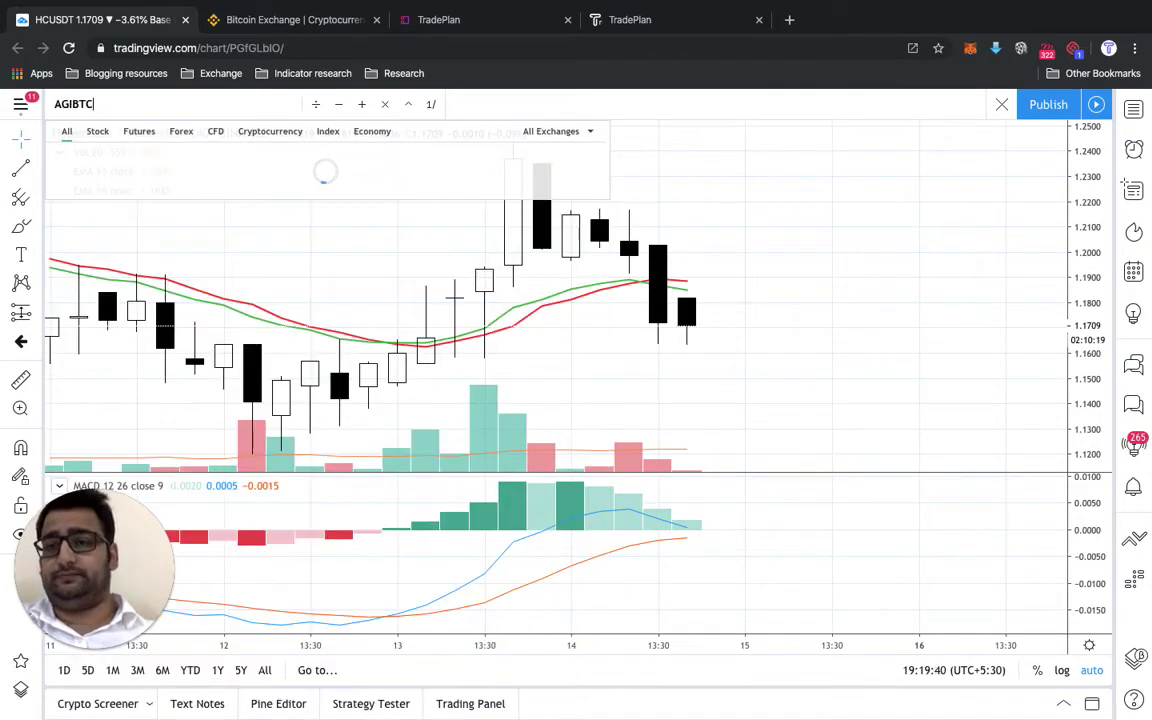
pyautogui.press('Down')
pyautogui.press('Return')
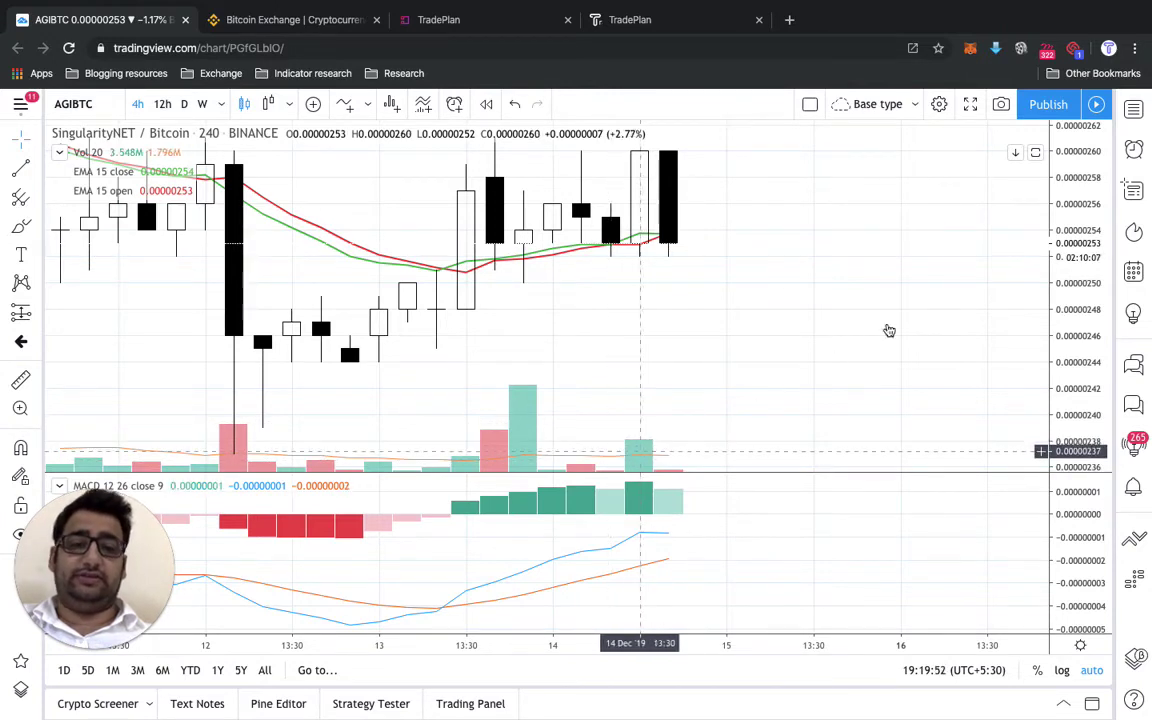
pyautogui.click(1133, 192)
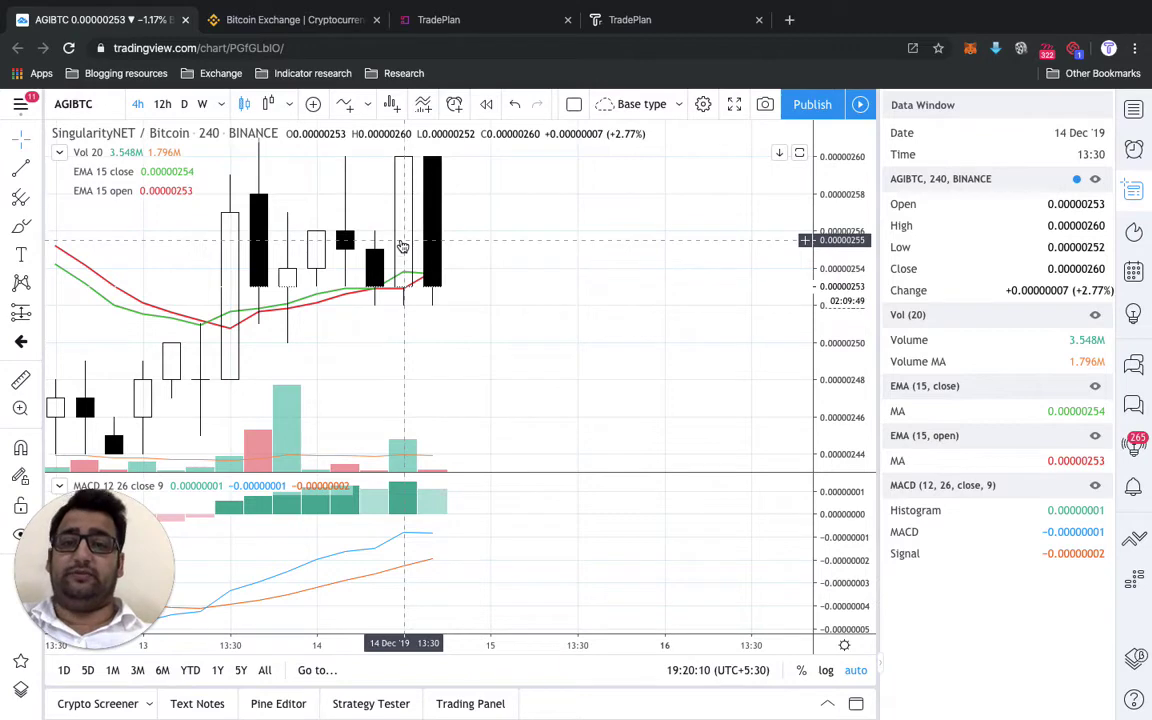
# Switch to TradePlan, change the volume criterion's candlestick interval to 1d, and rerun the screener.
pyautogui.click(505, 26)
pyautogui.scroll(5, 360, 244)
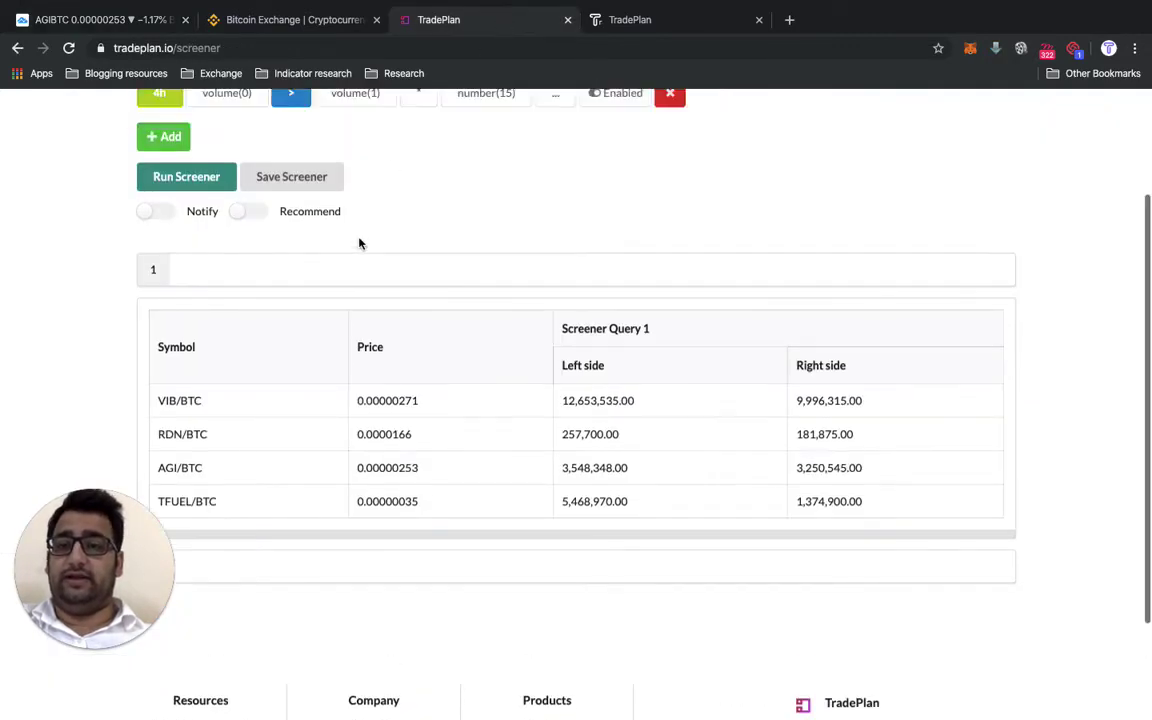
pyautogui.click(169, 247)
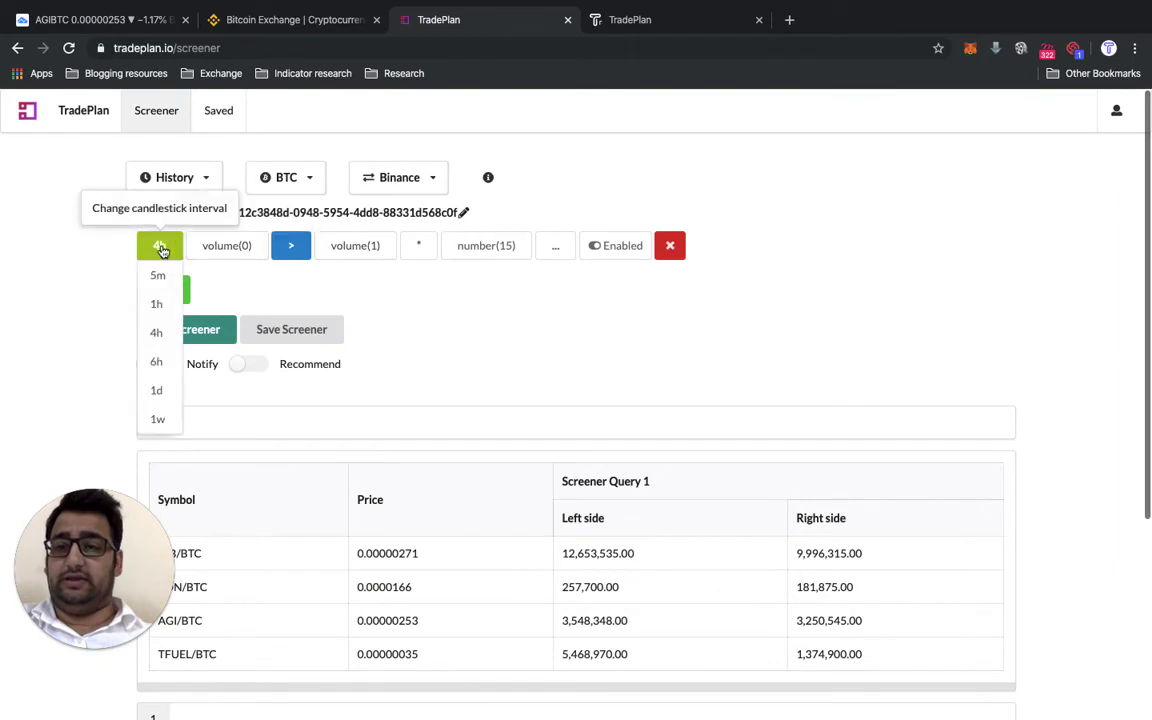
pyautogui.click(158, 392)
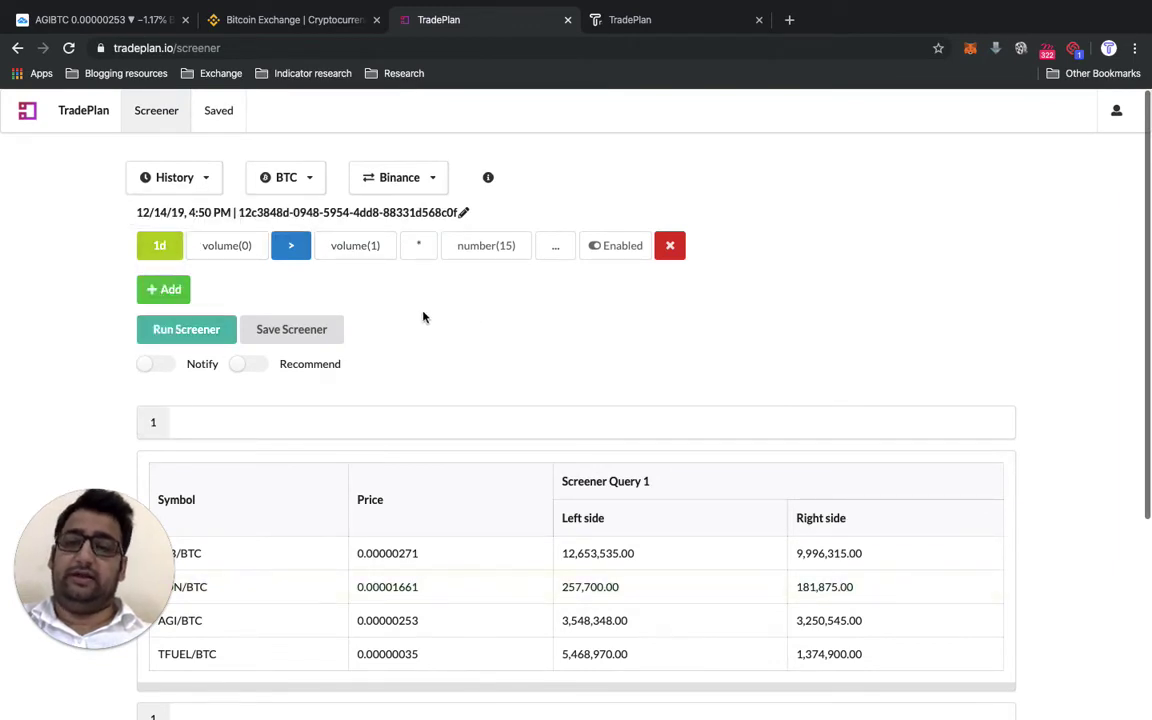
pyautogui.click(207, 332)
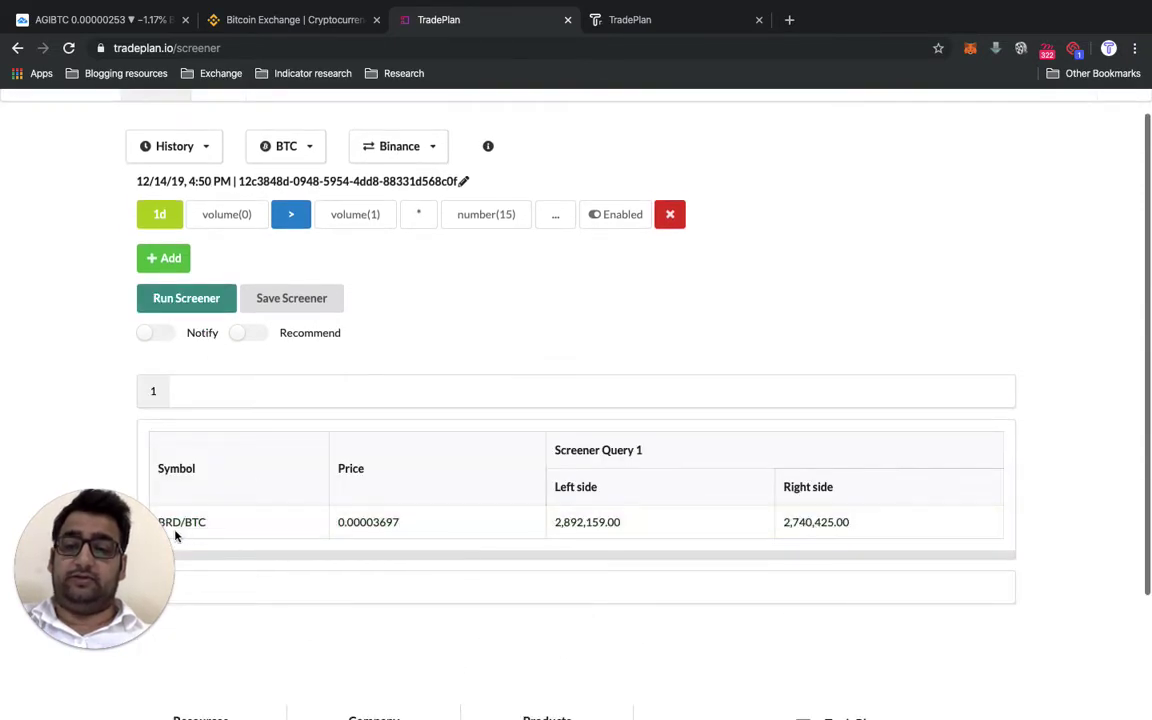
# Switch to TradingView and load the Binance BRDBTC chart with daily candles.
pyautogui.click(117, 20)
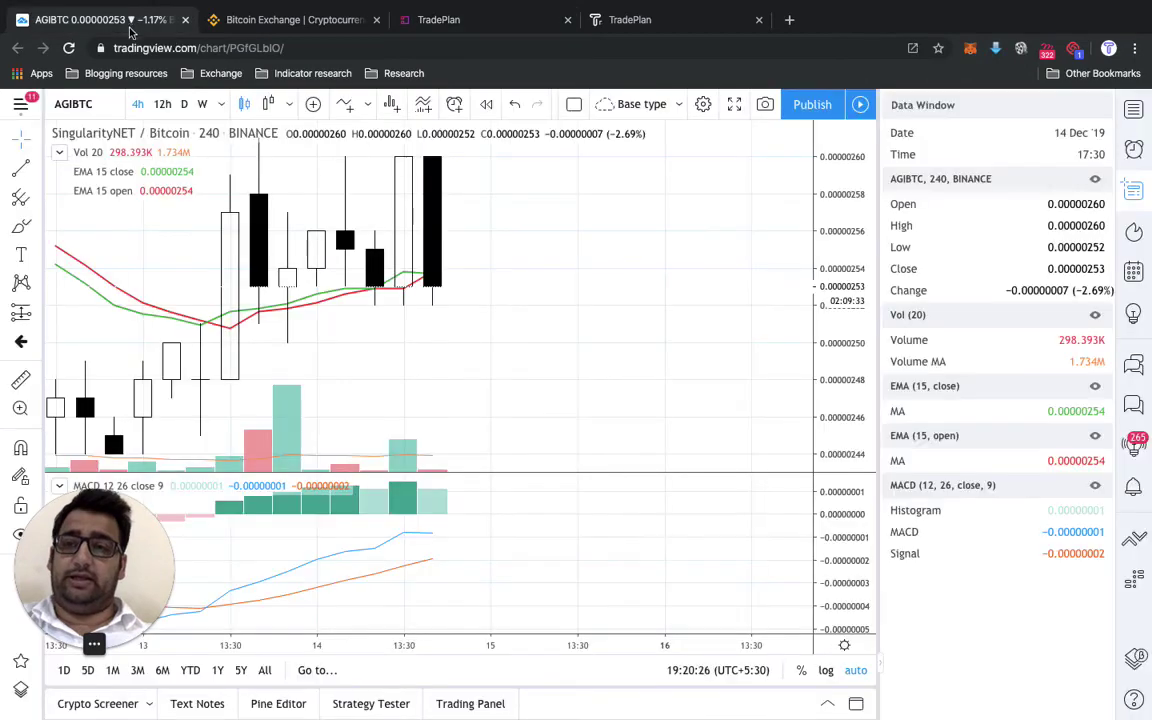
pyautogui.click(94, 105)
pyautogui.write('BRDBTC')
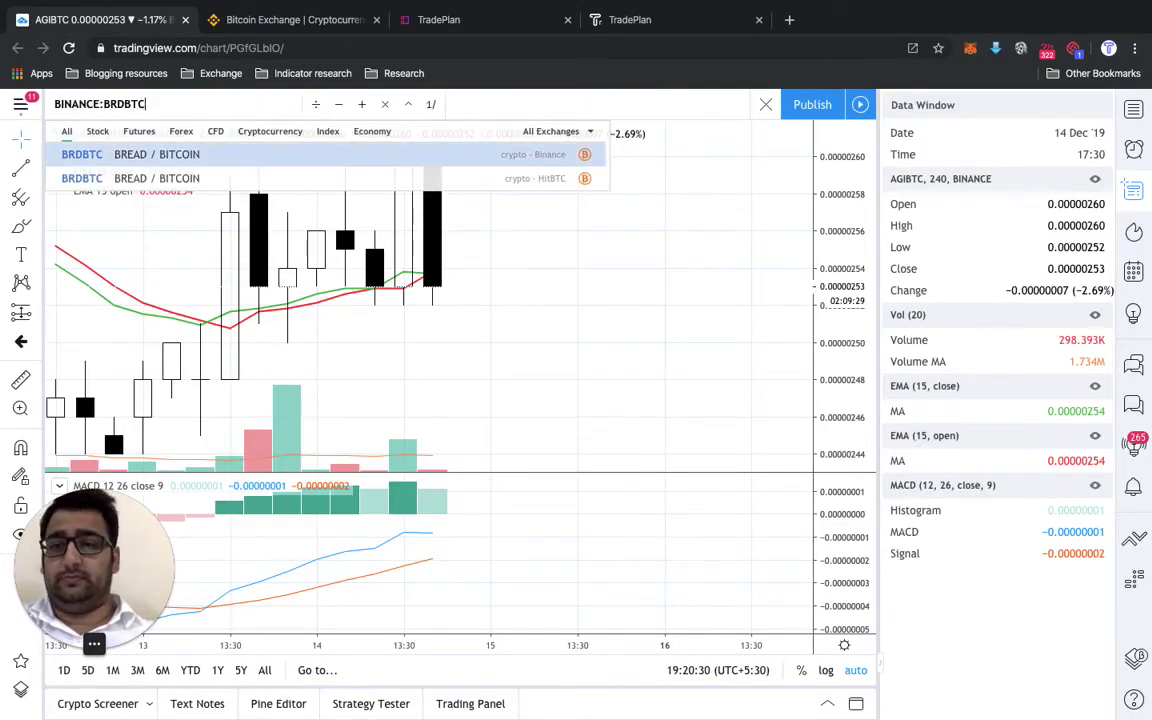
pyautogui.press('Return')
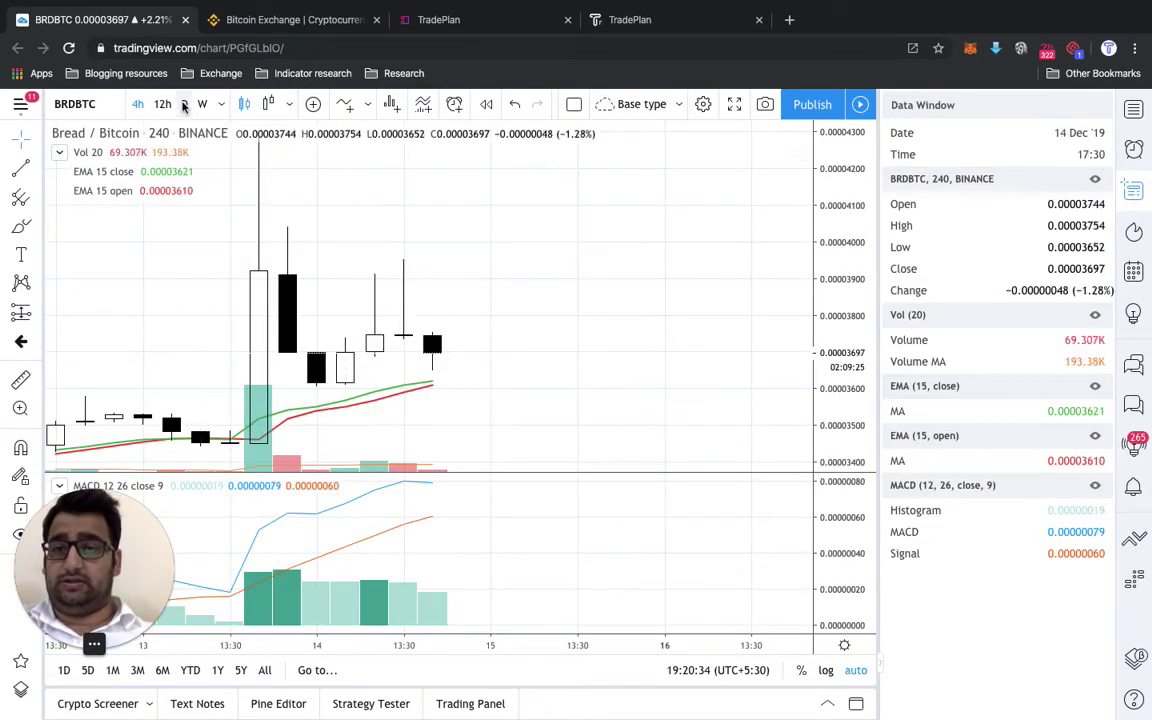
pyautogui.click(184, 106)
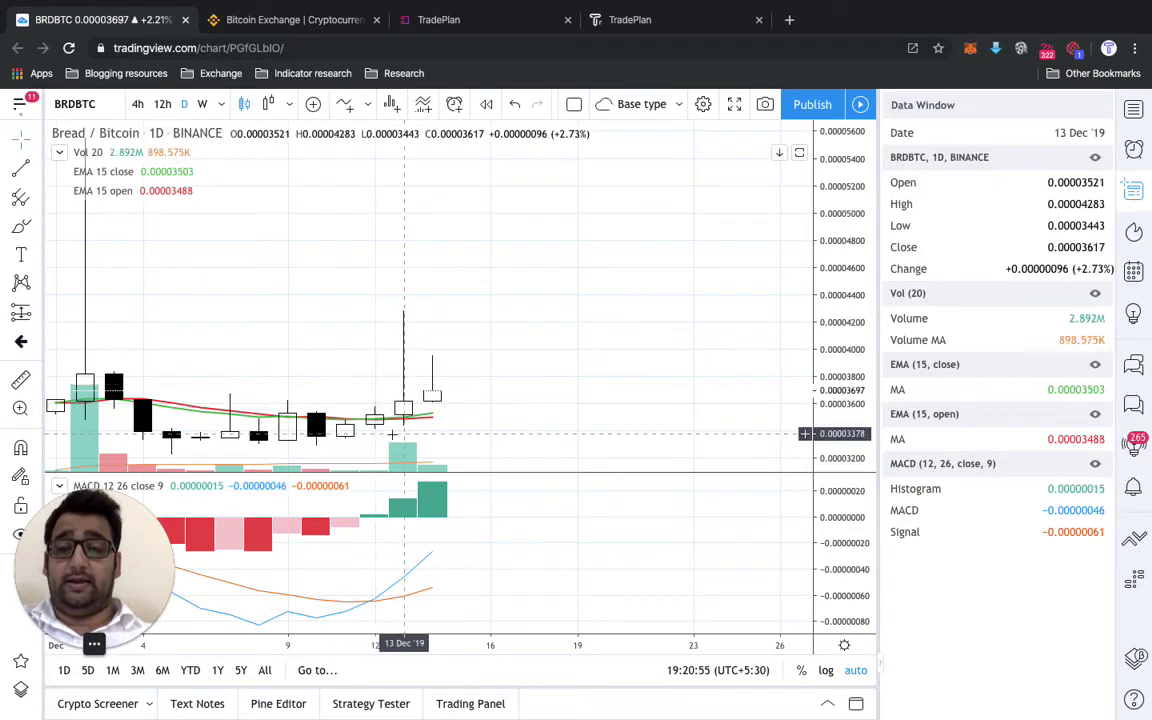
# Examine the BRDBTC volume bars over a longer history on the daily chart and on the weekly chart.
pyautogui.scroll(-1, 392, 434)
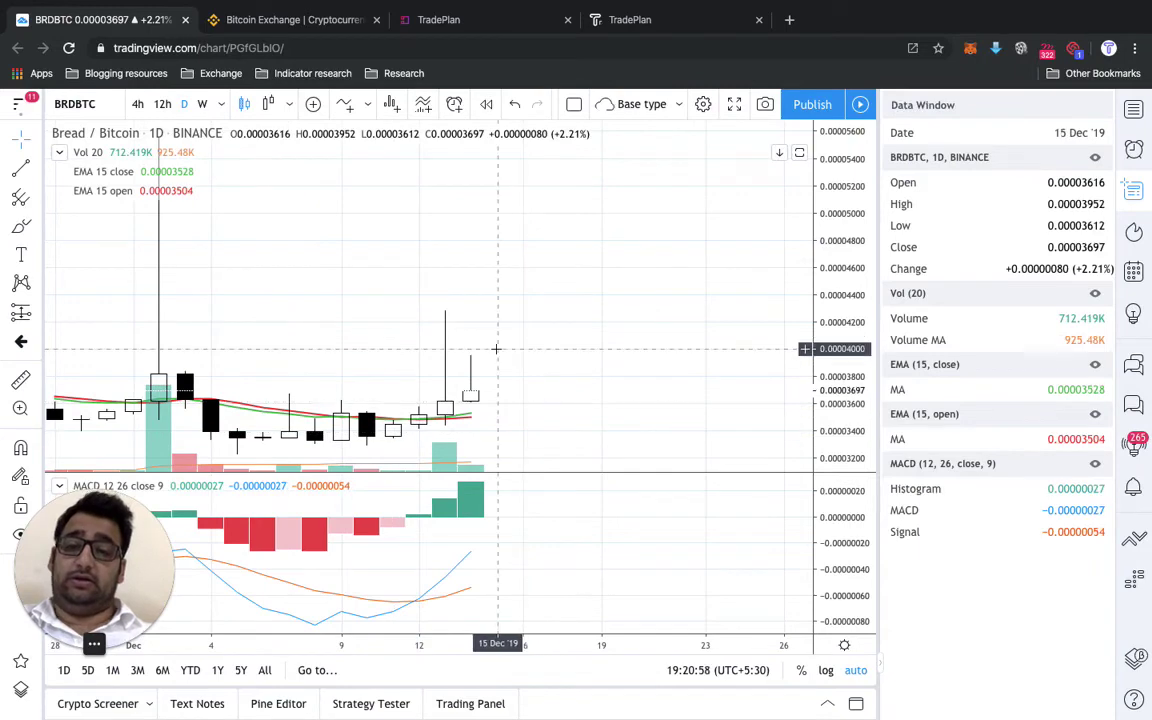
pyautogui.hscroll(-5, 496, 349)
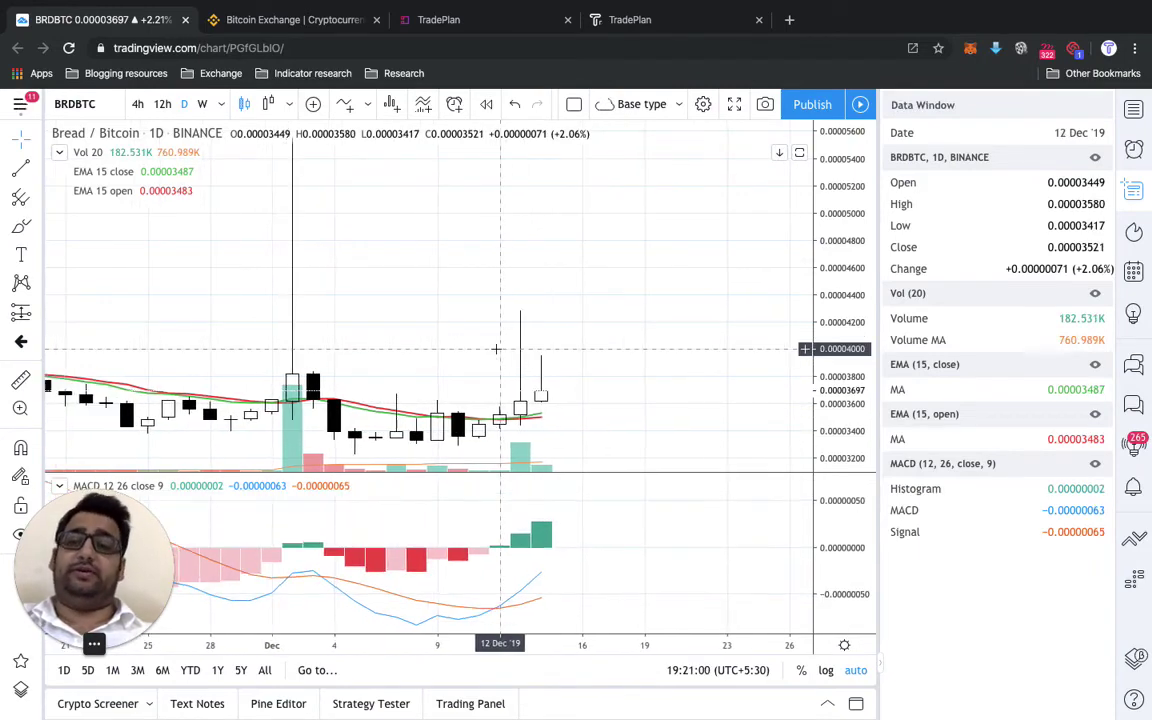
pyautogui.hscroll(-4, 496, 349)
pyautogui.hscroll(-11, 496, 349)
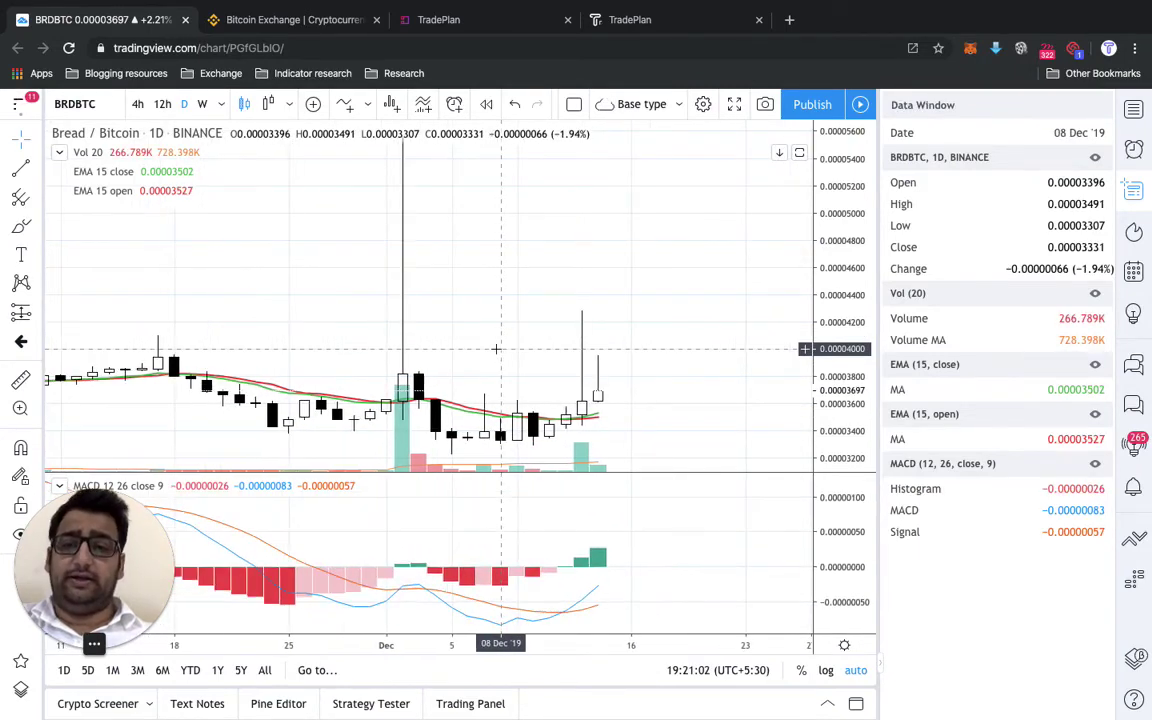
pyautogui.click(202, 104)
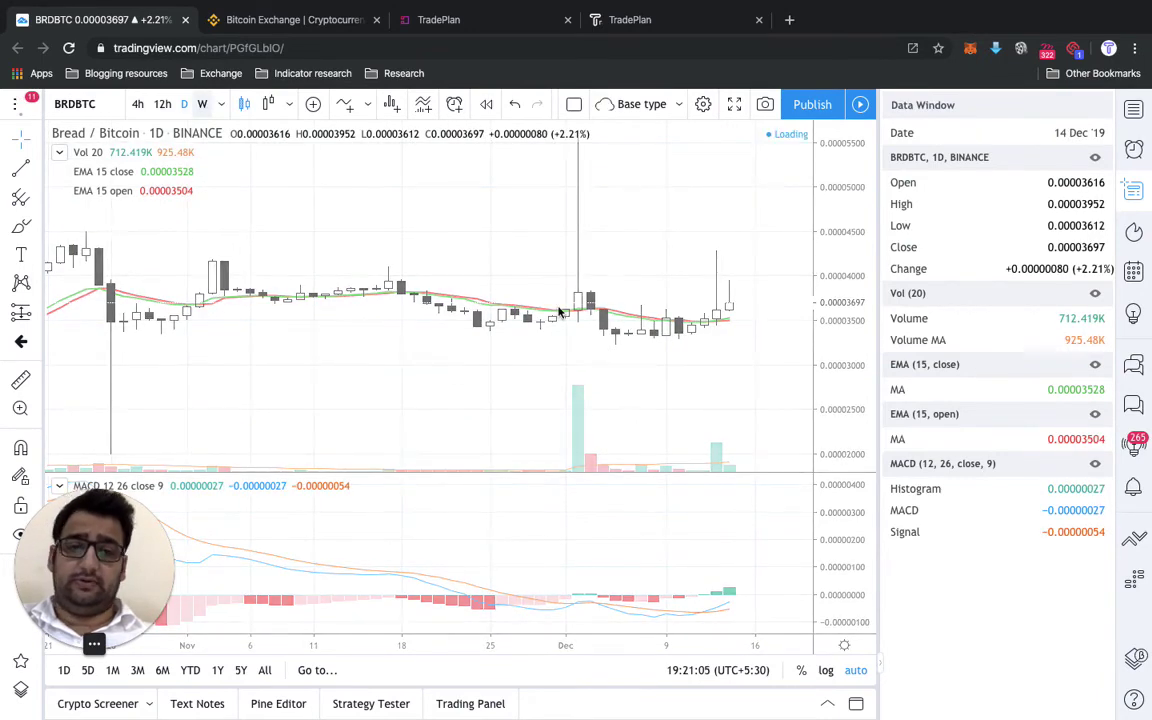
pyautogui.hscroll(10, 680, 405)
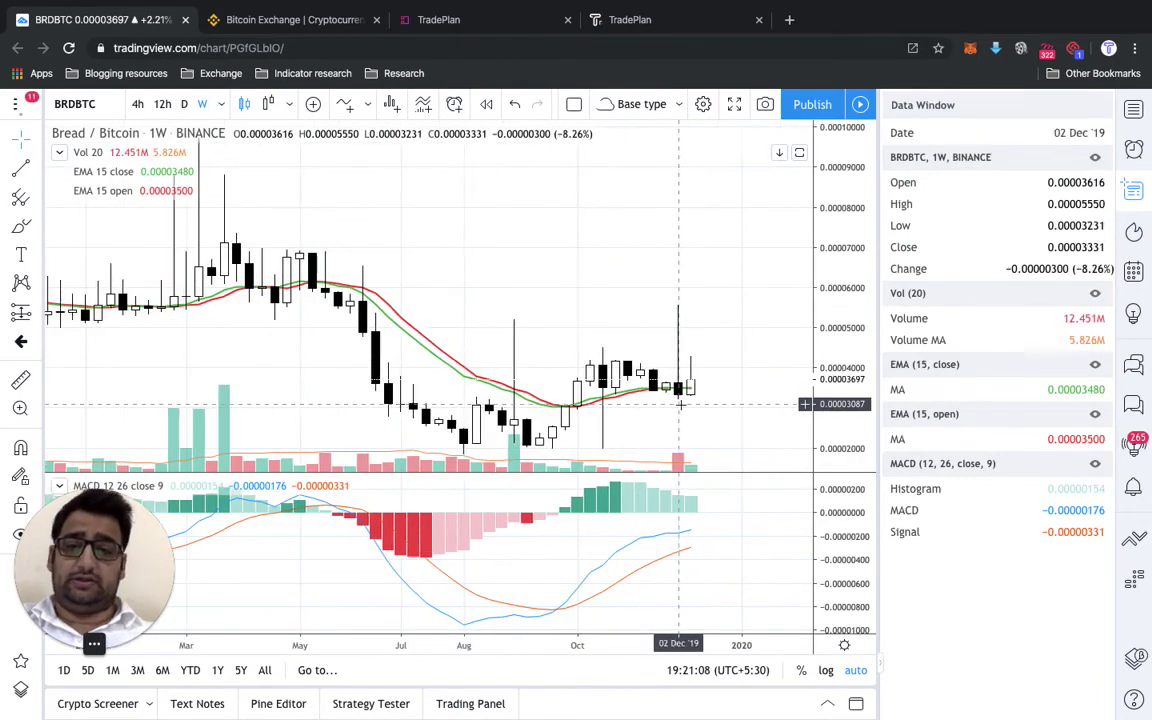
pyautogui.hscroll(1, 680, 405)
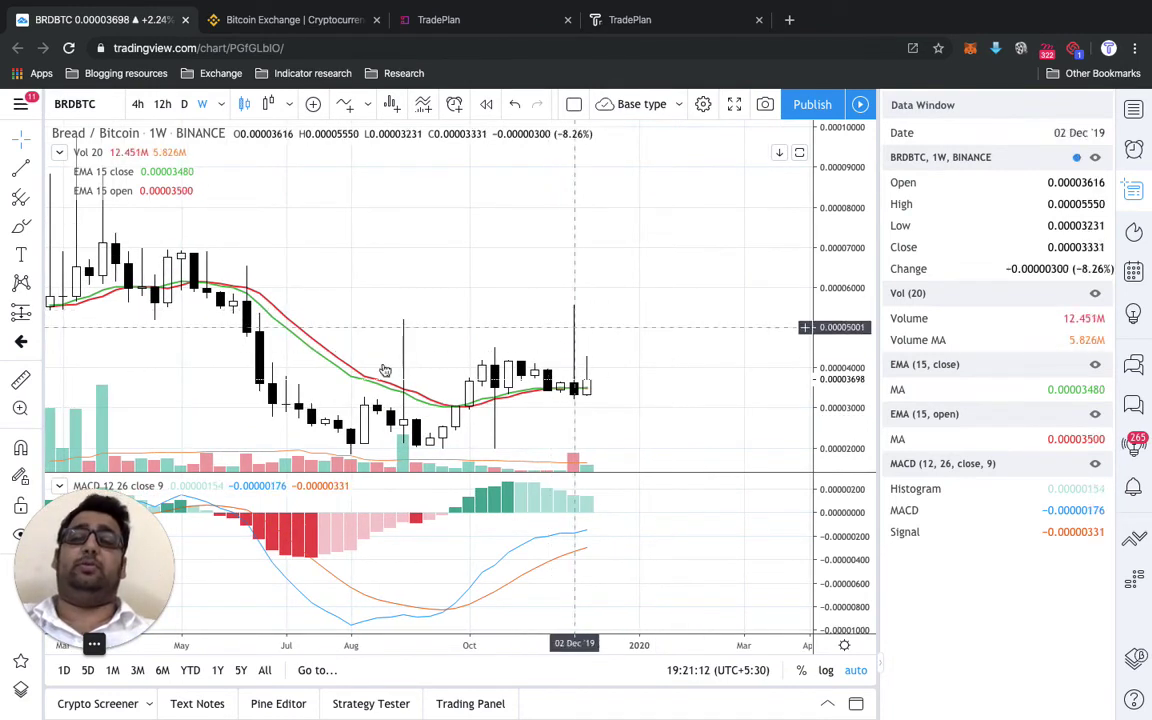
# Return the BRDBTC chart to daily candles with the Data Window closed, and switch to the TradePlan screener.
pyautogui.click(185, 105)
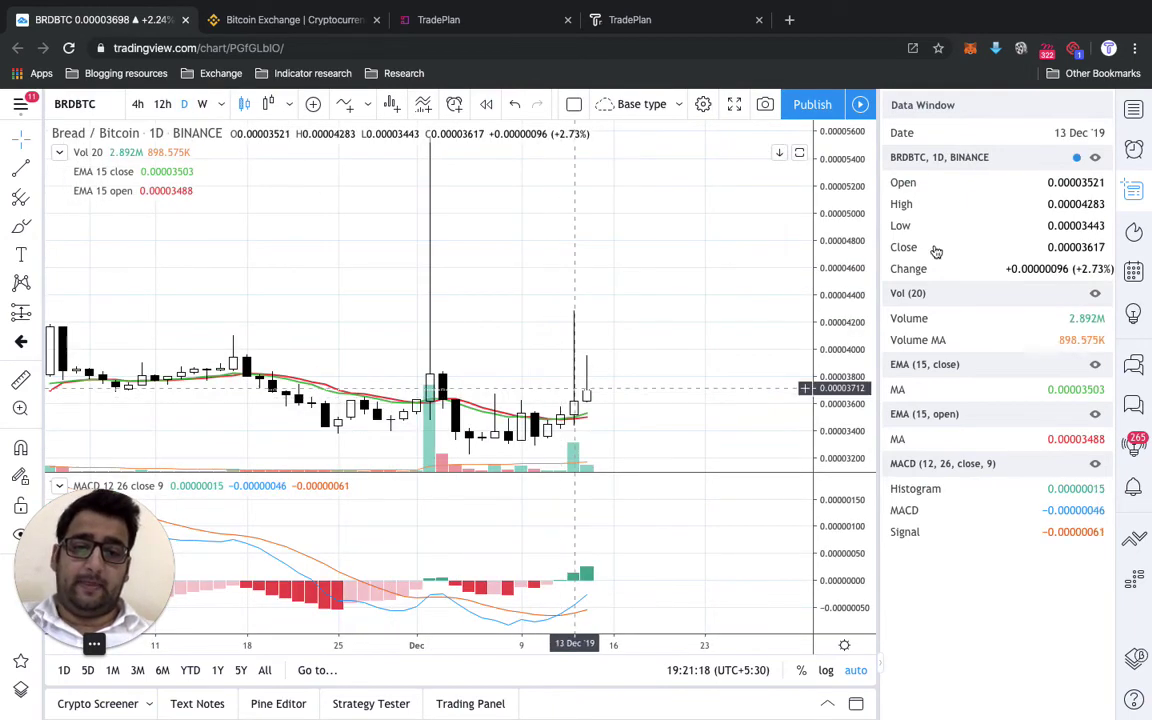
pyautogui.click(1135, 191)
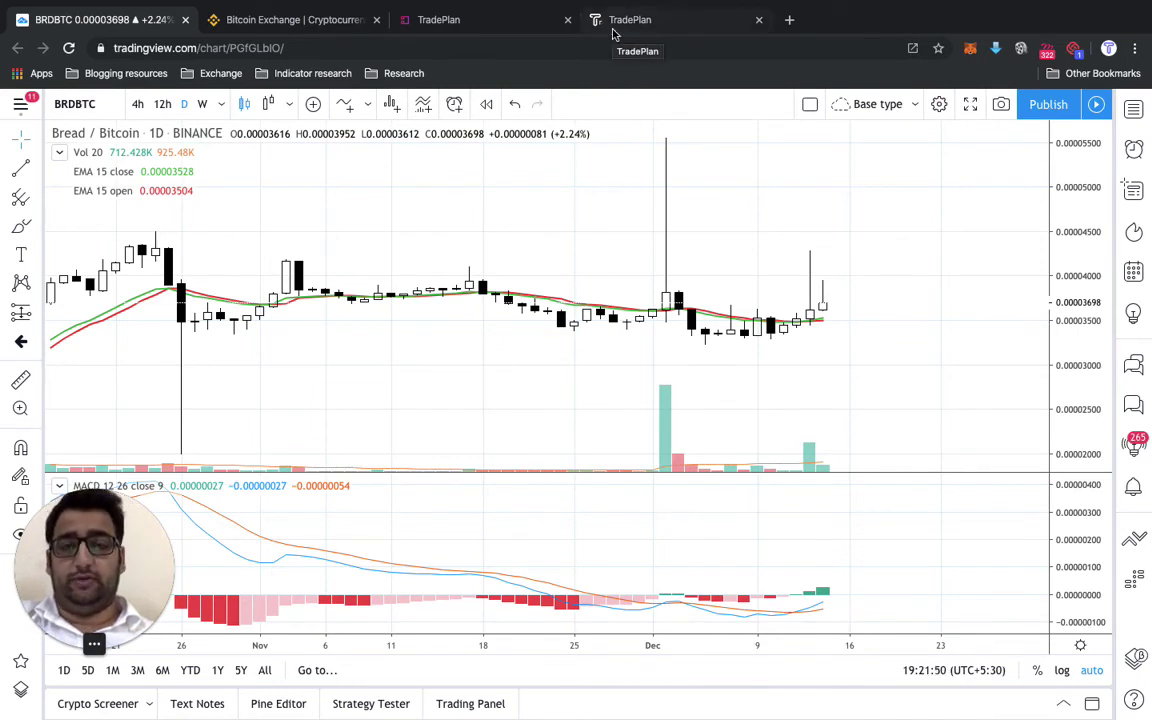
pyautogui.click(516, 24)
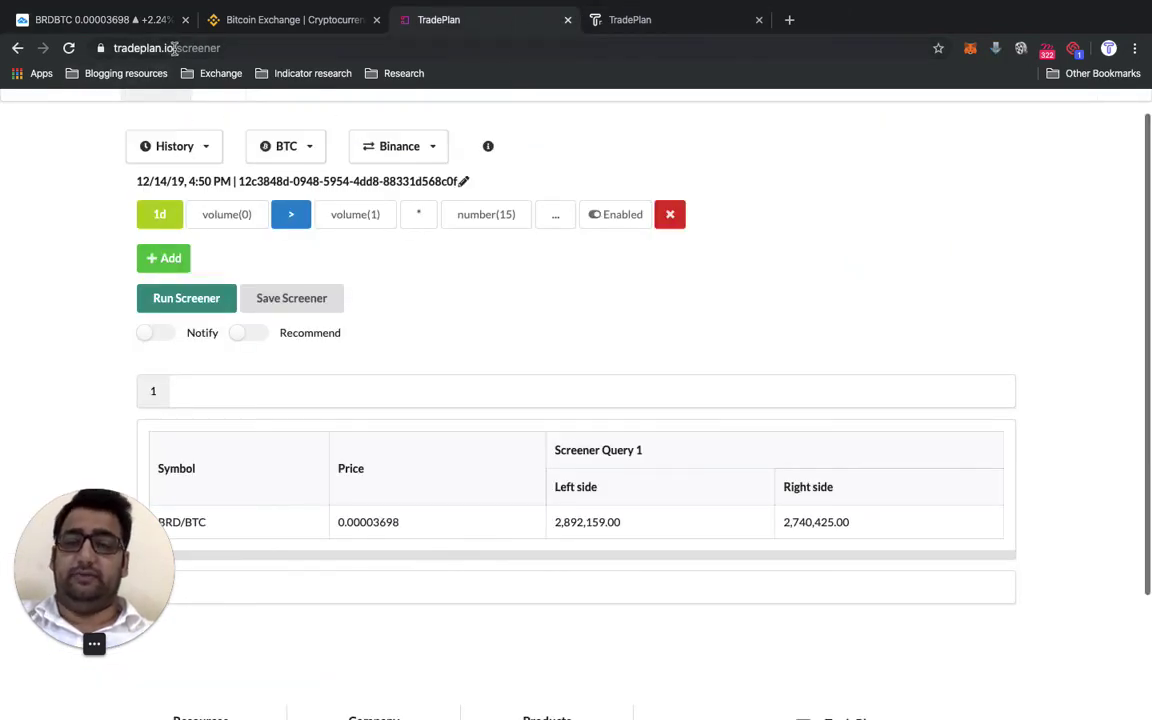
# Switch to the tradeplan.co landing page and look through it down to the waiting-list section and back to its start.
pyautogui.click(685, 32)
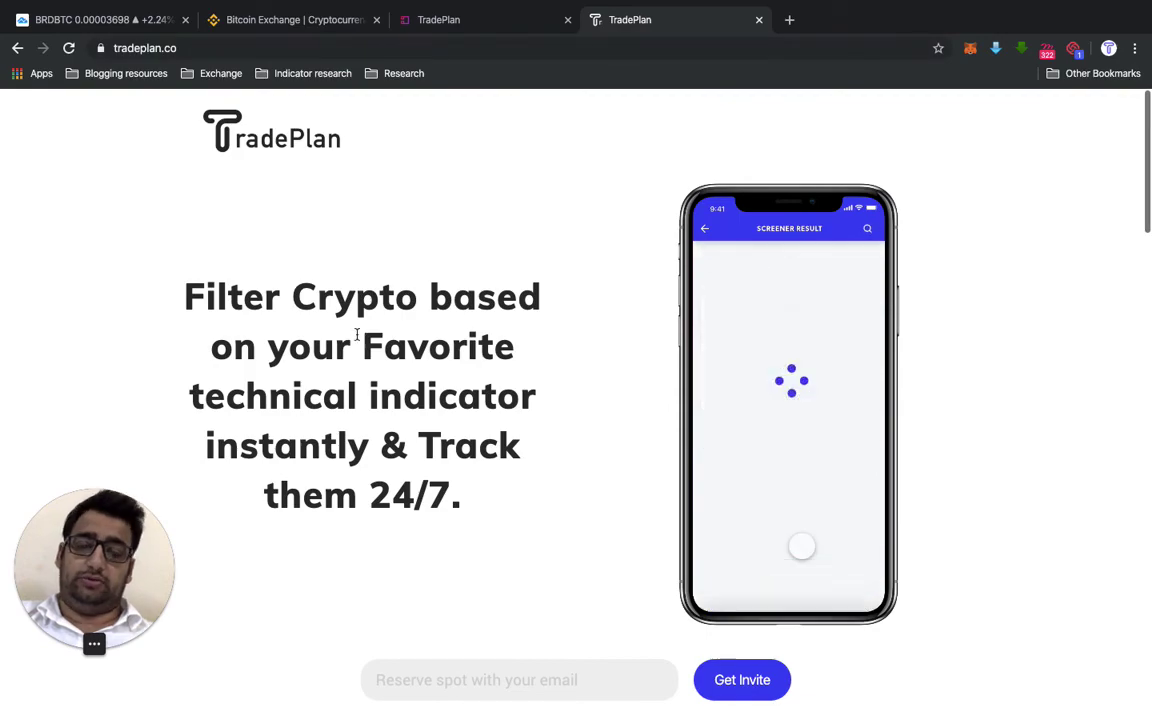
pyautogui.scroll(-3, 356, 334)
pyautogui.scroll(-20, 356, 334)
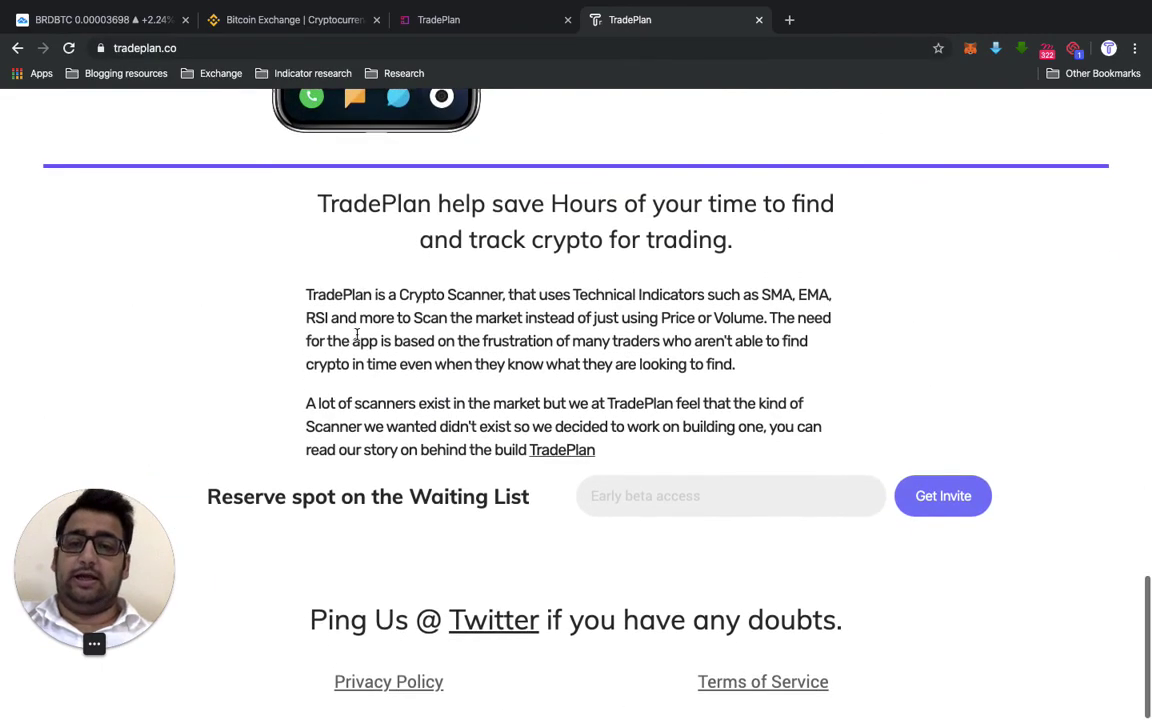
pyautogui.scroll(20, 356, 334)
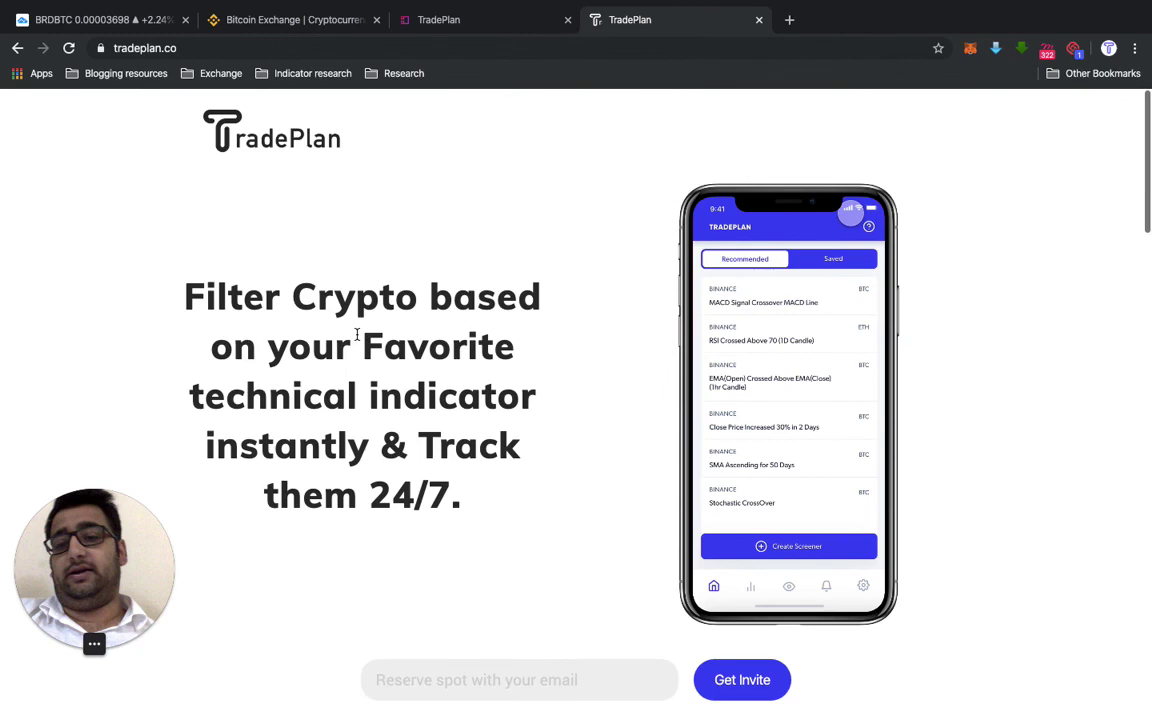
# Check the TradePlan screener briefly, return to the tradeplan.co page, and examine its sections on customizable timeframe and indicator settings and on timely notifications.
pyautogui.click(475, 20)
pyautogui.click(628, 24)
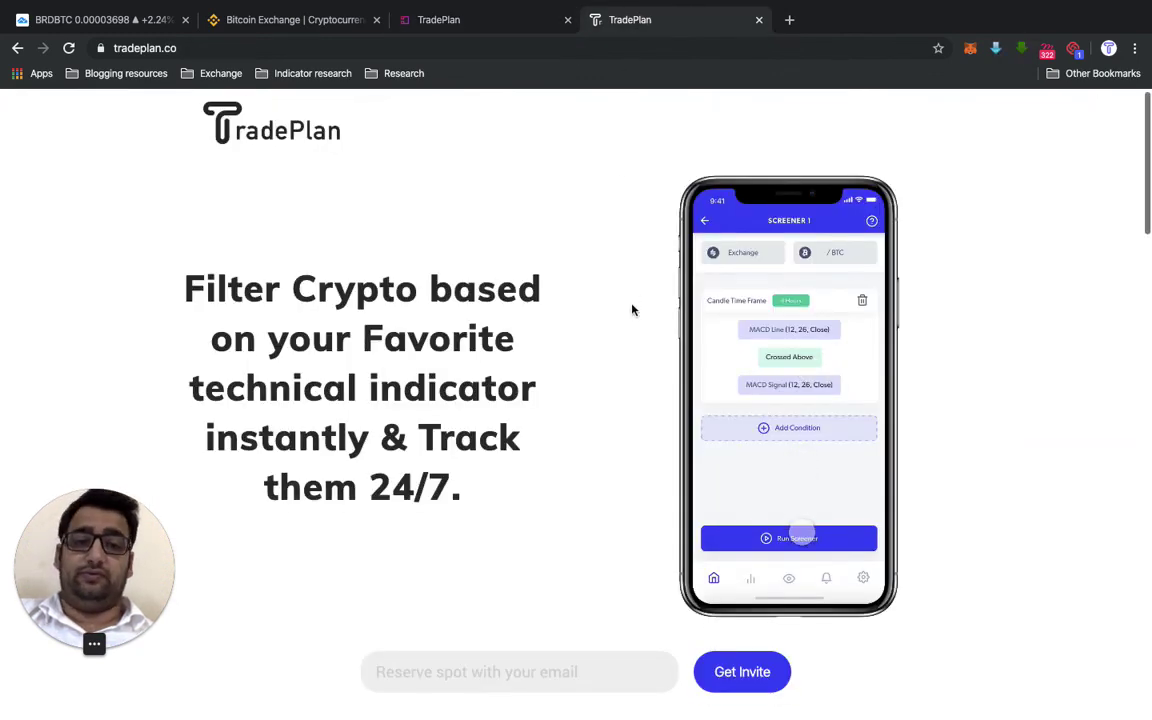
pyautogui.scroll(-10, 632, 308)
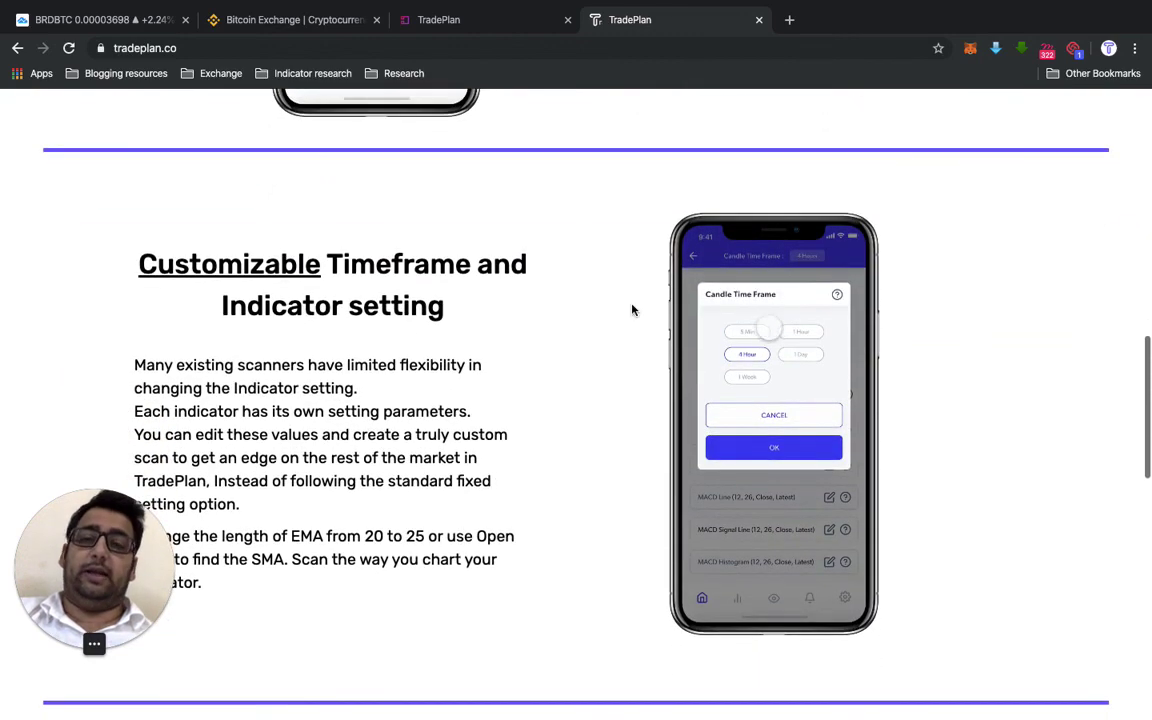
pyautogui.scroll(-2, 632, 306)
pyautogui.scroll(-3, 632, 310)
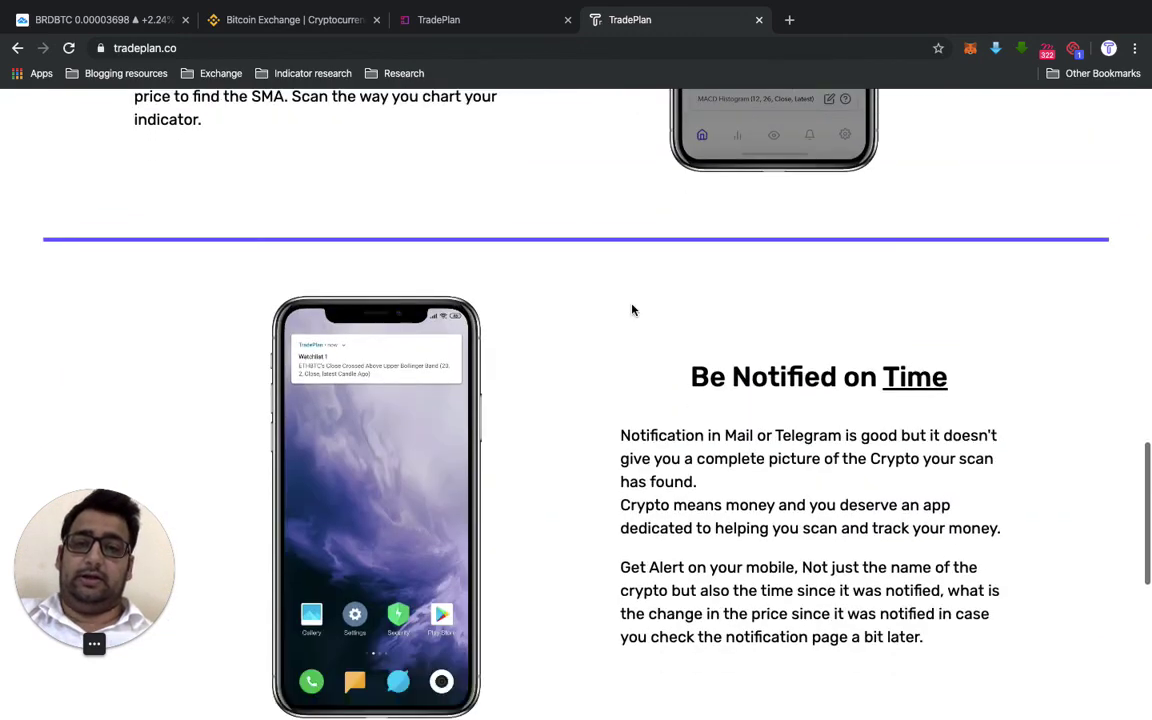
pyautogui.scroll(-3, 630, 309)
pyautogui.scroll(1, 640, 300)
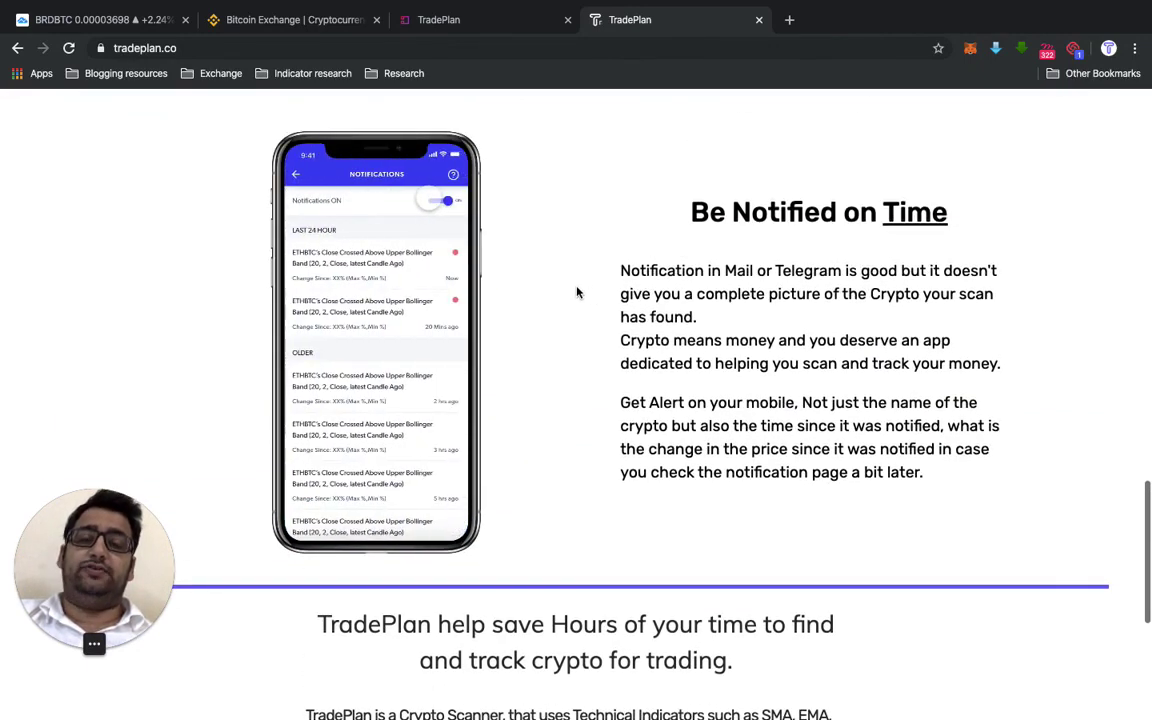
pyautogui.scroll(-5, 576, 292)
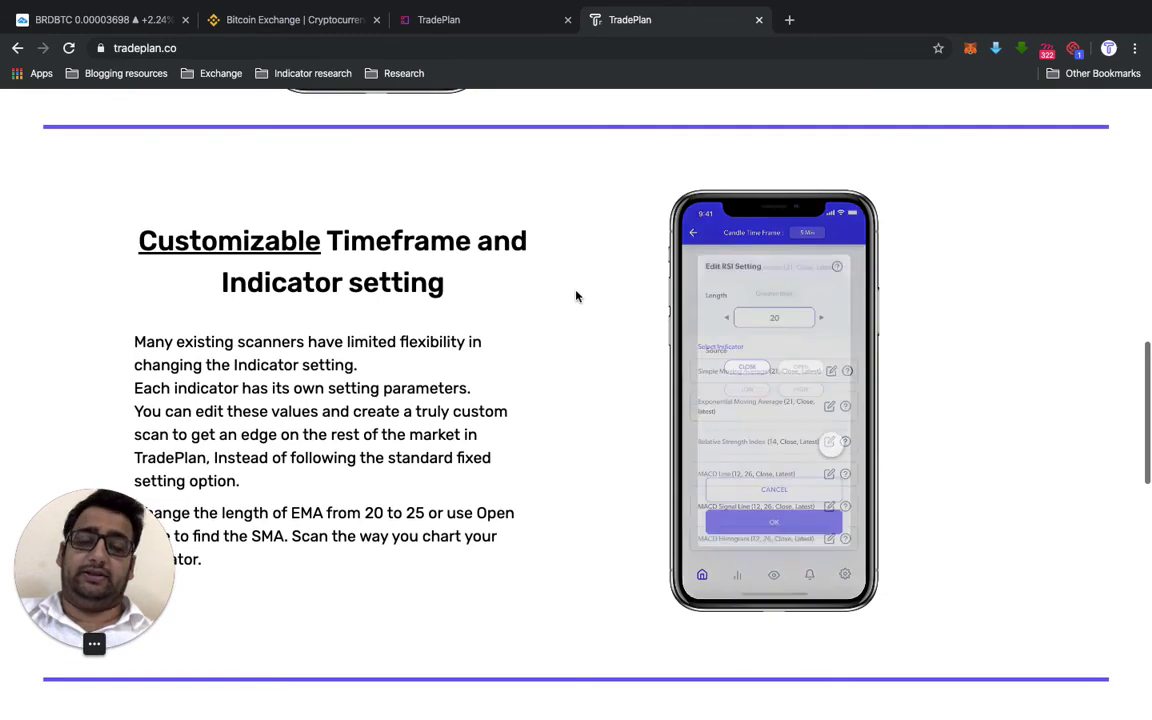
pyautogui.scroll(12, 576, 296)
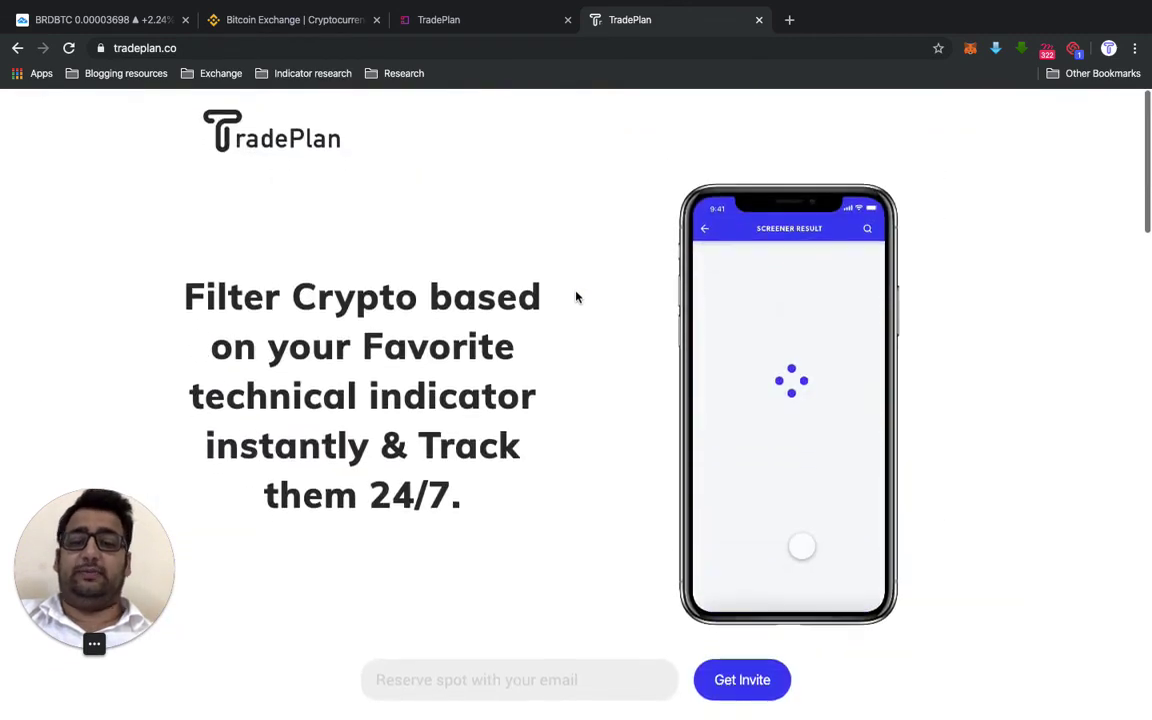